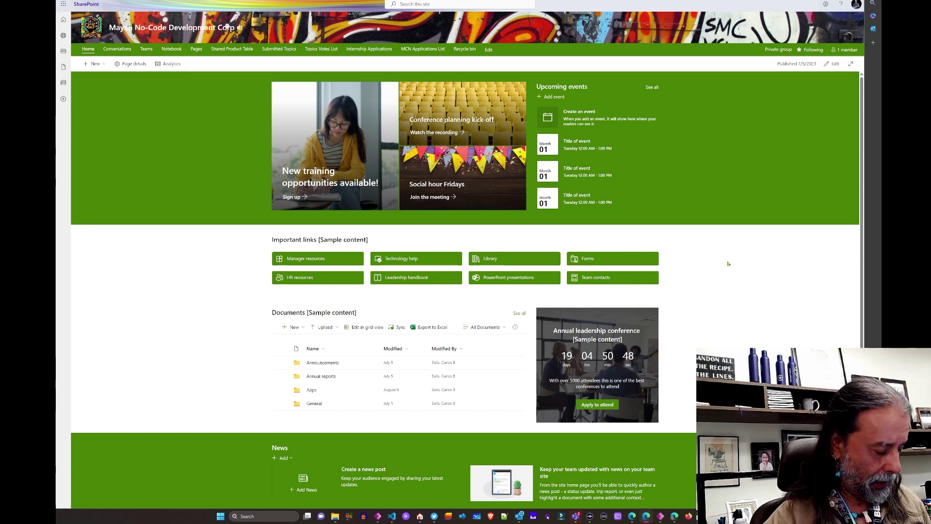
- Open the MCN Developer internship folder inside Apps > Microsoft Forms in the site's Documents library
key(ctrl+plus)
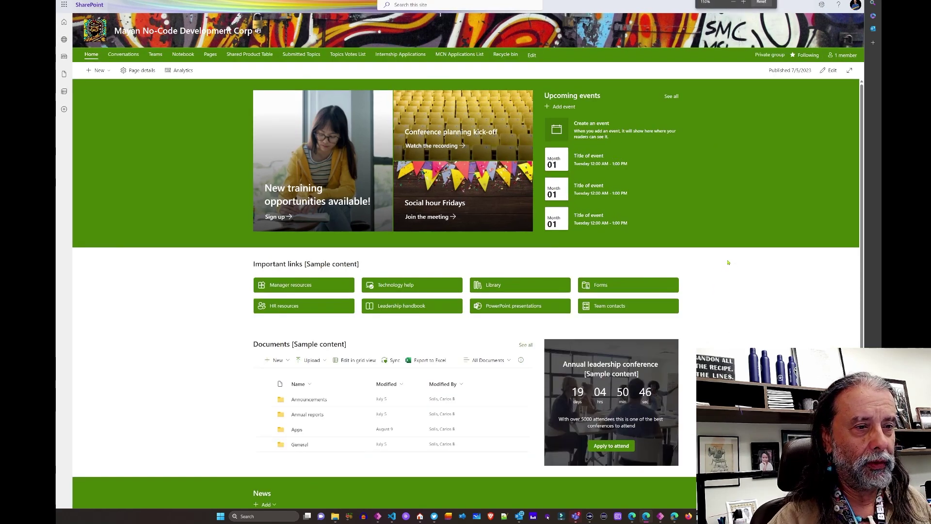
key(ctrl+plus)
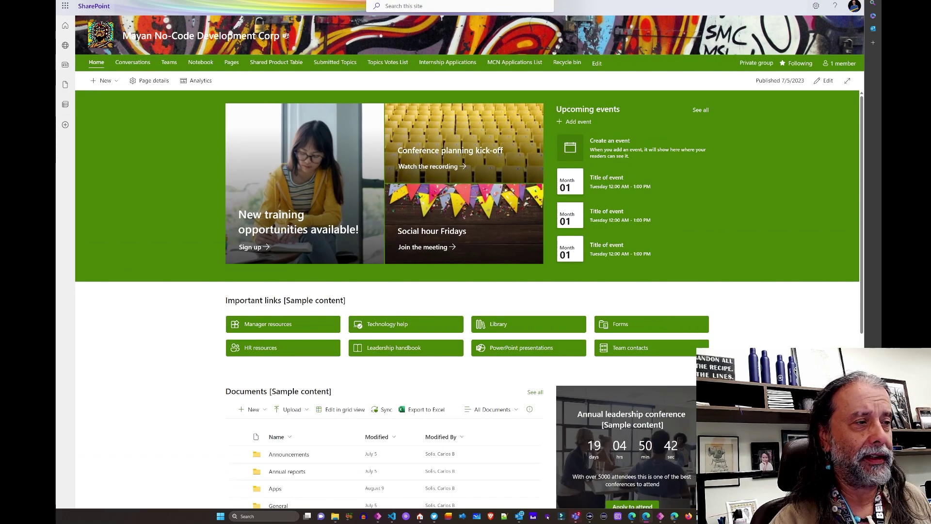
scroll(313, 456, down, 3)
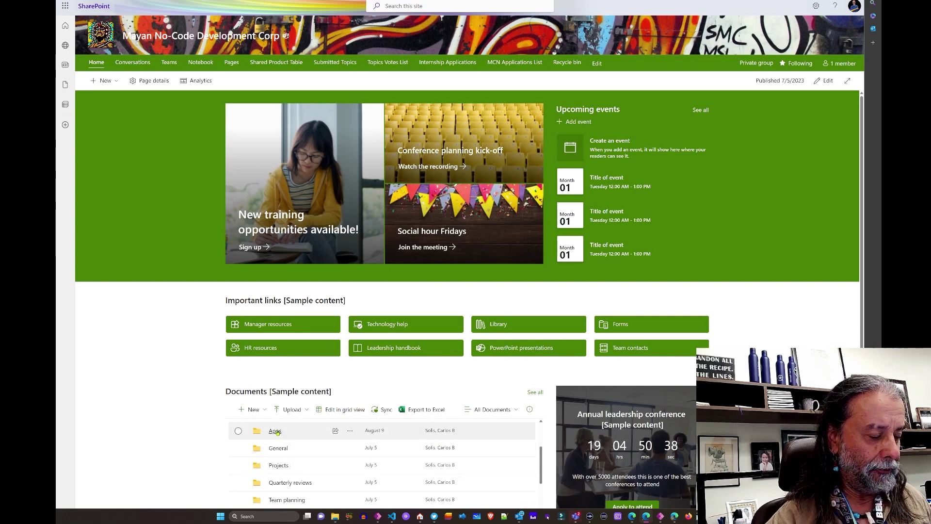
click(276, 431)
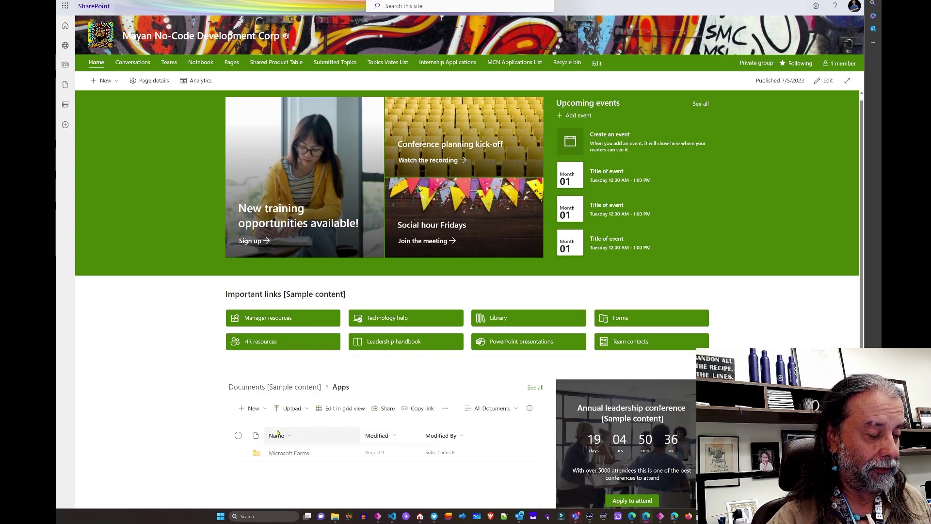
click(298, 453)
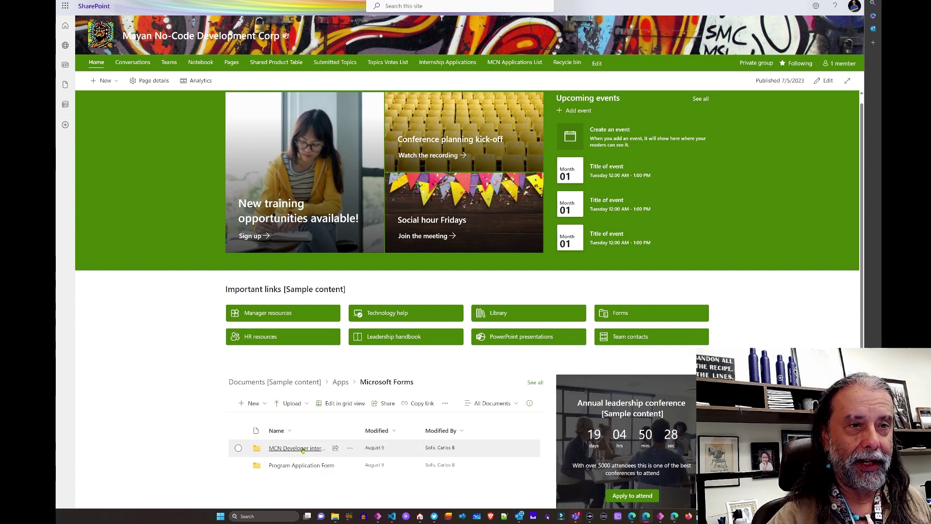
click(297, 448)
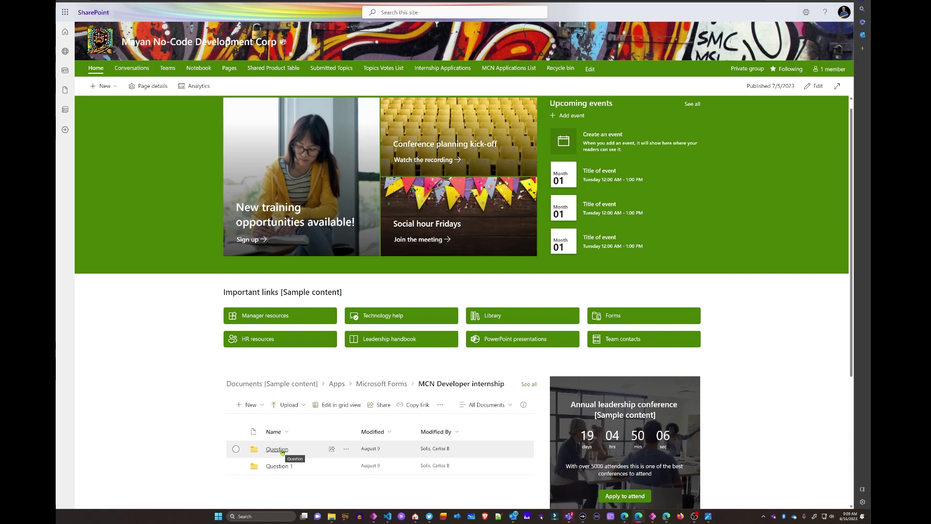
- Examine the uploaded resume files in the Question folder and return to the MCN Developer internship folder
click(277, 449)
scroll(315, 436, down, 2)
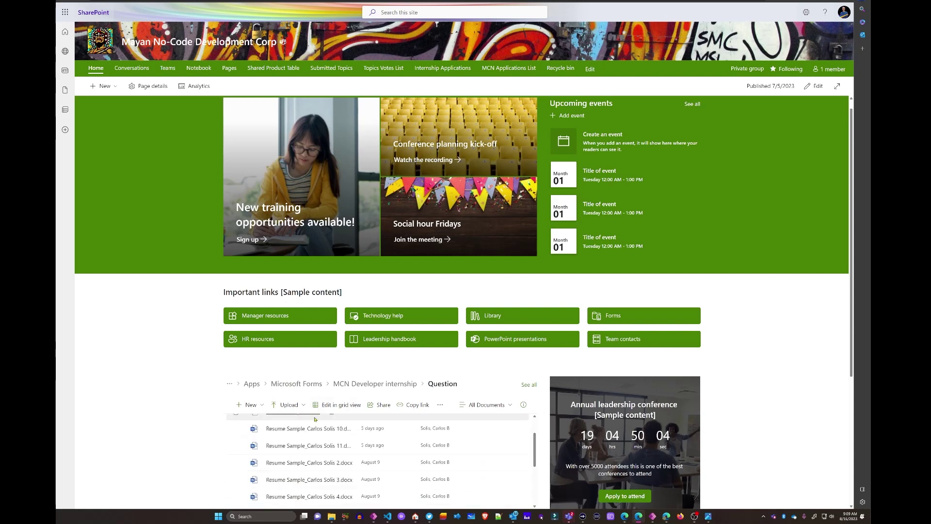
scroll(301, 480, down, 3)
scroll(299, 495, up, 3)
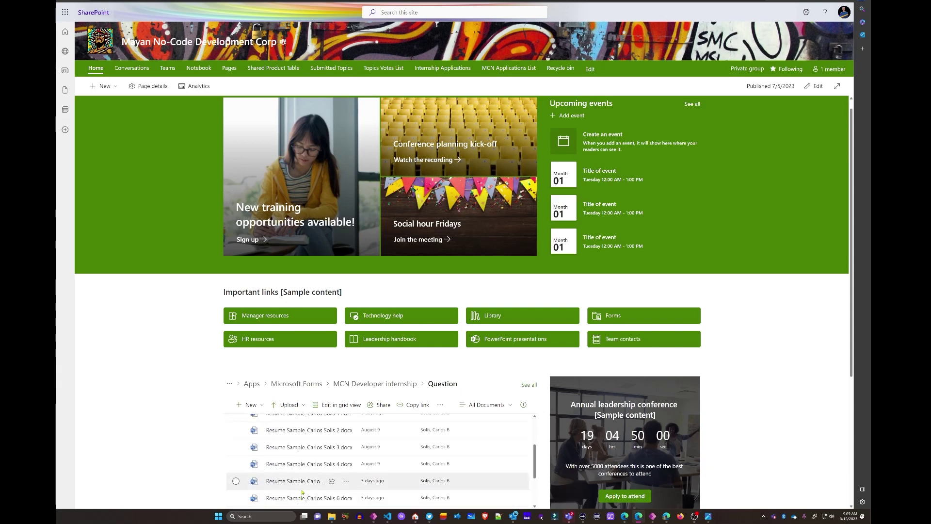
click(410, 384)
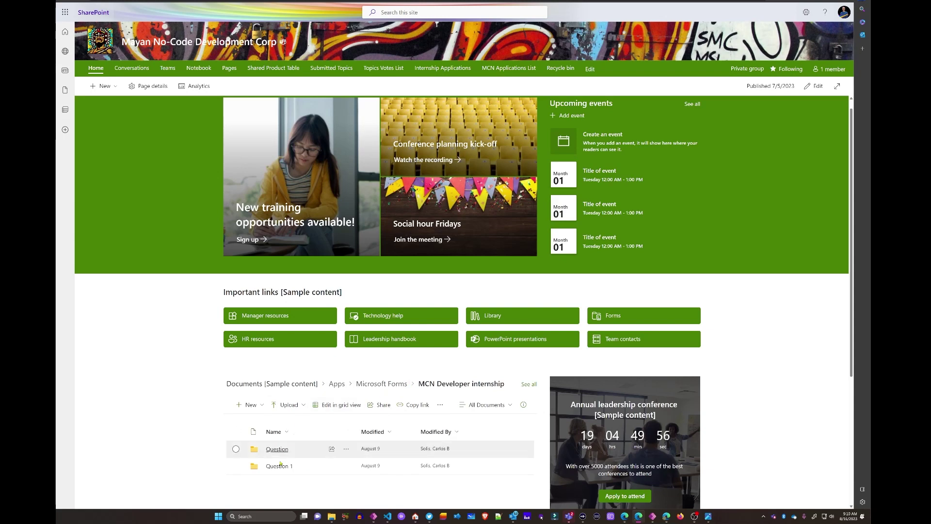
- Examine the recommendation letters in the Question 1 folder, recheck the Question folder's resumes, and return to MCN Developer internship
click(278, 466)
scroll(309, 461, down, 3)
scroll(326, 467, up, 3)
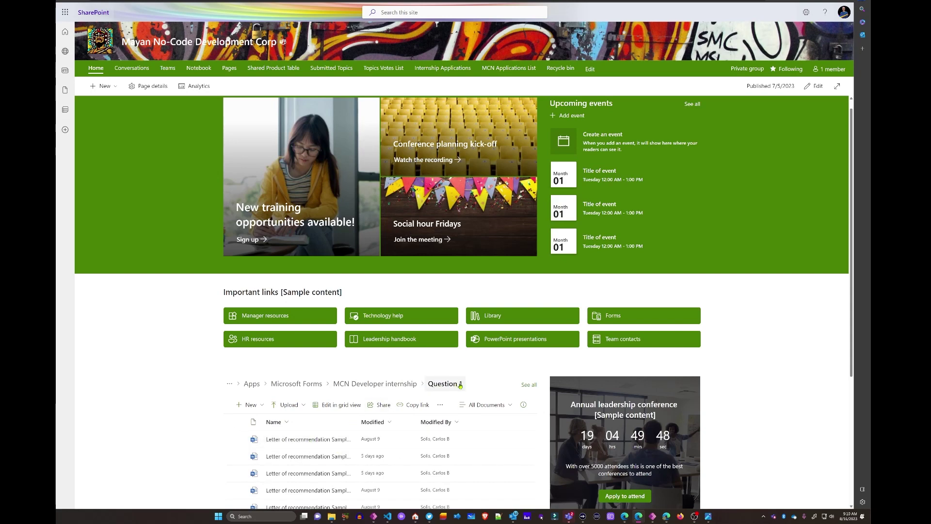
click(375, 384)
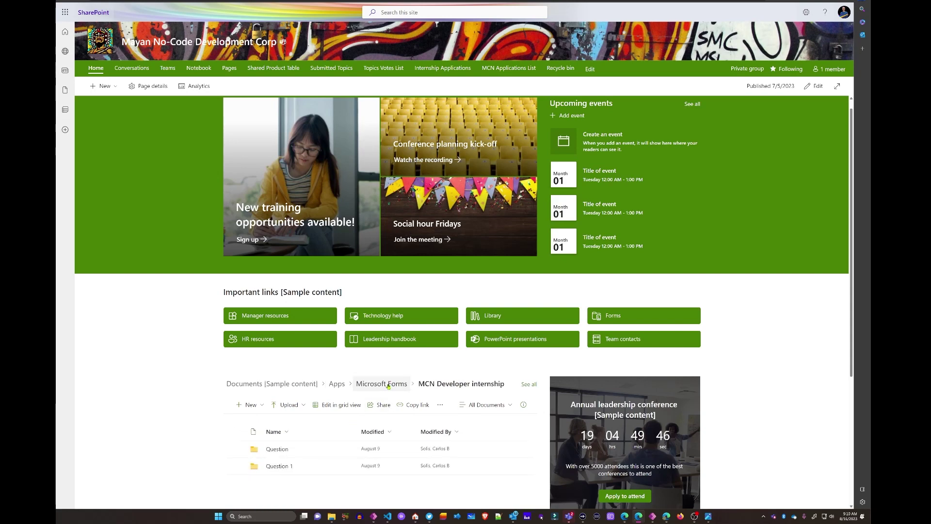
click(276, 450)
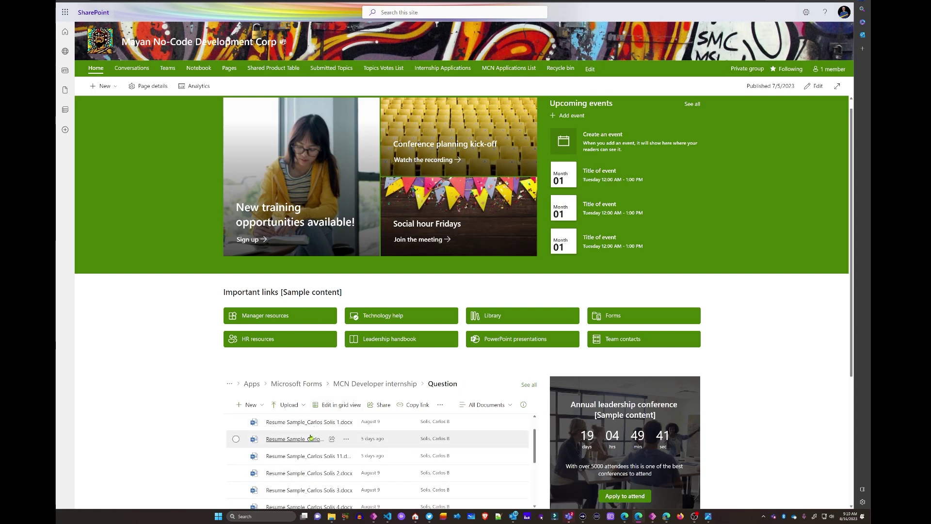
click(375, 385)
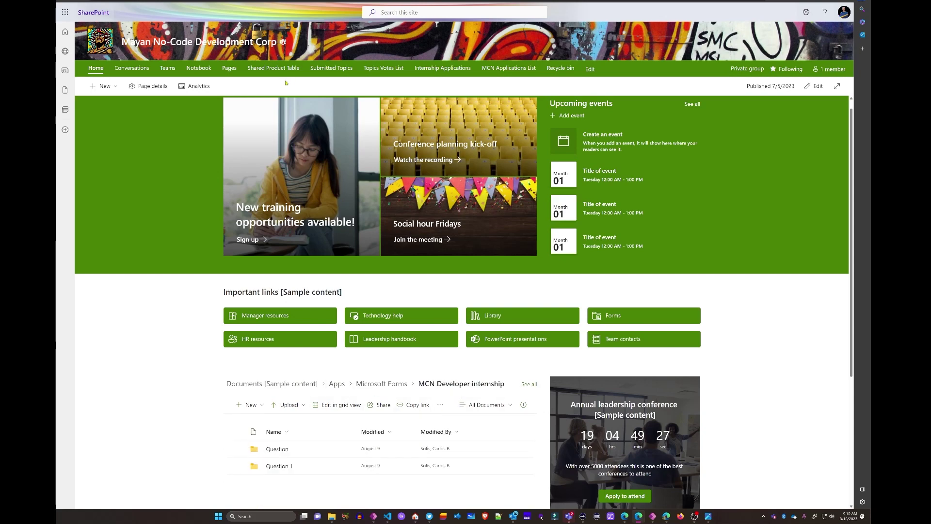
- In the MCN Applications List, examine the Approval Status column's settings and the first applicant's record with its attachments, leaving both unchanged
click(511, 71)
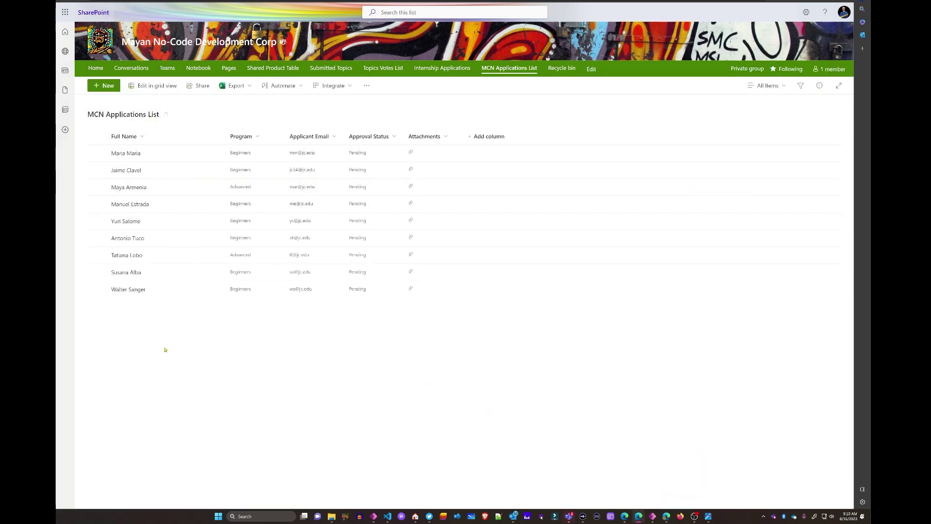
click(375, 138)
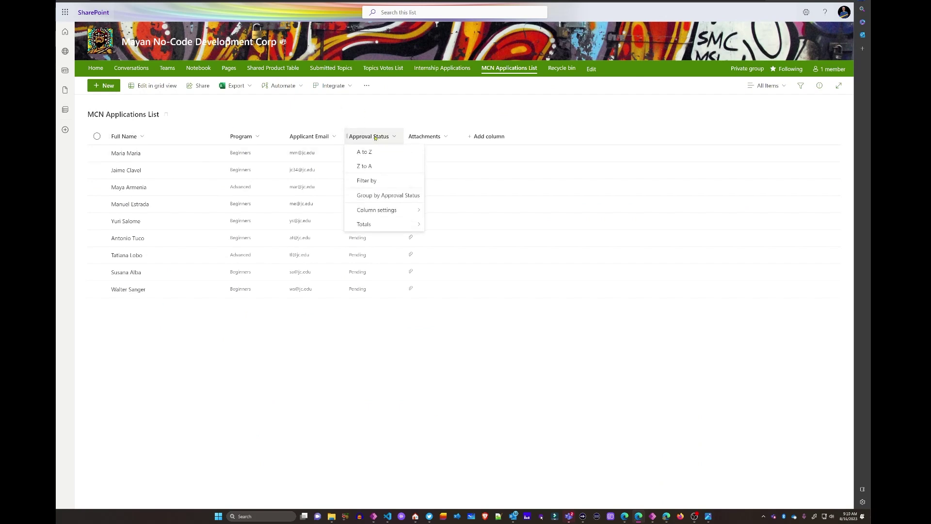
mouse_move(380, 213)
click(428, 210)
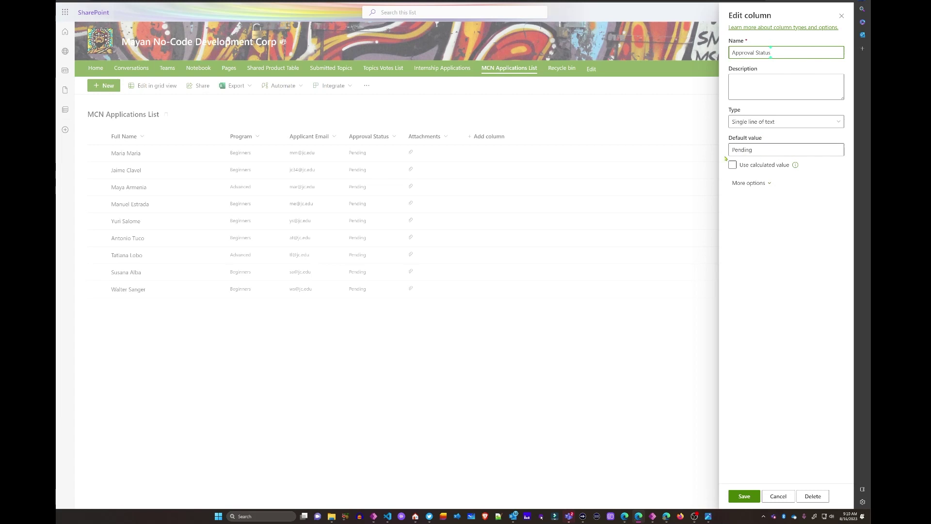
click(780, 497)
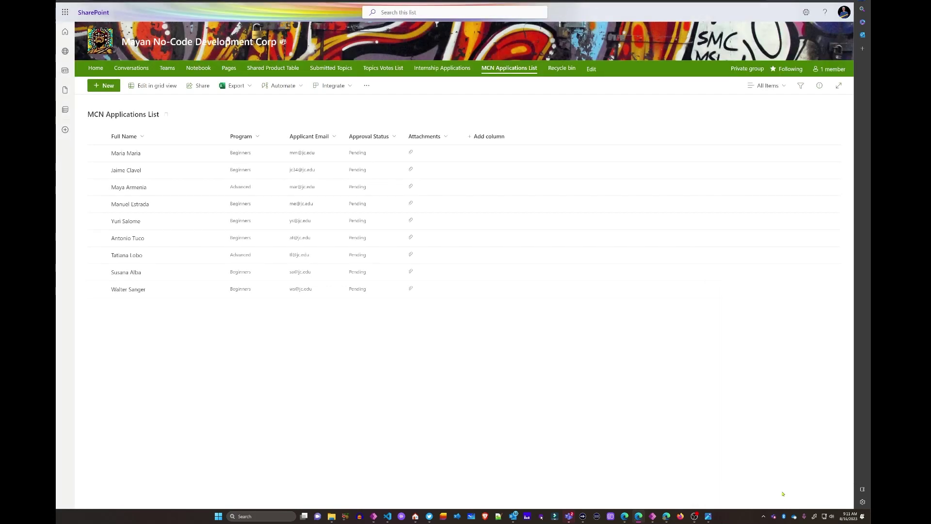
click(425, 155)
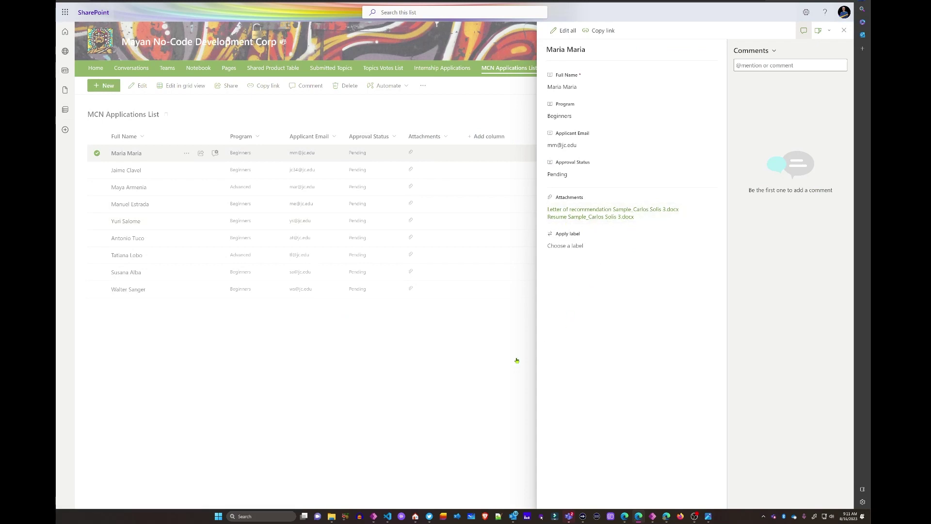
click(846, 31)
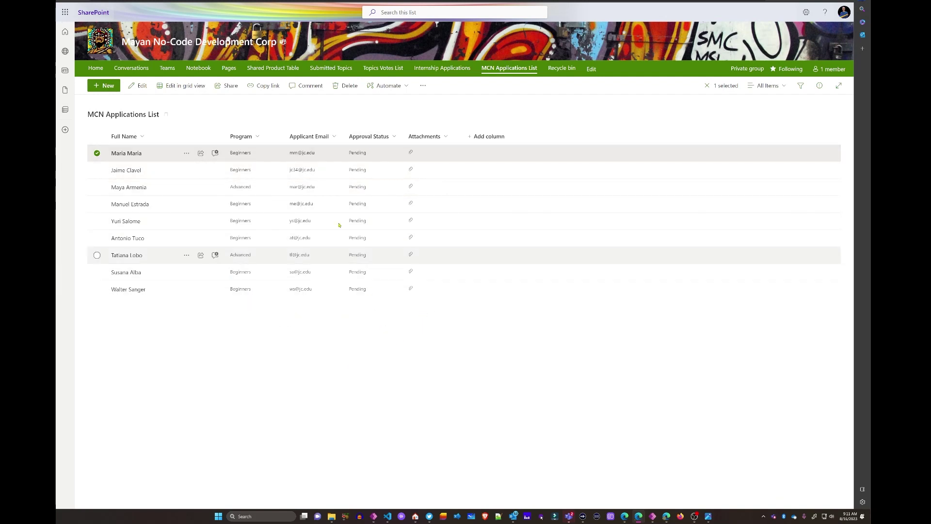
- Switch to Power Apps and create a blank canvas app named MCN Management App in Tablet format
click(542, 517)
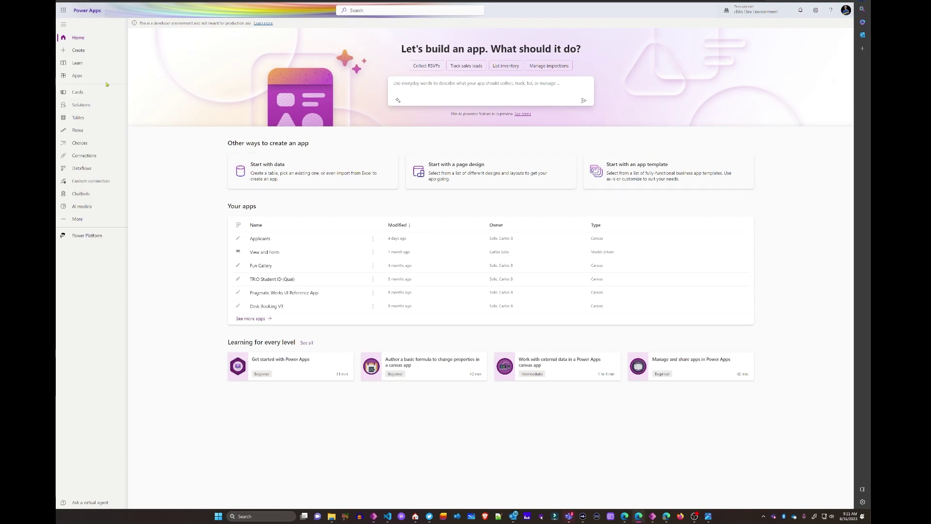
click(76, 52)
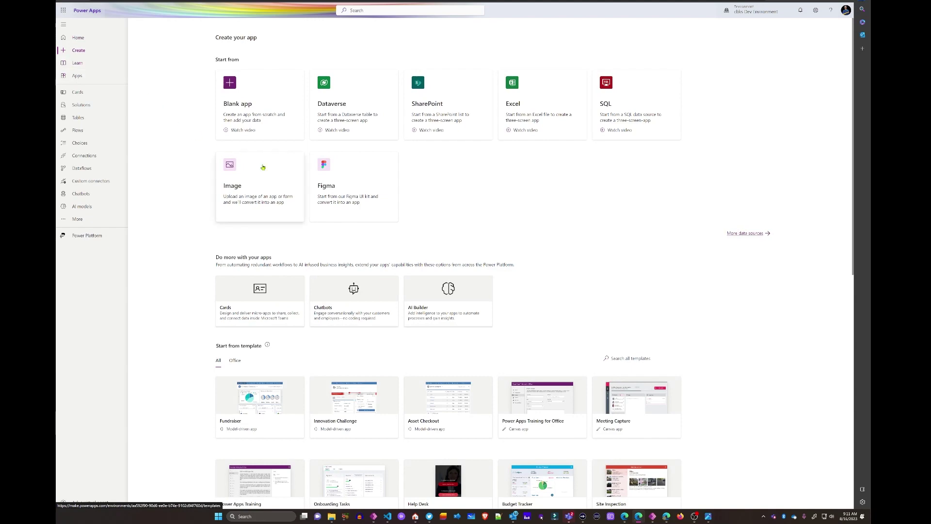
key(ctrl+plus)
key(ctrl+plus)
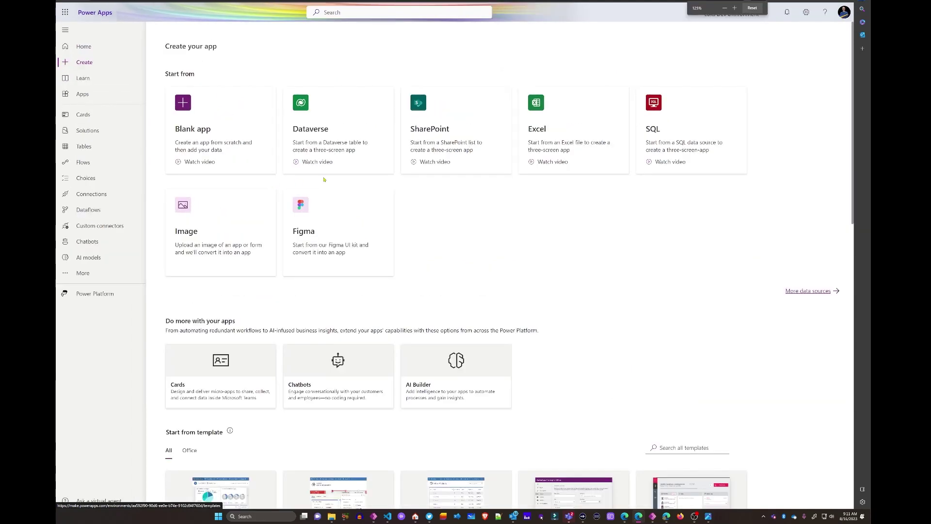
click(187, 103)
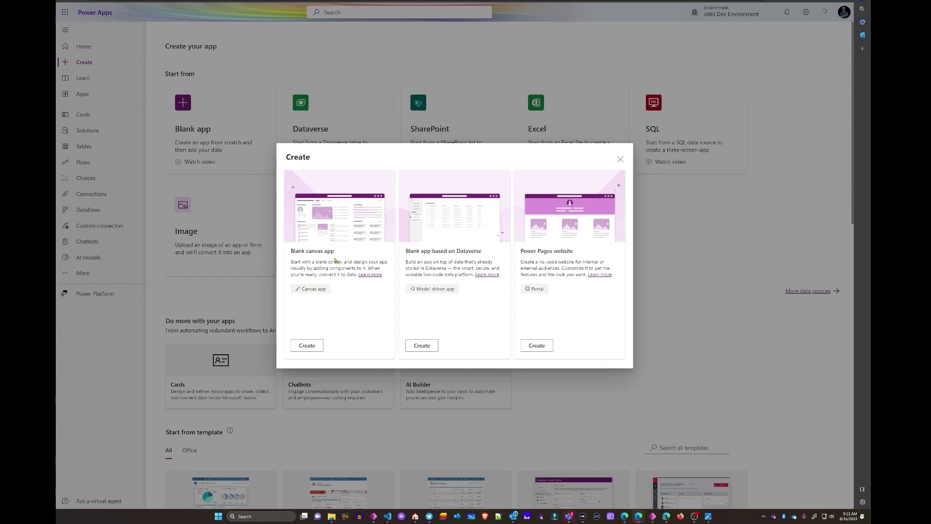
click(320, 344)
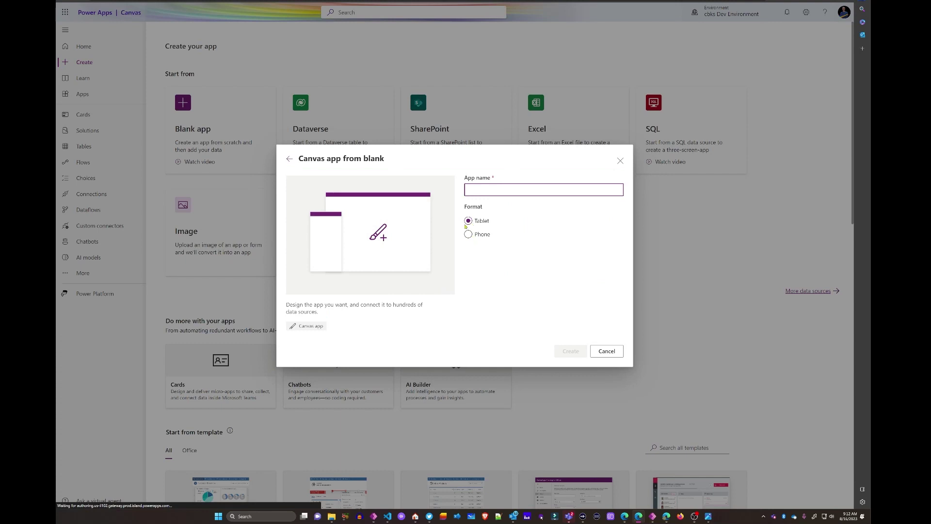
text(MCN Management App)
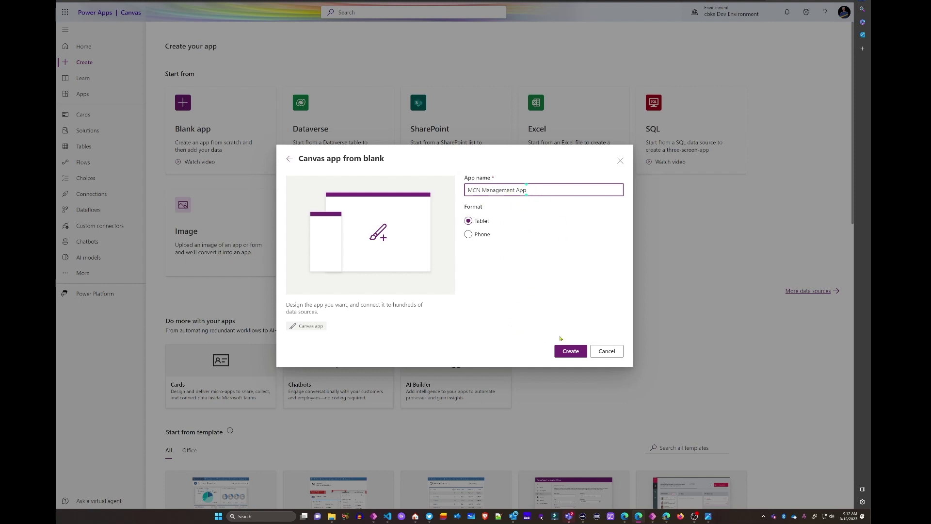
click(572, 351)
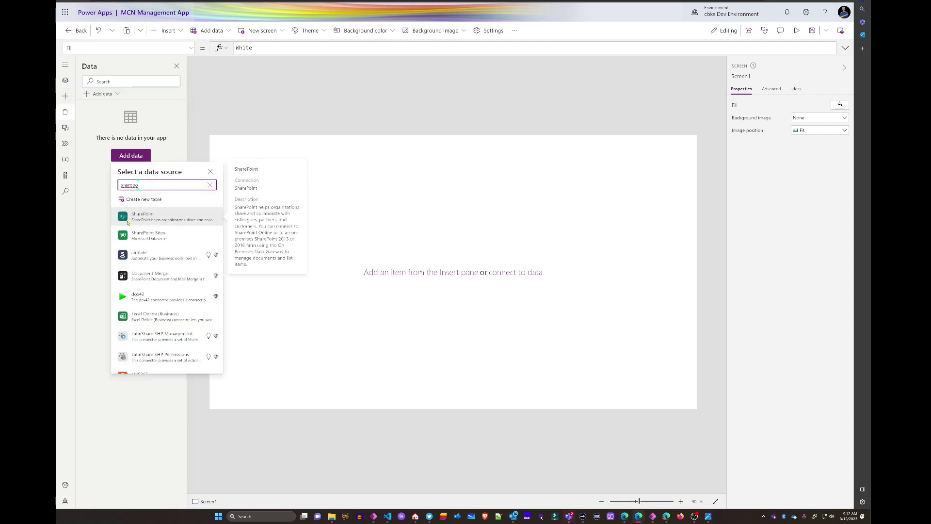
- Connect the app to the MCN Applications List on the Mayan No-Code Development Corp SharePoint site
click(131, 216)
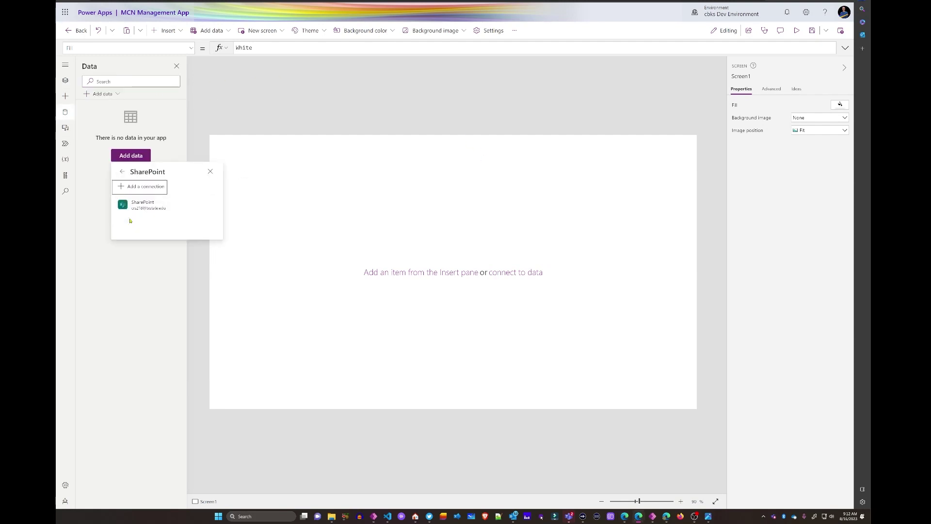
click(140, 208)
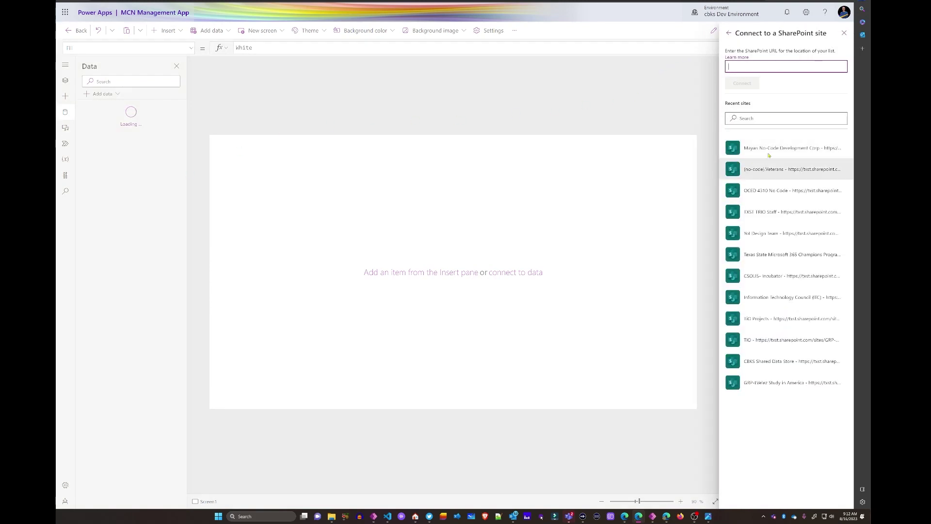
click(795, 148)
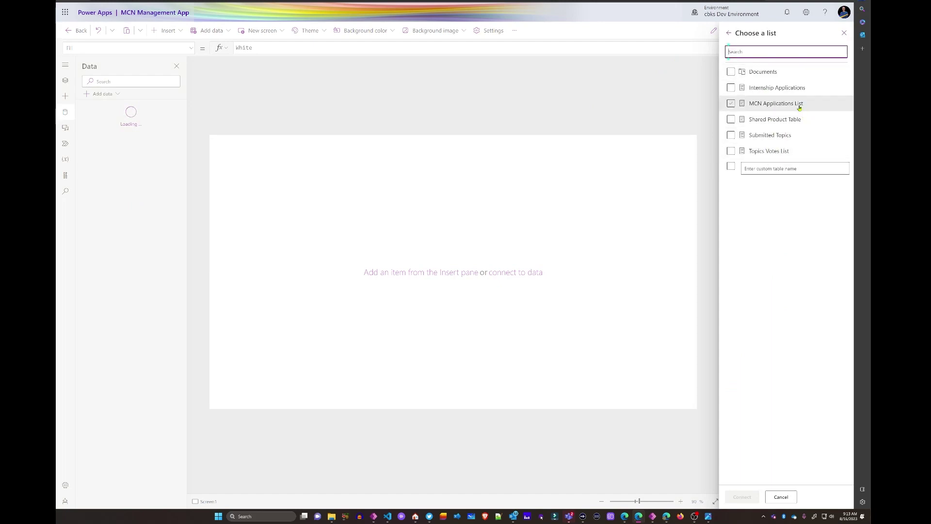
click(731, 103)
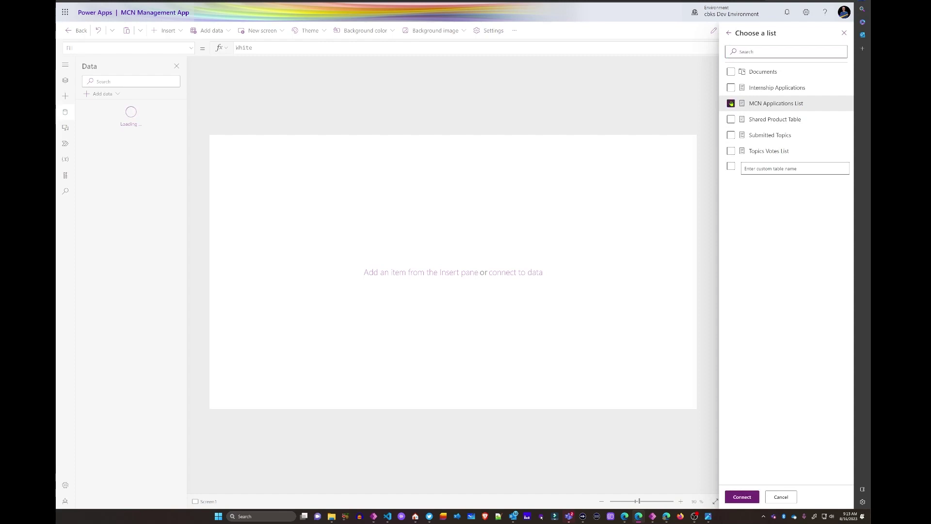
click(732, 497)
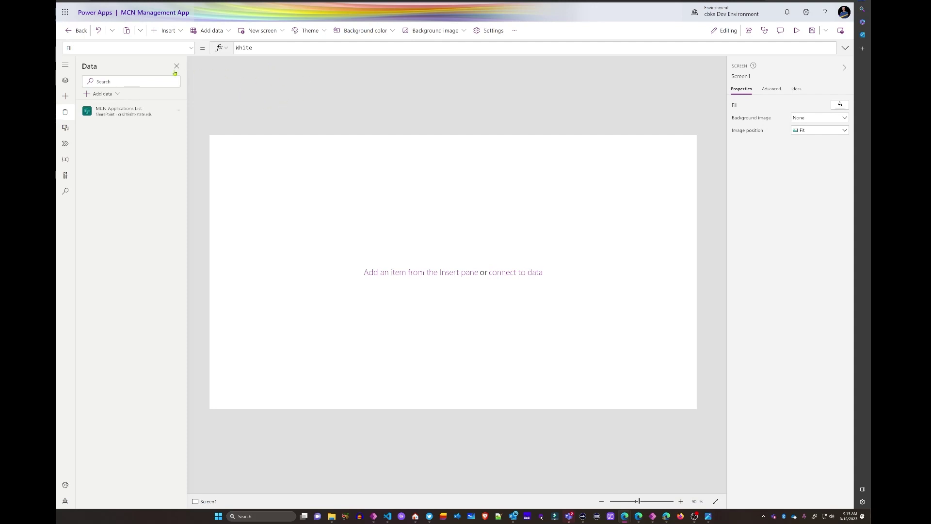
- Add the Office 365 Outlook connector as a second data source and close the data pane
click(102, 94)
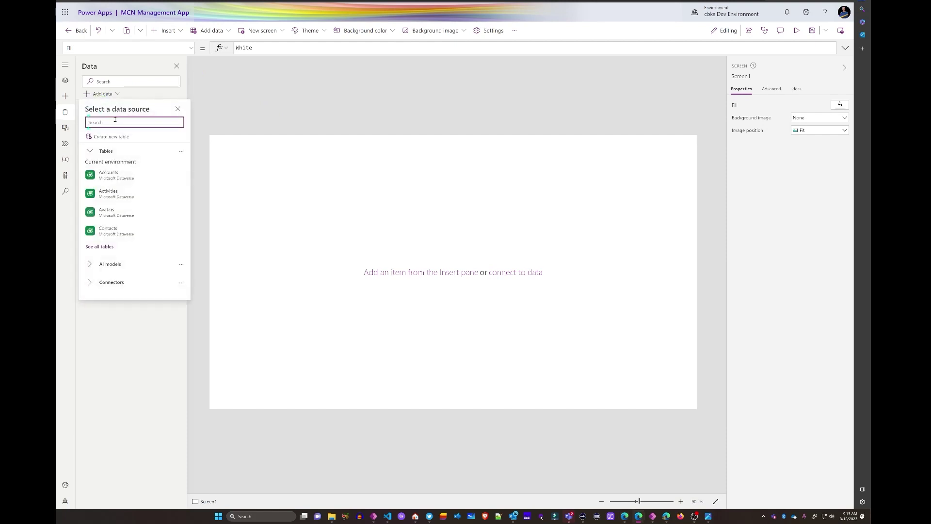
text(outlo)
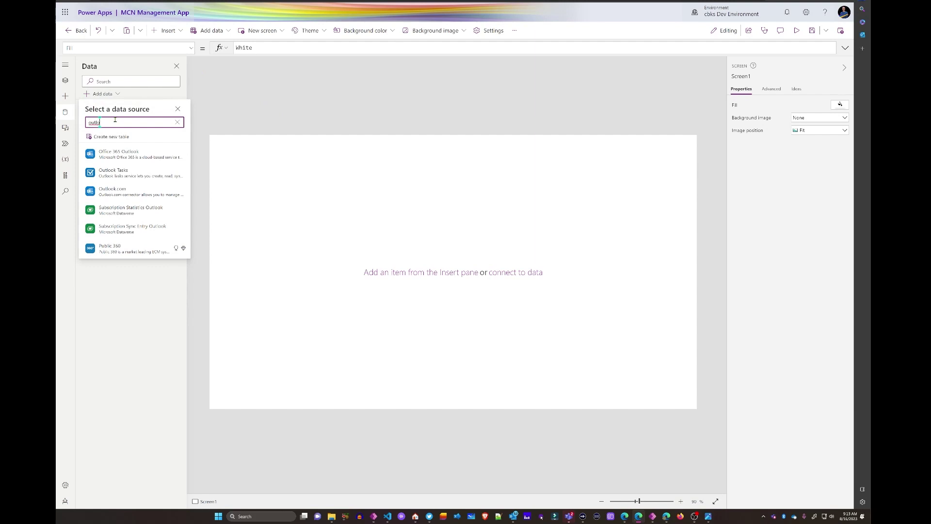
click(100, 158)
click(92, 141)
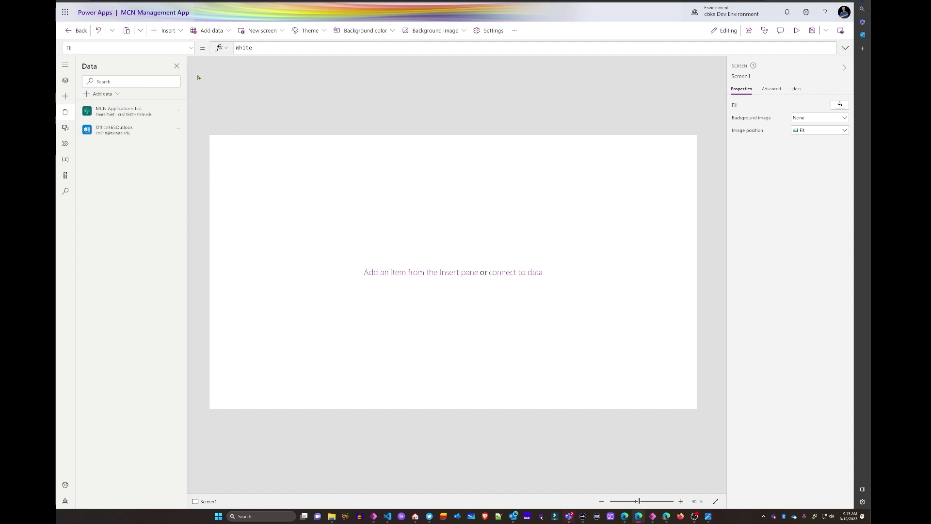
click(176, 66)
key(ctrl+plus)
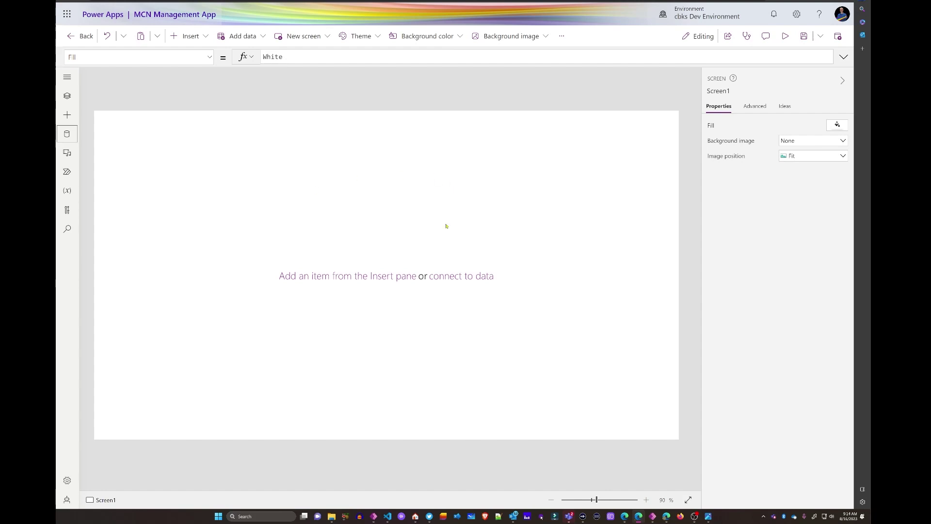
- Insert a vertical gallery on the blank screen and connect it to the MCN Applications List
click(205, 36)
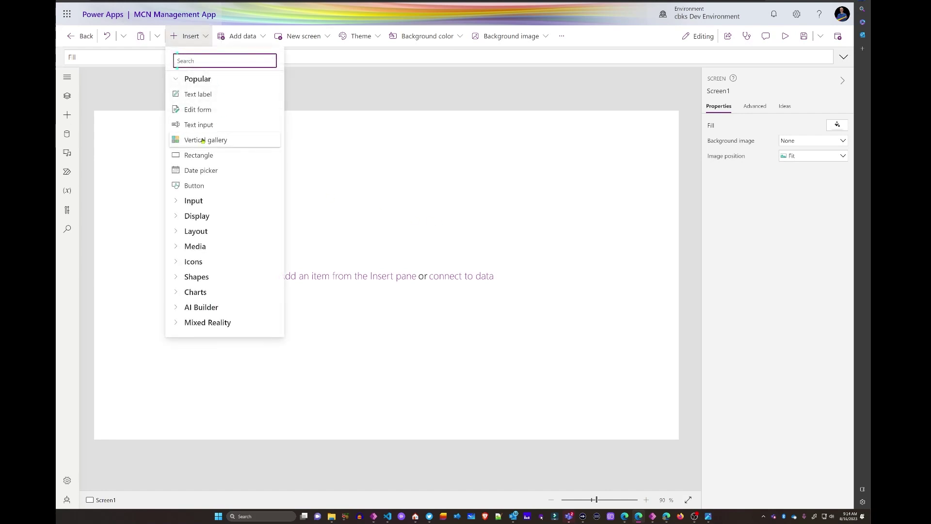
click(203, 140)
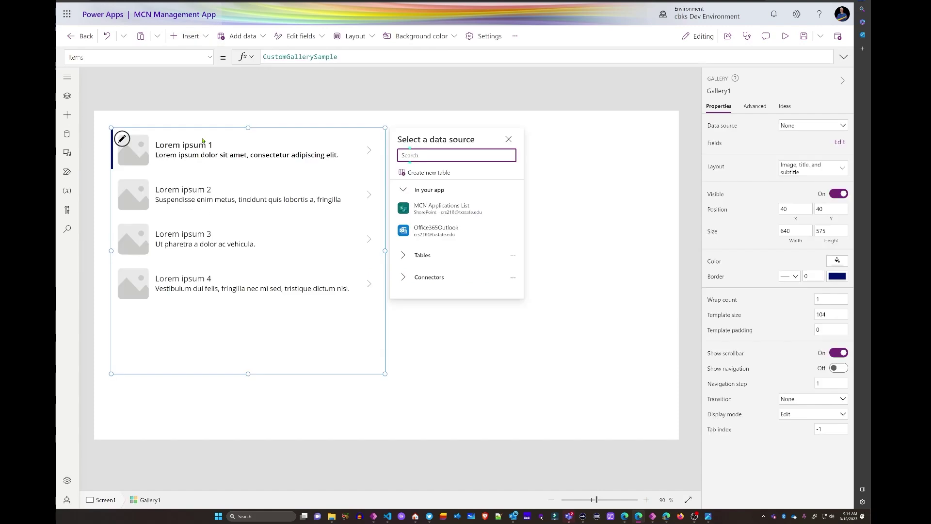
click(799, 126)
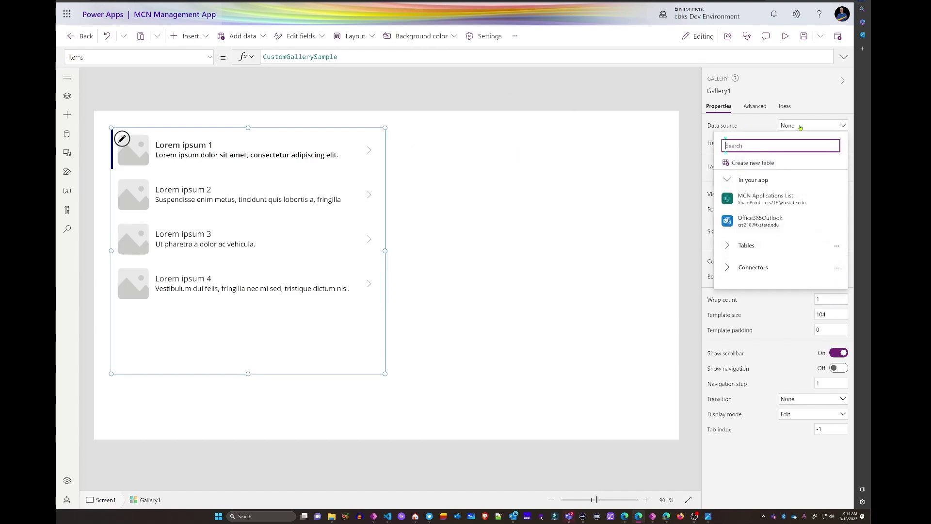
click(752, 201)
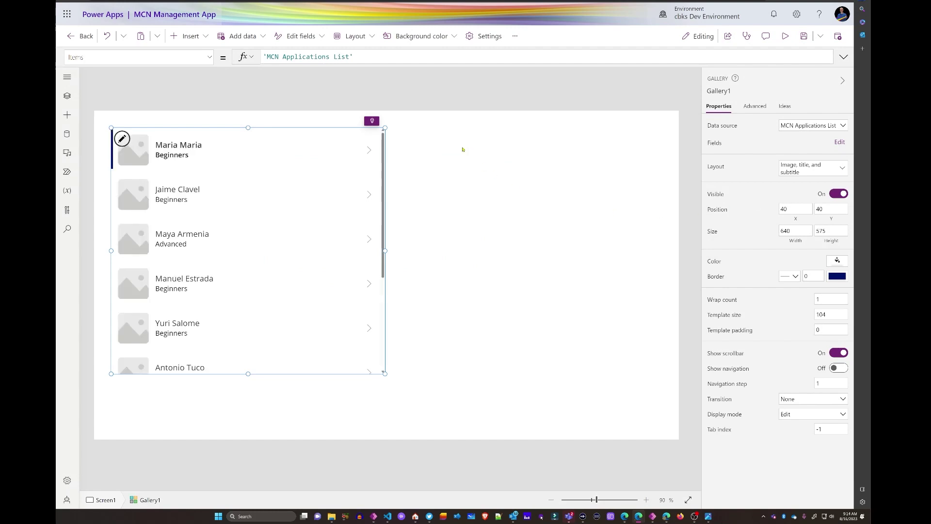
- Extend the gallery to a height of 670 and change its layout to Title, subtitle, and body
drag(248, 374, 248, 415)
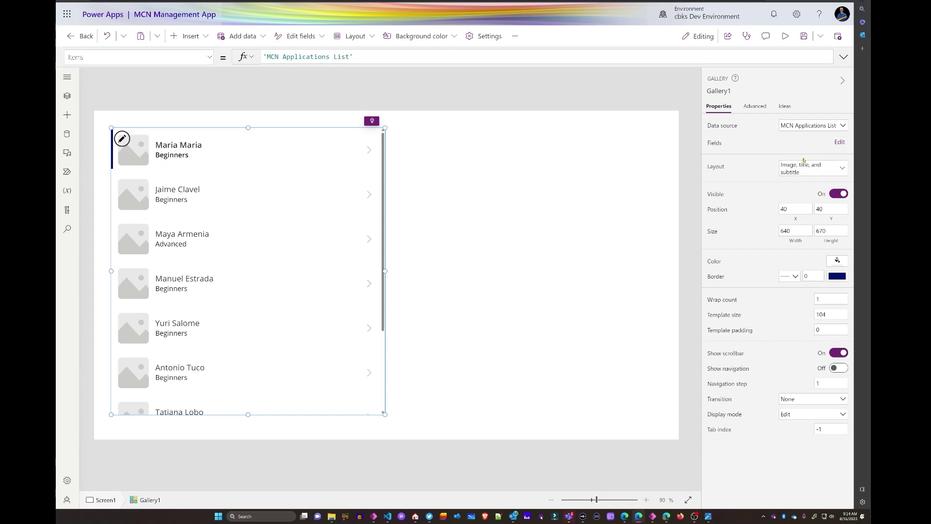
click(816, 167)
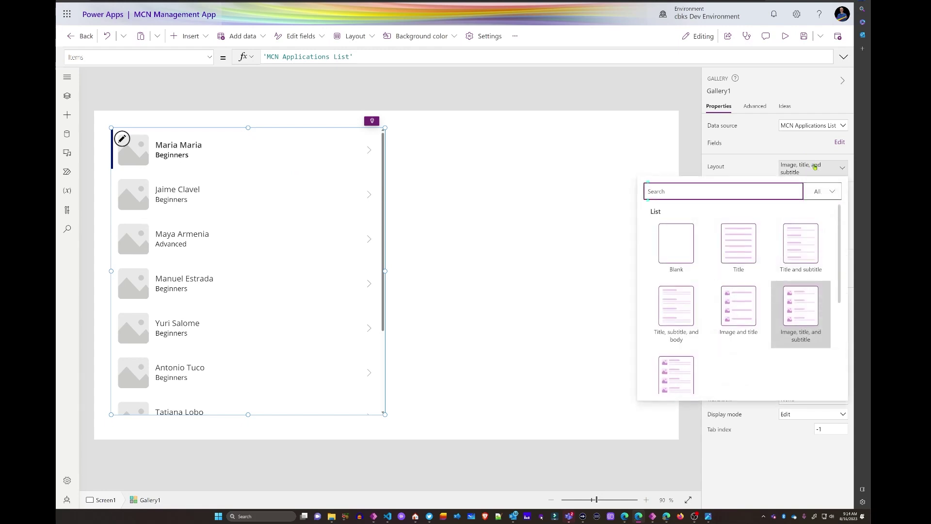
click(674, 320)
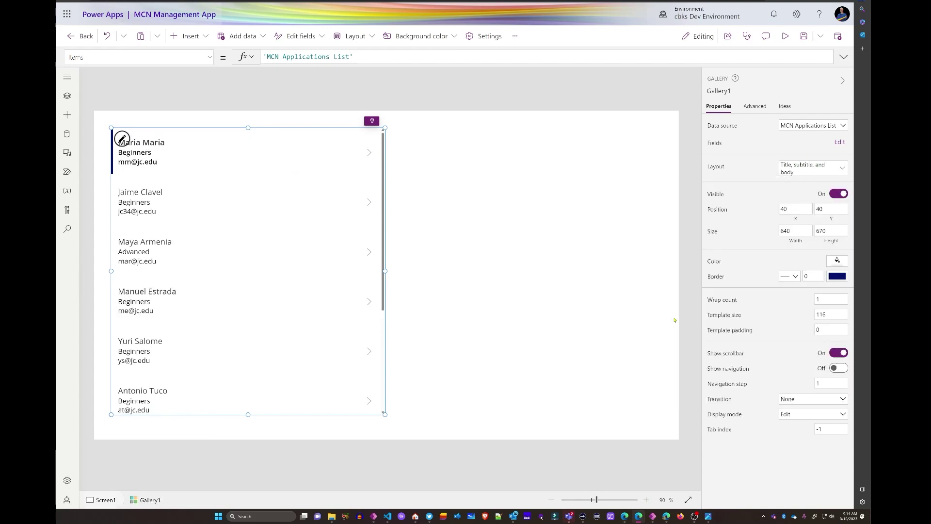
- Set the Text of the gallery's body label to ThisItem.'Approval Status'
click(151, 165)
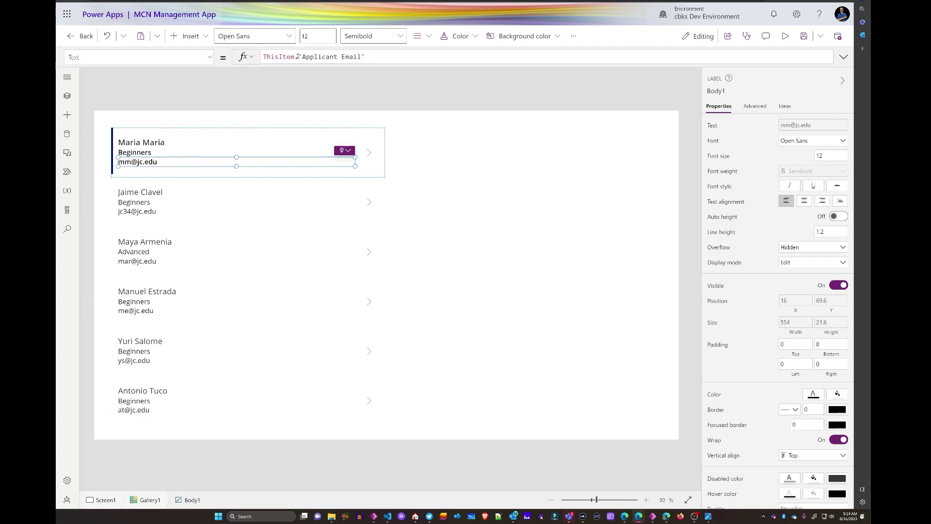
drag(297, 56, 366, 56)
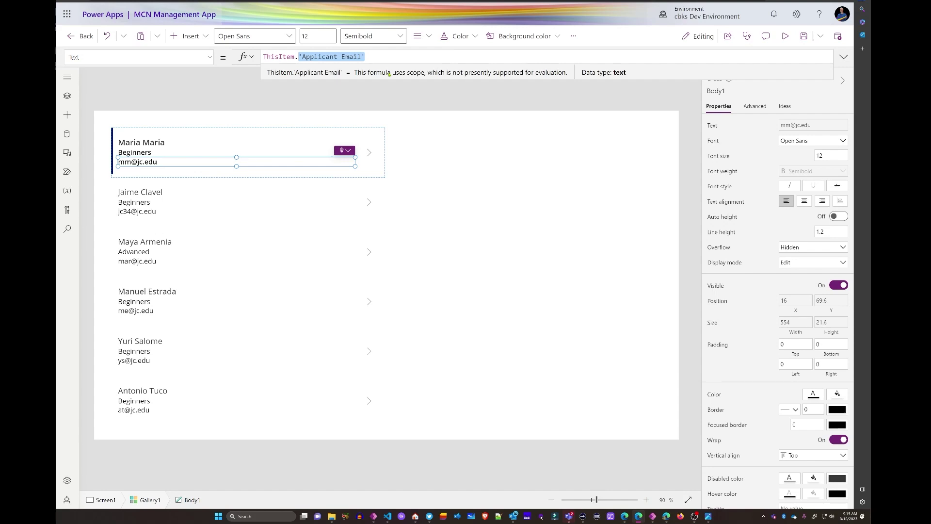
text(St)
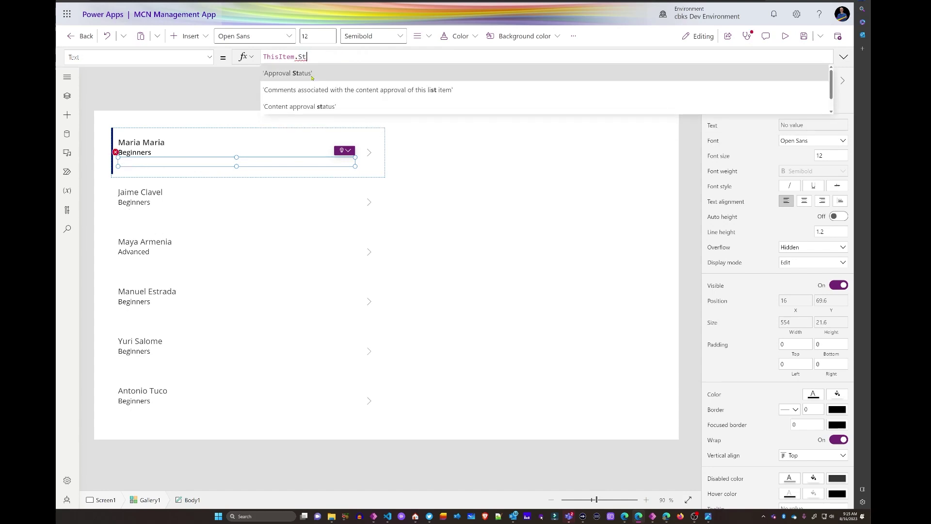
click(311, 73)
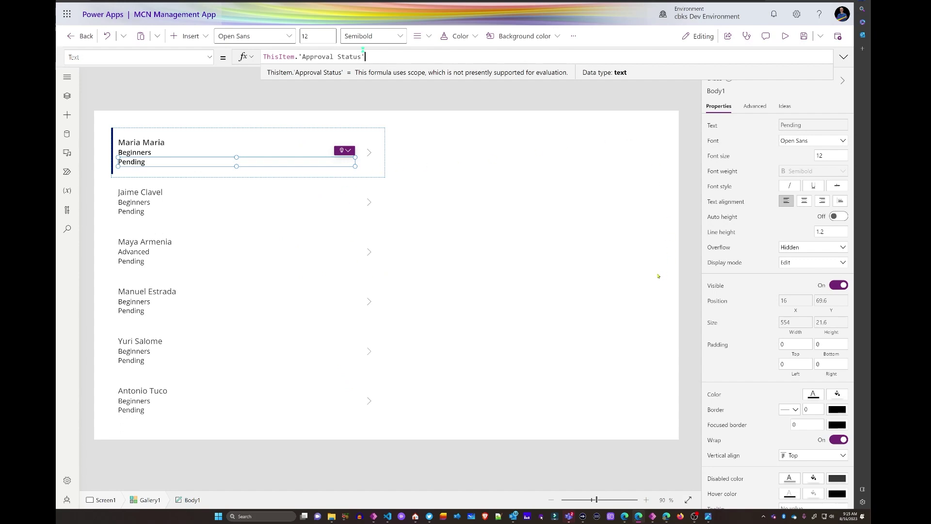
click(387, 255)
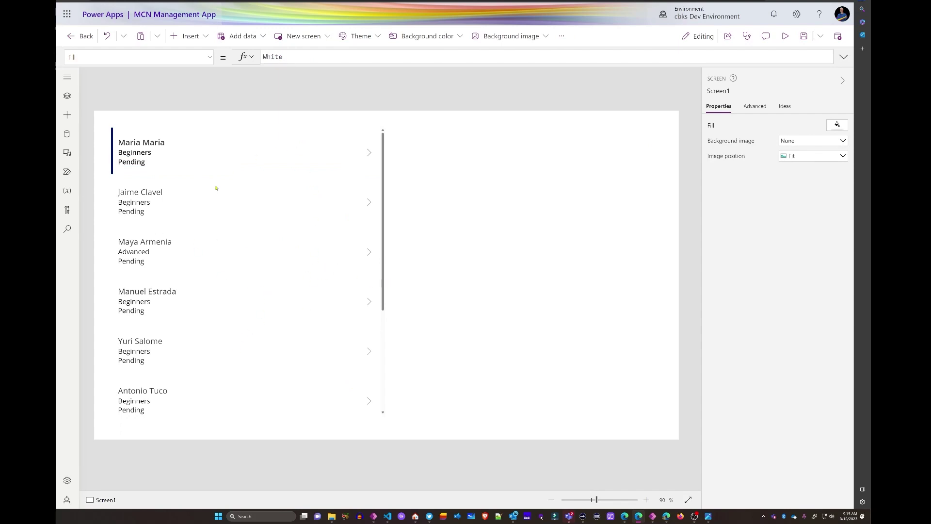
- Narrow the gallery to a width of 320 with navigation in place of the scrollbar, and save the app
click(246, 355)
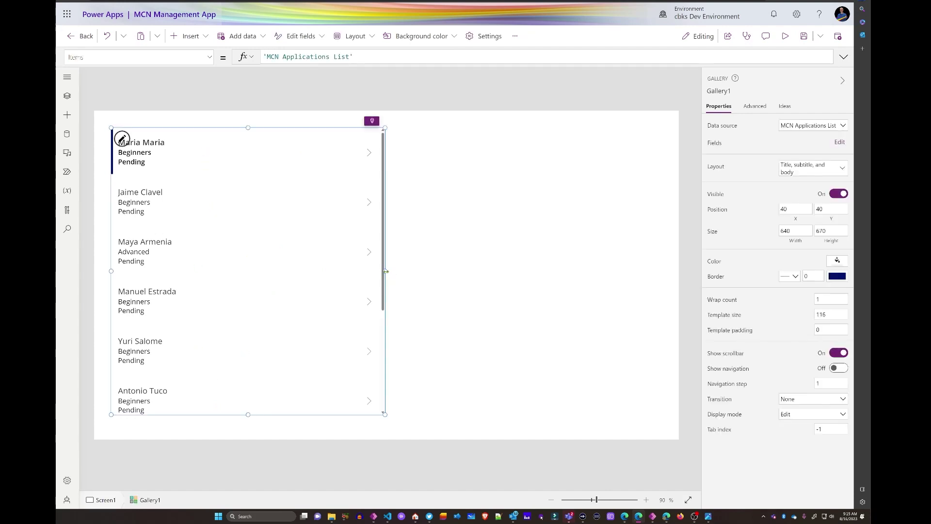
drag(385, 271, 249, 266)
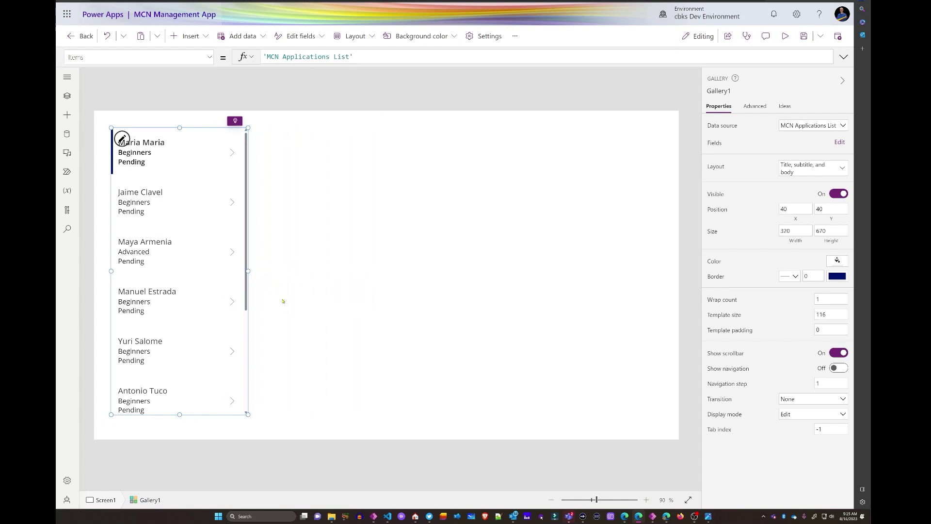
click(845, 354)
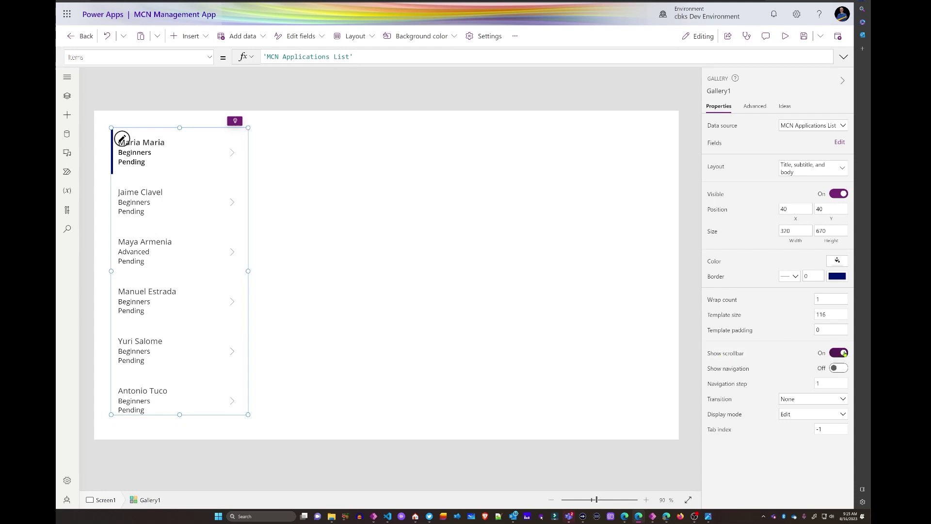
click(839, 368)
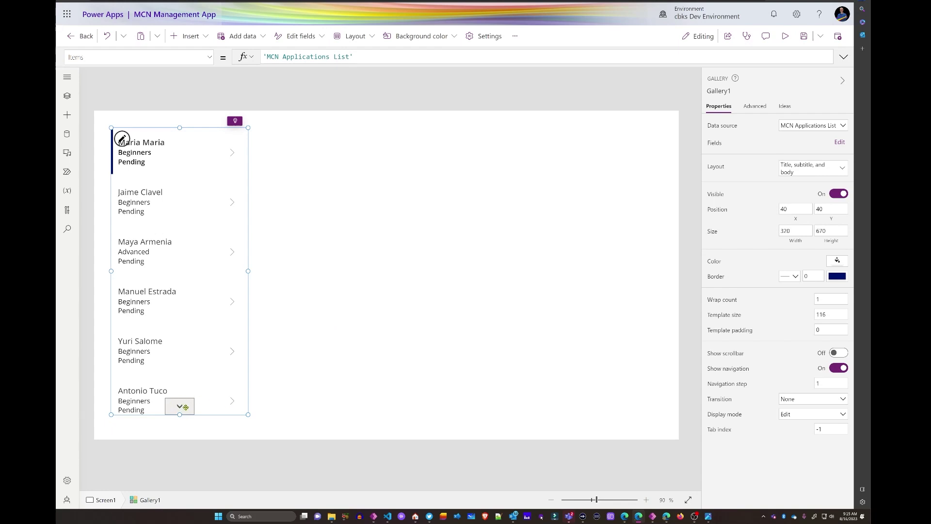
click(312, 411)
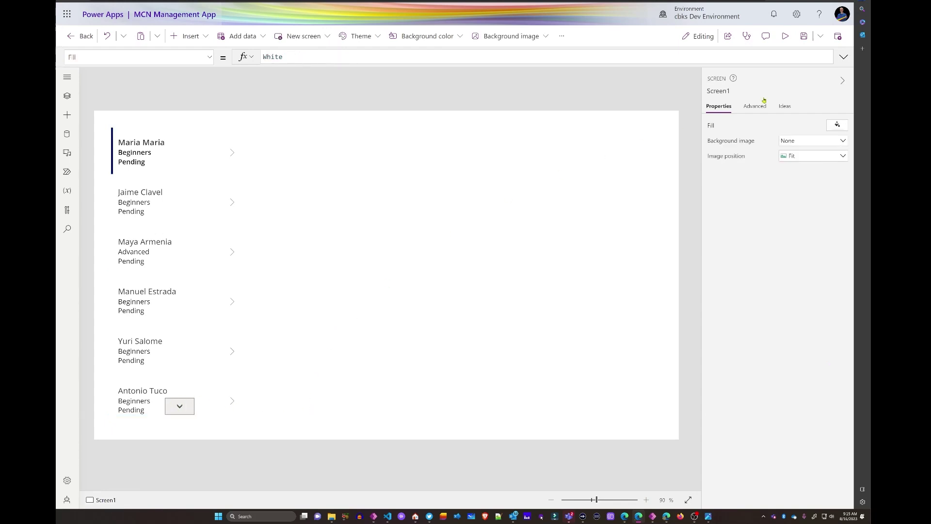
click(803, 37)
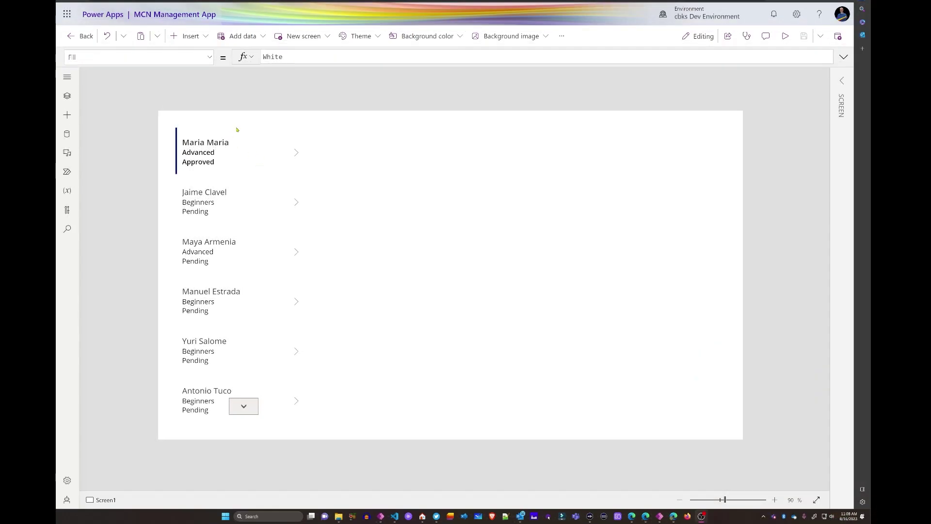
- Insert an edit form beside the gallery at X 430, Y 65 and rename it frm_Applicants
click(209, 38)
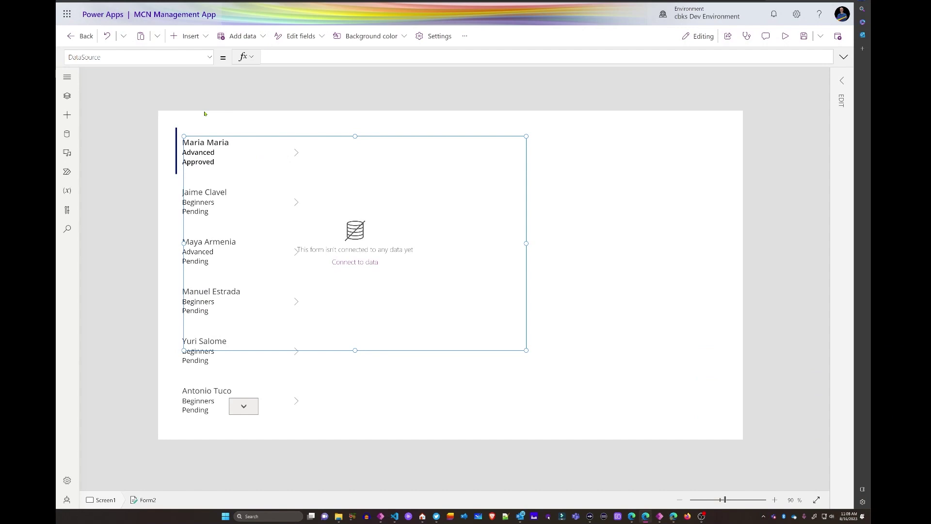
drag(322, 134, 480, 137)
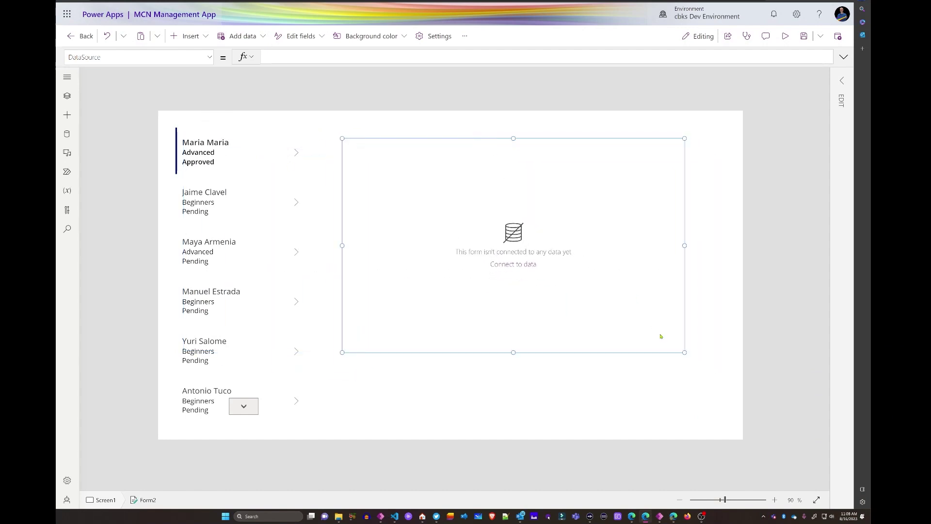
click(842, 80)
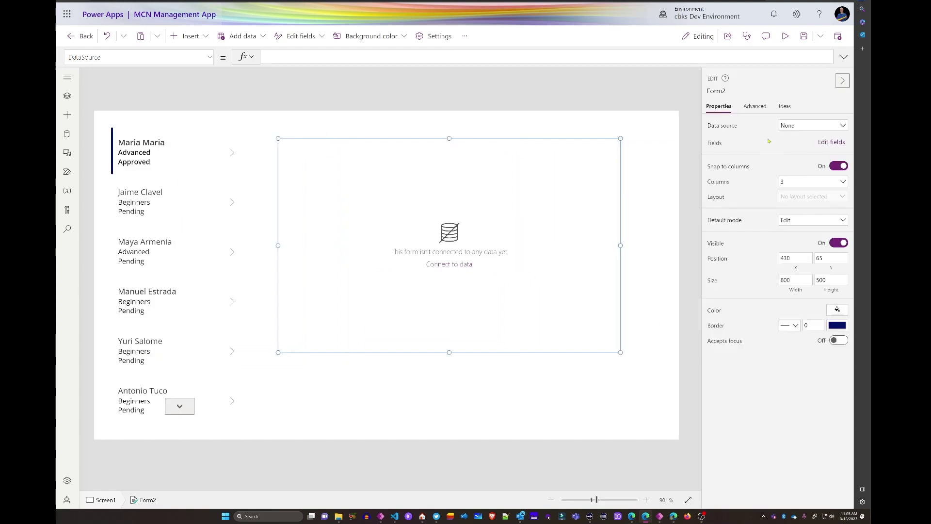
click(709, 92)
text(frm_Applicants)
key(Return)
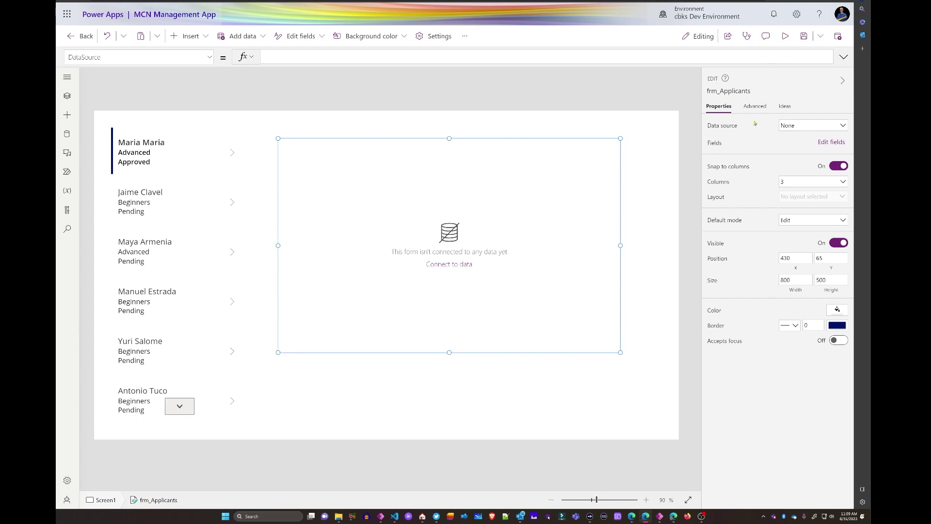
- Connect the form to the MCN Applications List and enlarge it to 874 wide by 645 high
click(806, 126)
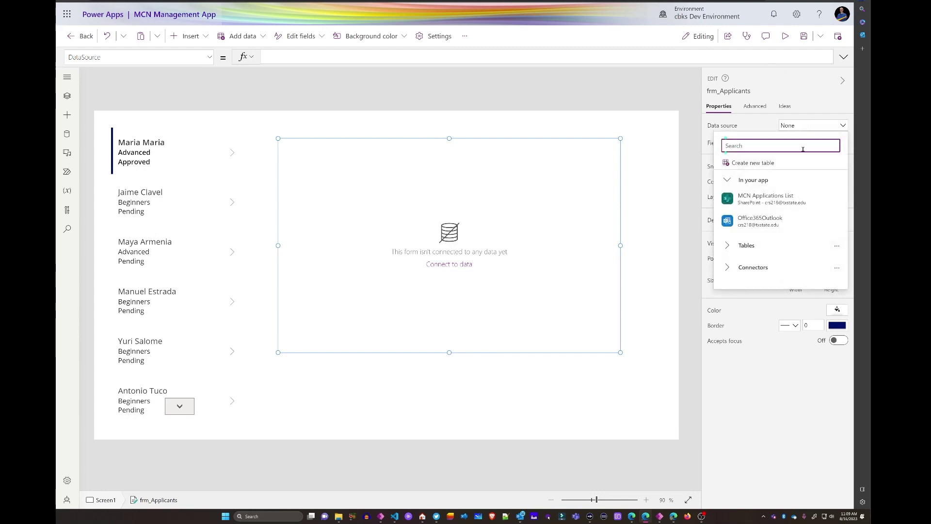
mouse_move(755, 203)
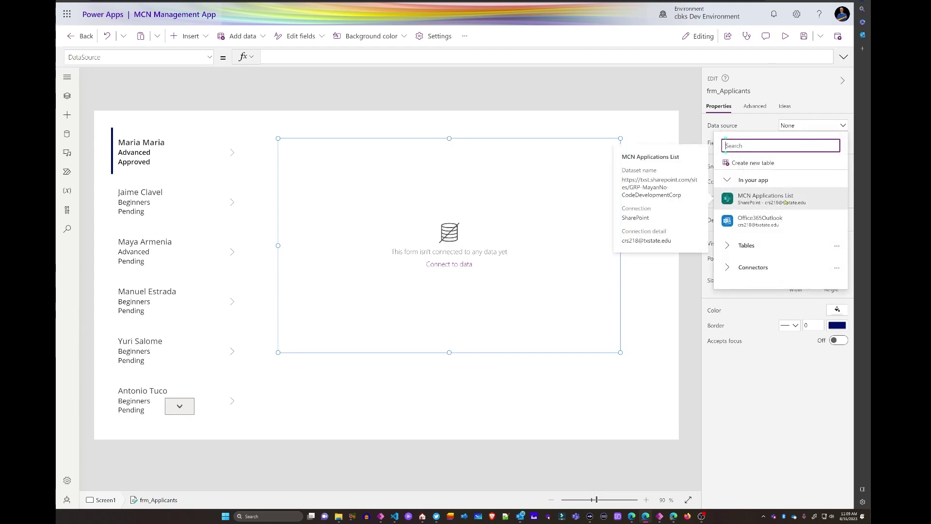
click(755, 203)
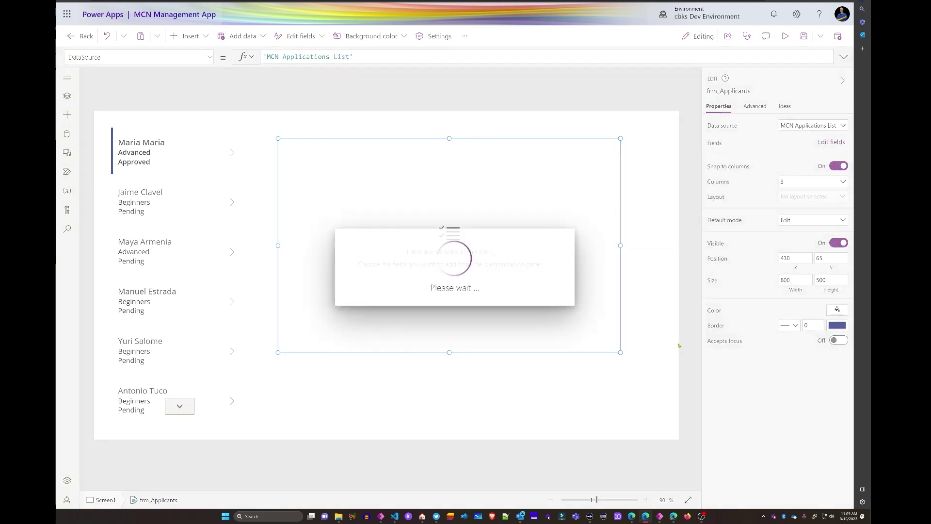
drag(449, 352, 449, 414)
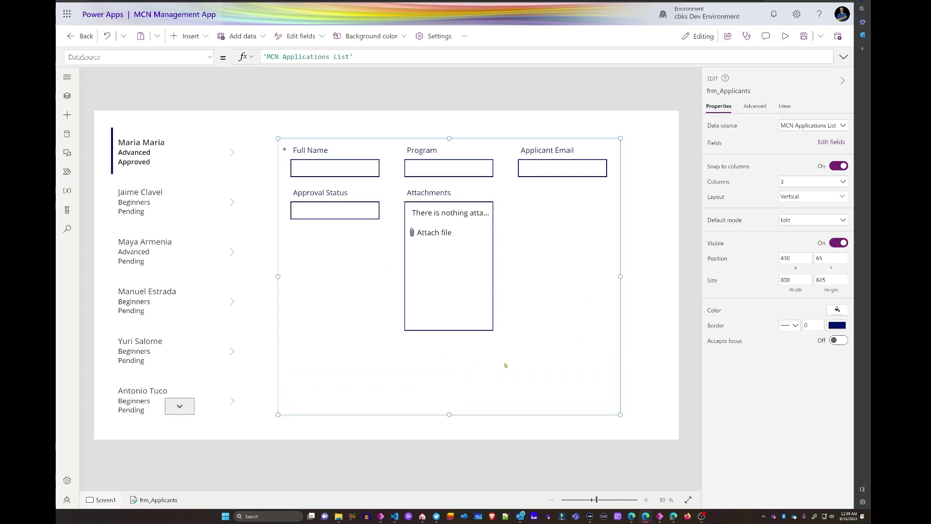
drag(620, 276, 652, 276)
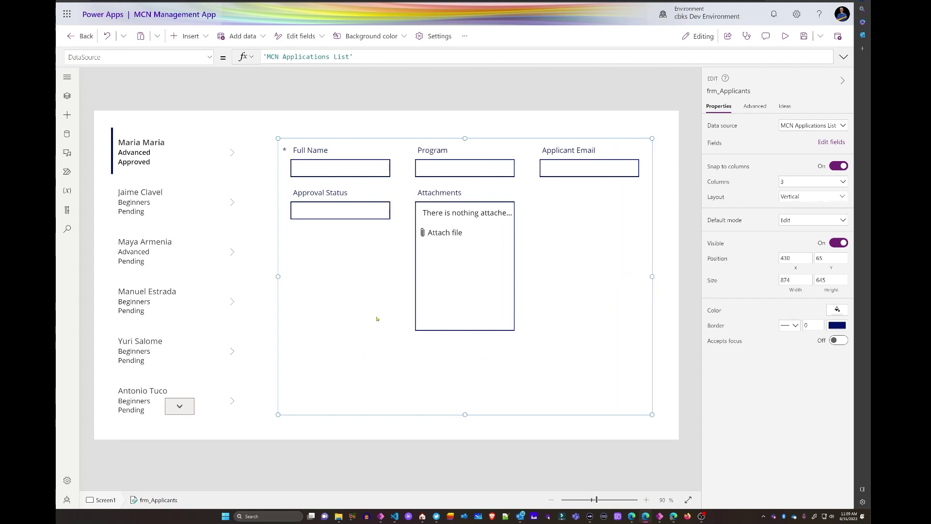
- Set the form's Item property to glr_Applicants.Selected
click(210, 56)
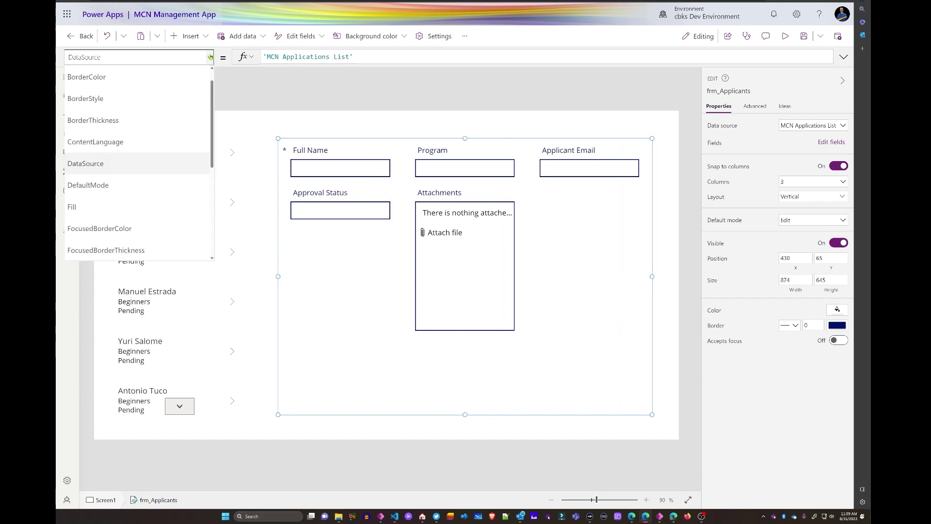
scroll(161, 208, down, 2)
click(162, 208)
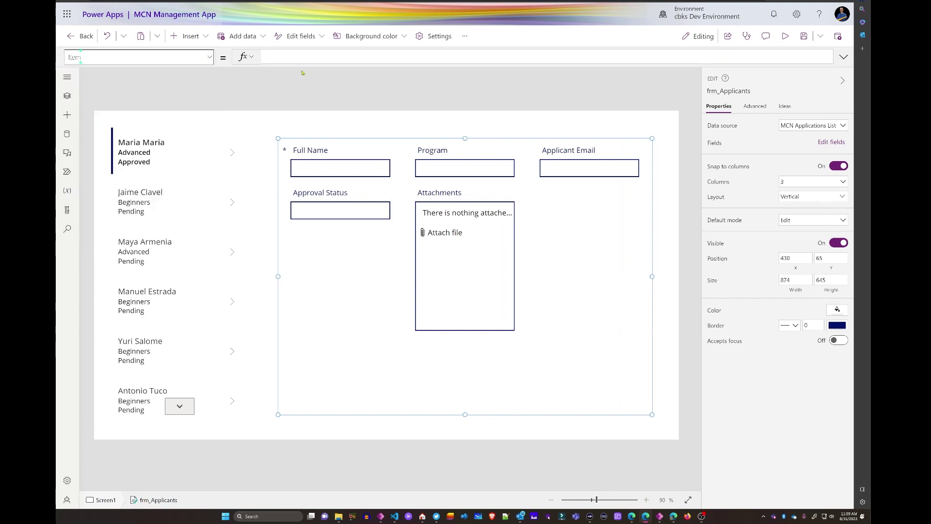
click(302, 53)
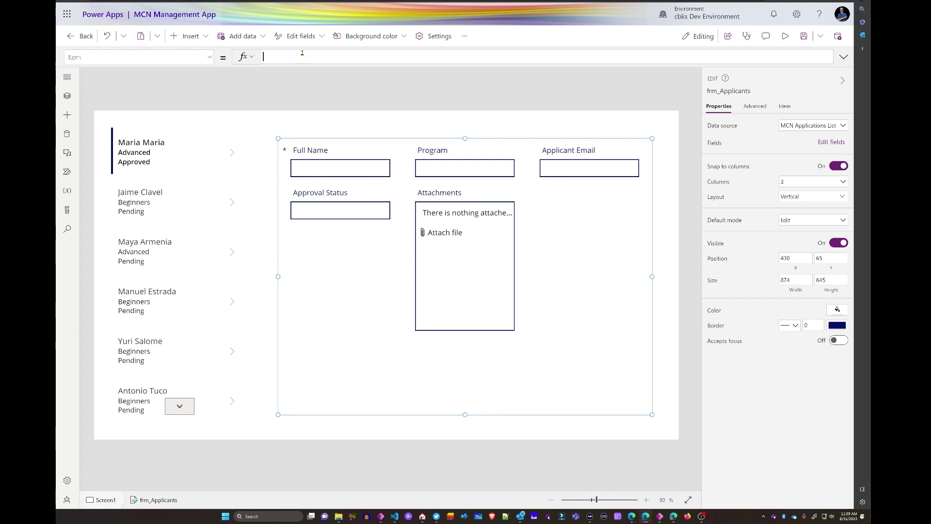
text(glr)
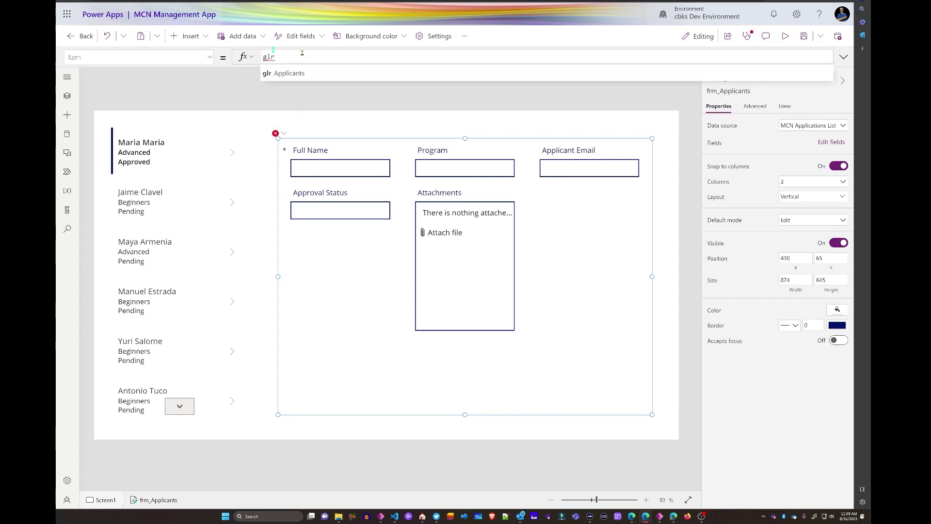
click(293, 73)
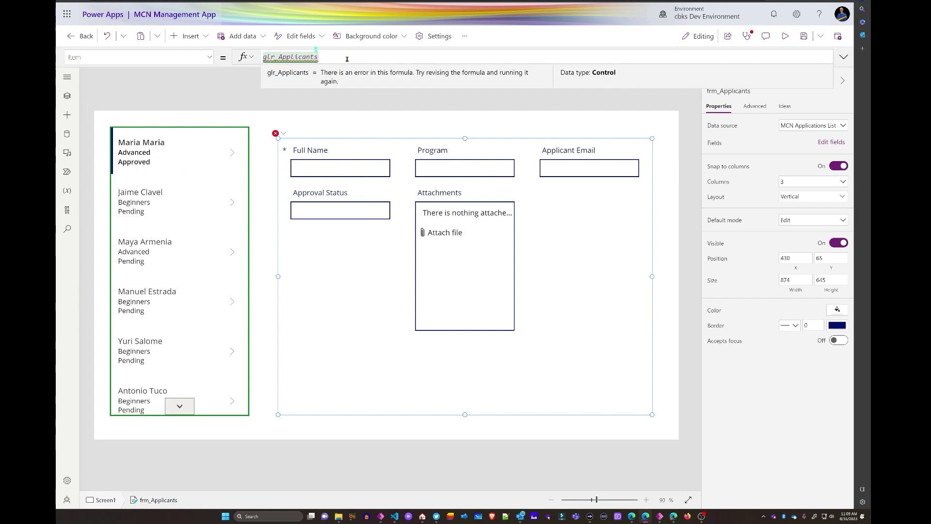
text(.S)
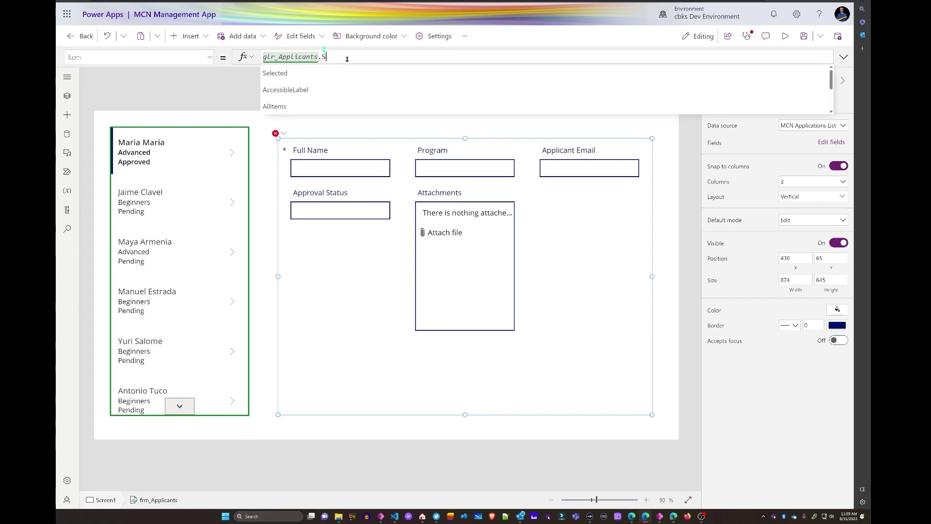
key(Tab)
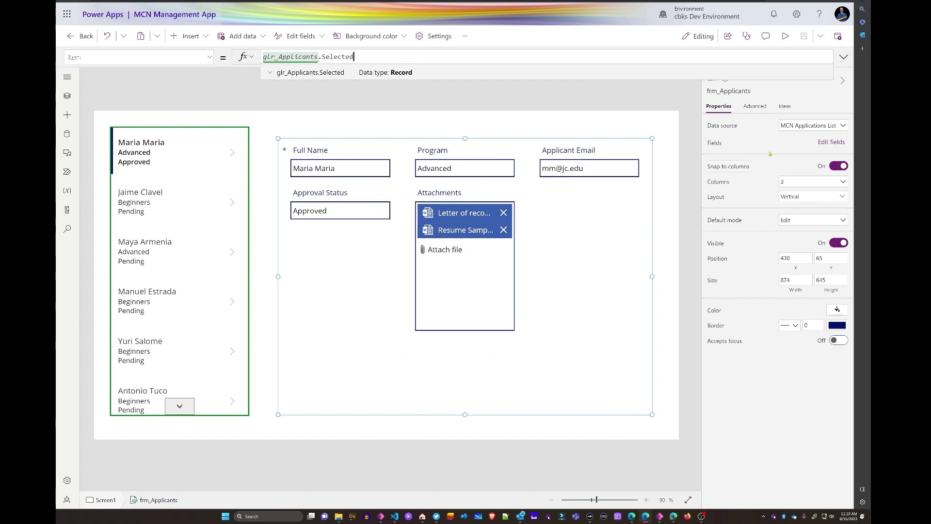
- Change the Full Name field's control type in the applicants form to View text
click(833, 143)
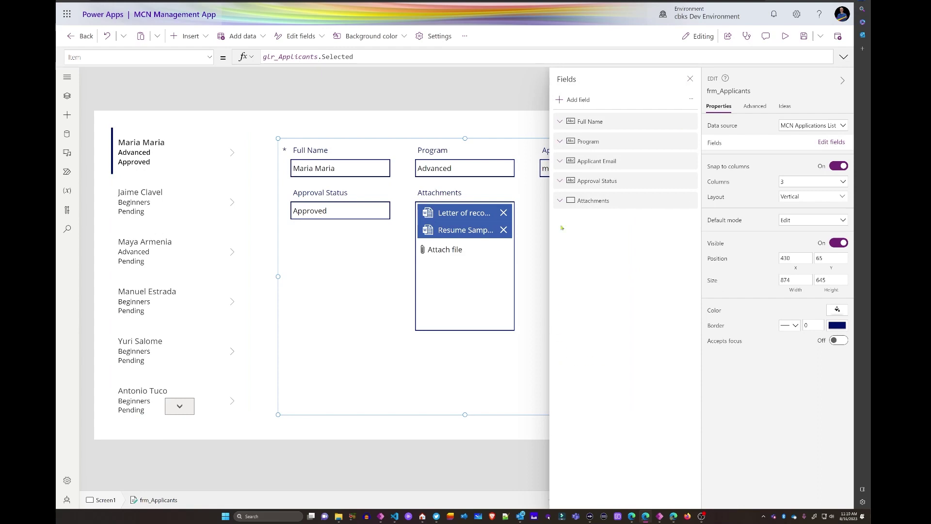
click(561, 121)
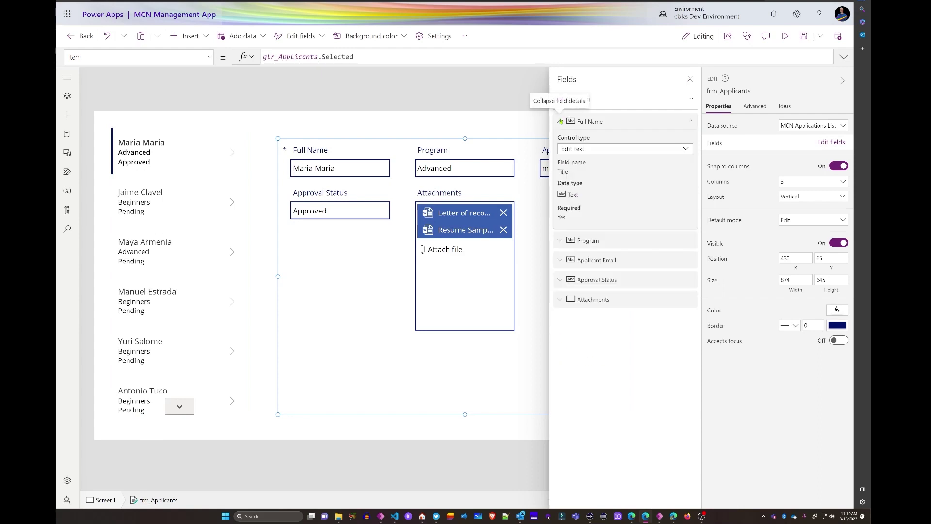
click(629, 150)
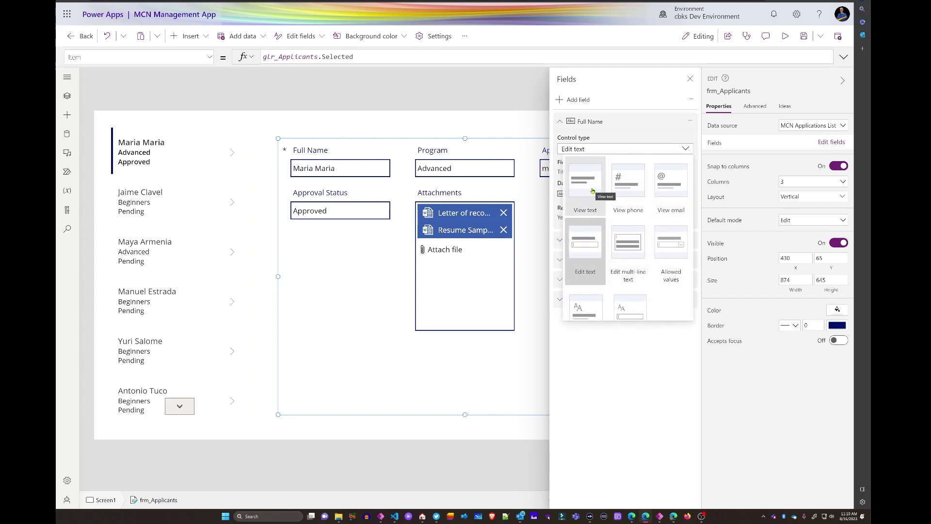
click(593, 190)
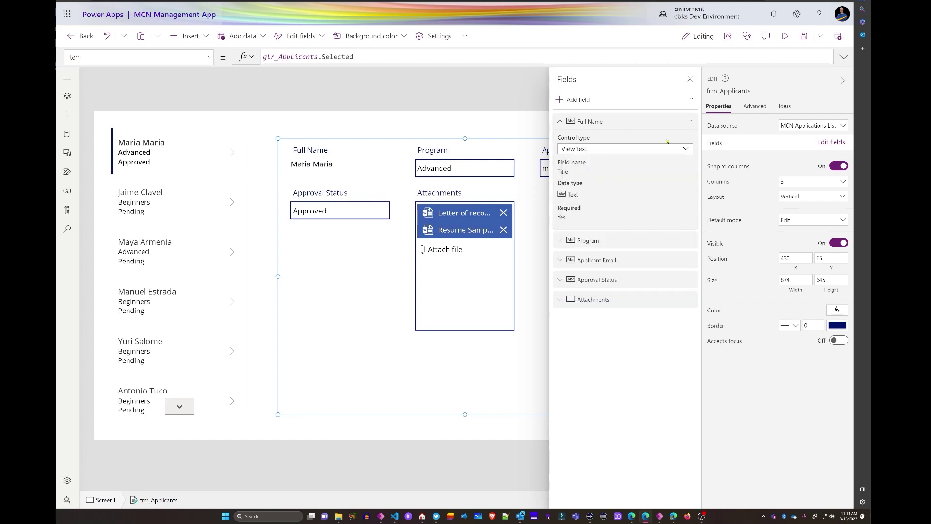
click(560, 121)
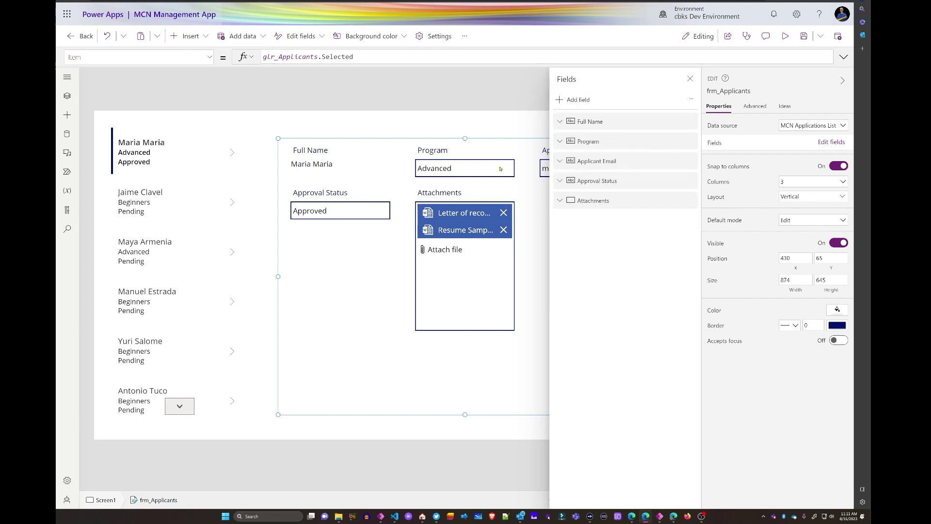
- Change the Program field's control type to Allowed values so it uses a dropdown
click(569, 142)
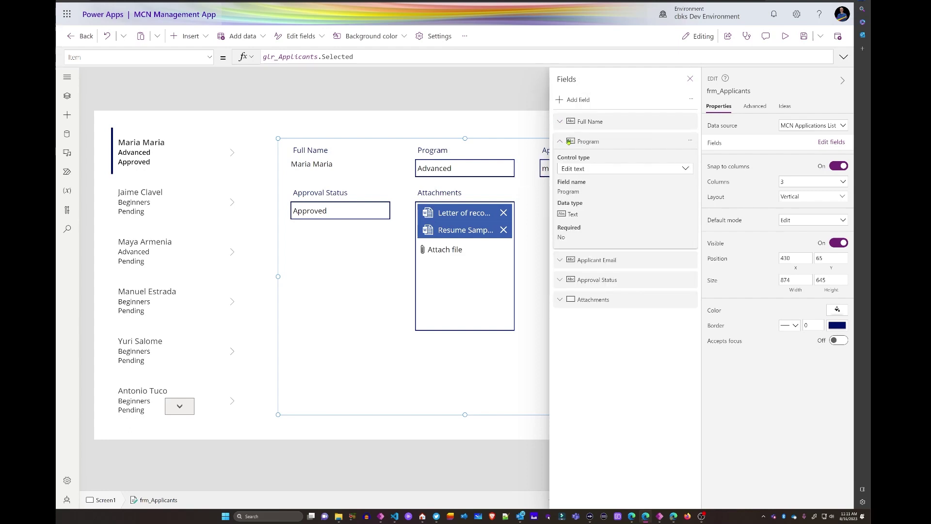
click(614, 168)
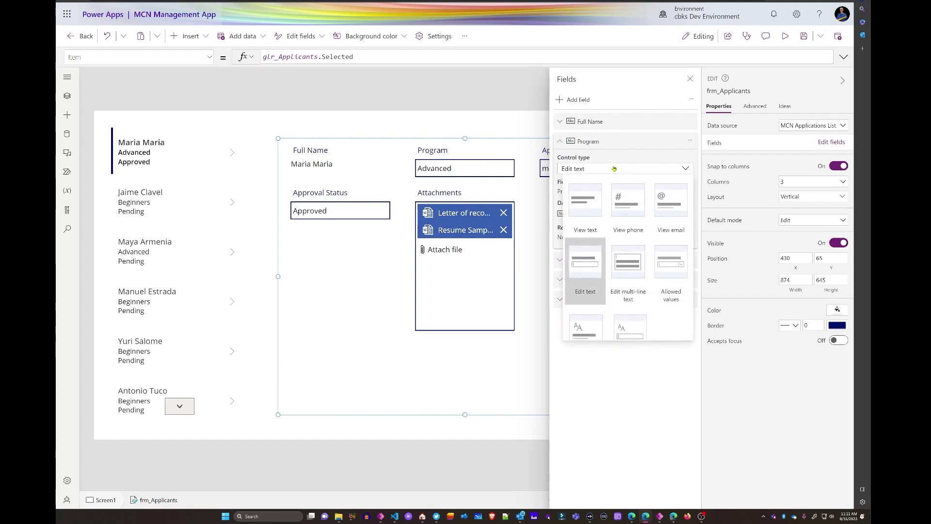
click(669, 276)
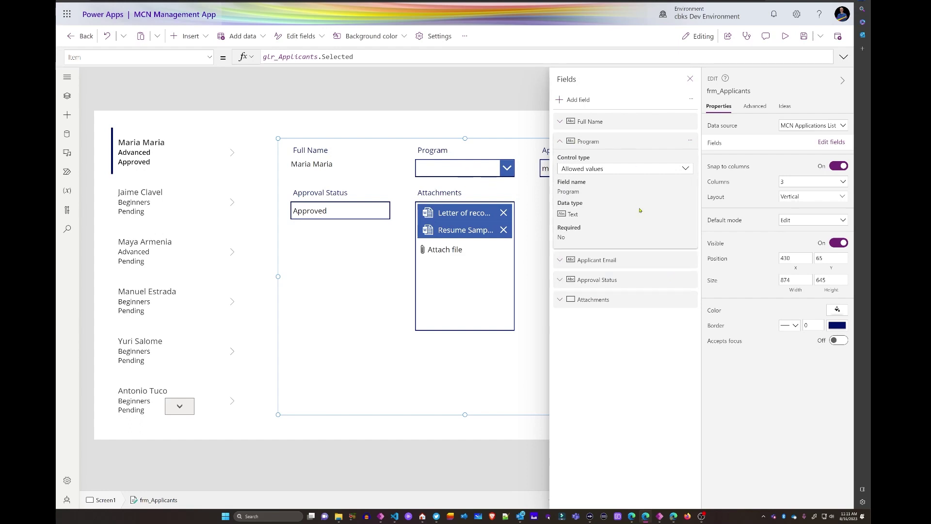
- Change the Applicant Email field's control type to View email and close the field settings
click(594, 261)
click(632, 288)
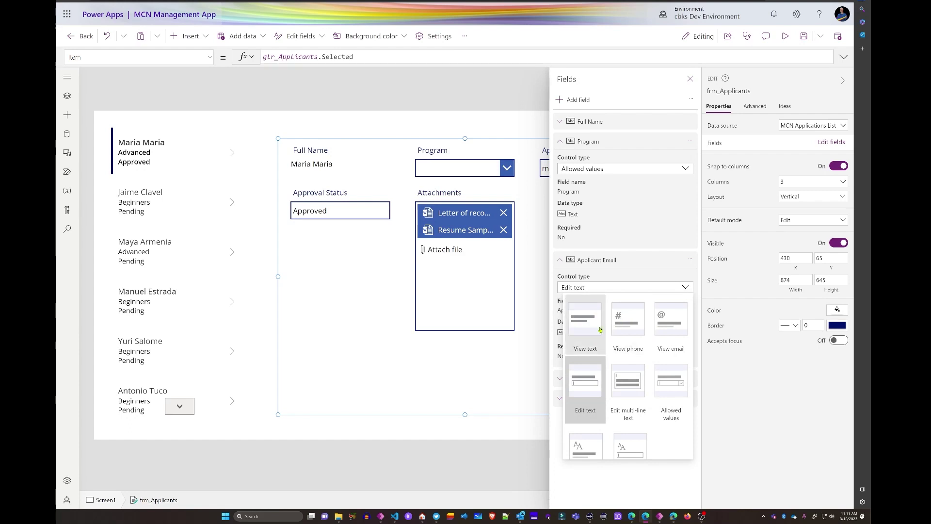
click(668, 324)
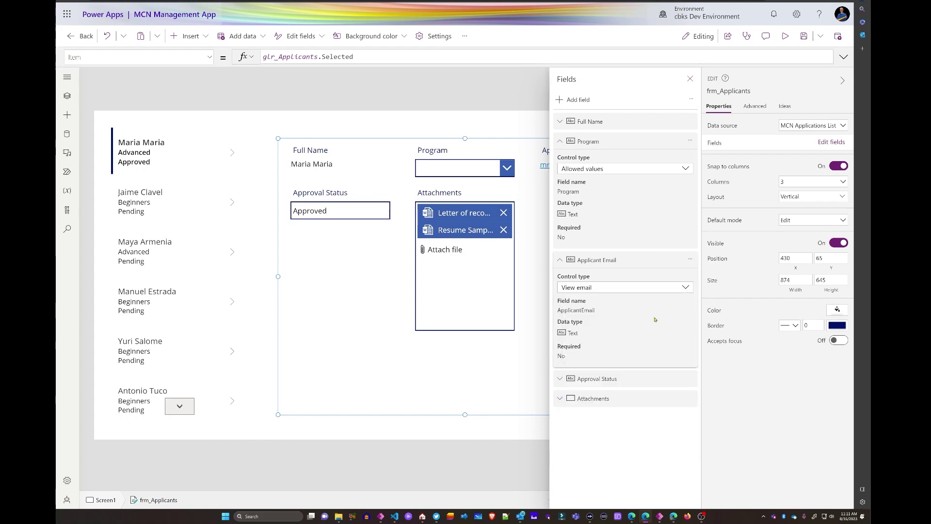
click(690, 79)
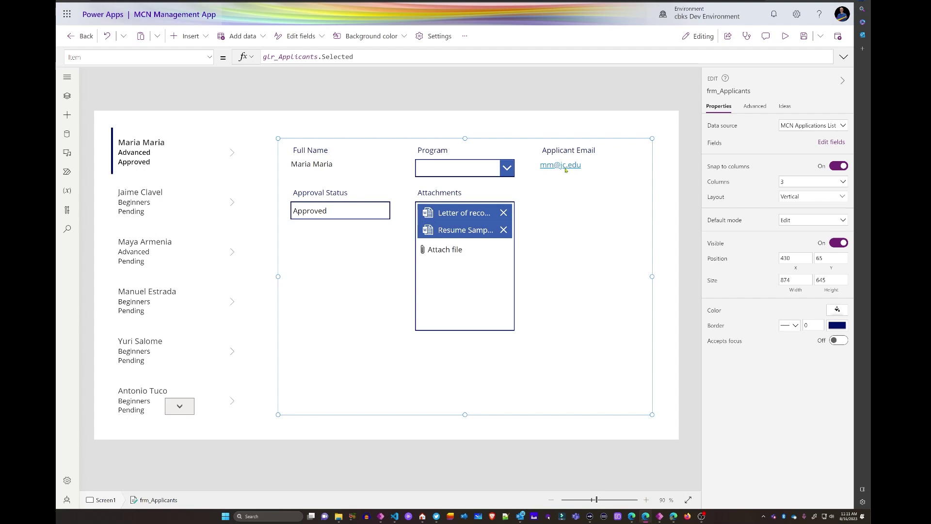
- Change the Attachments field's control type to View attachments and collapse the expanded field details
click(832, 142)
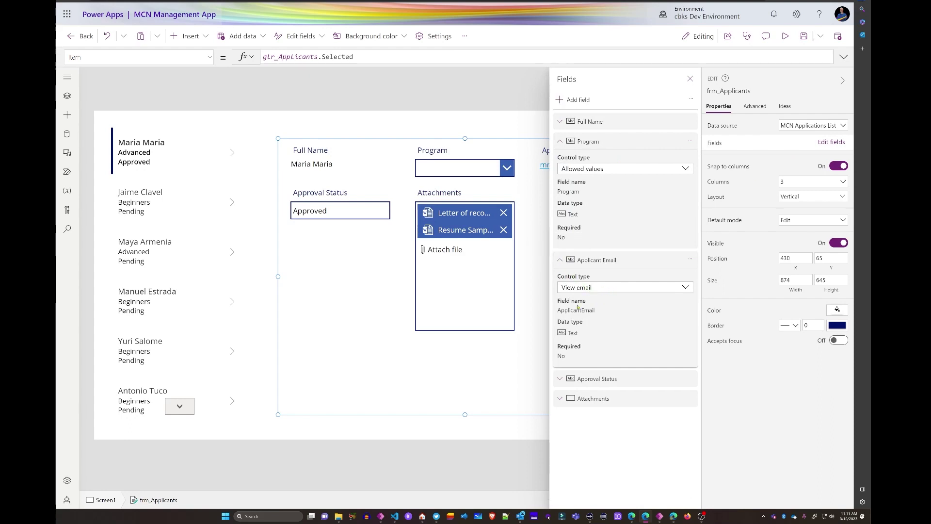
click(562, 263)
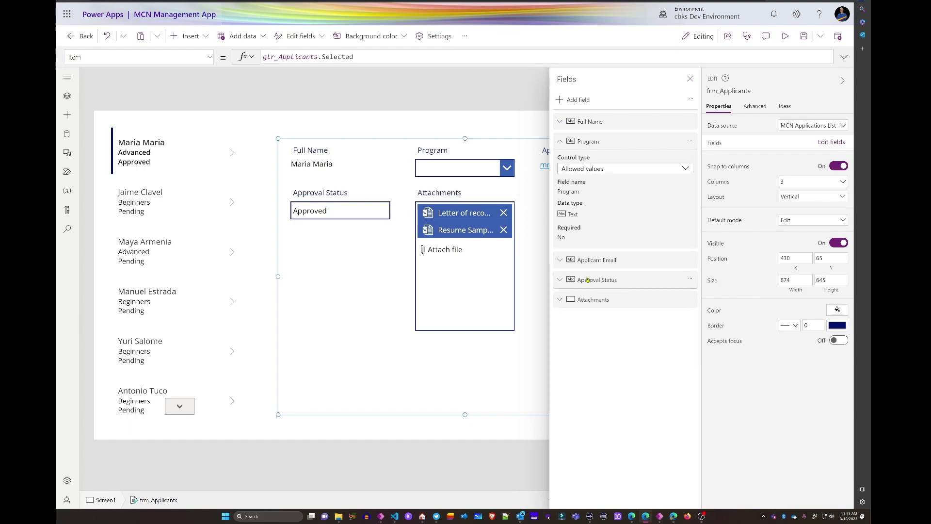
click(581, 281)
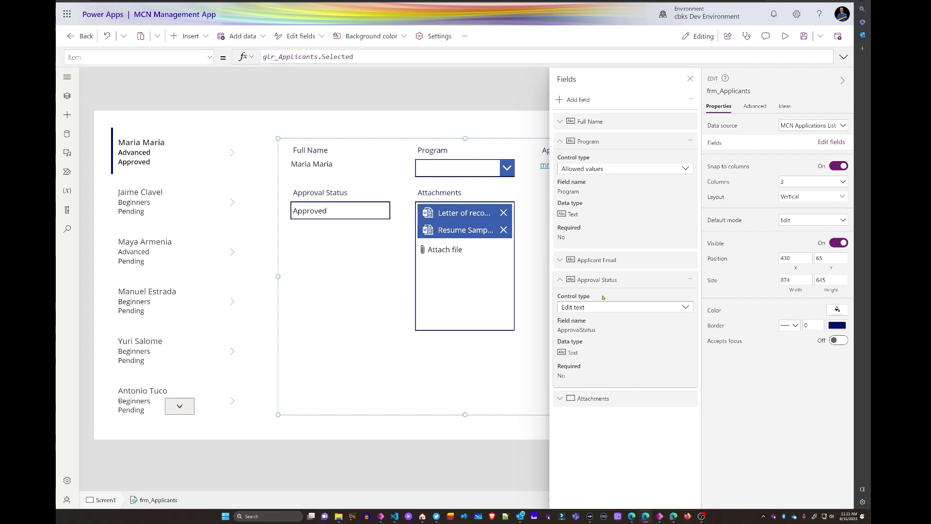
click(588, 398)
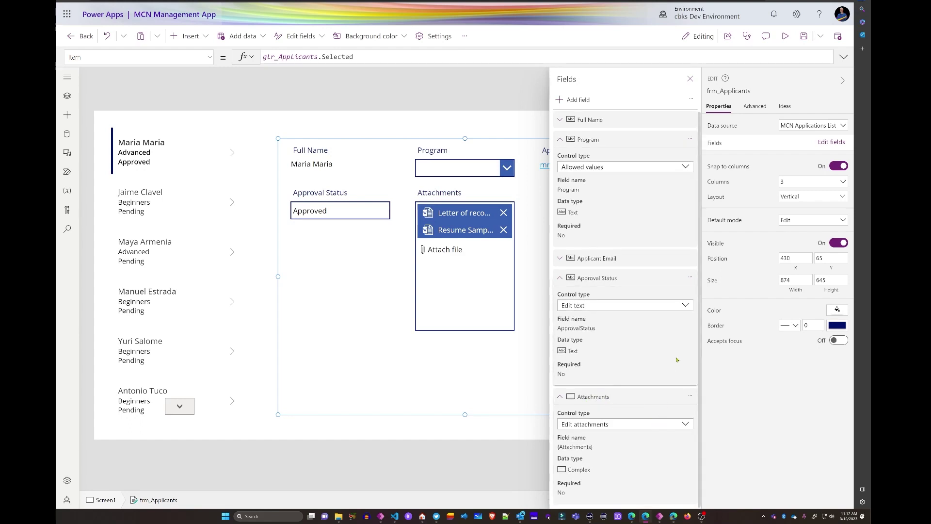
click(560, 279)
click(616, 330)
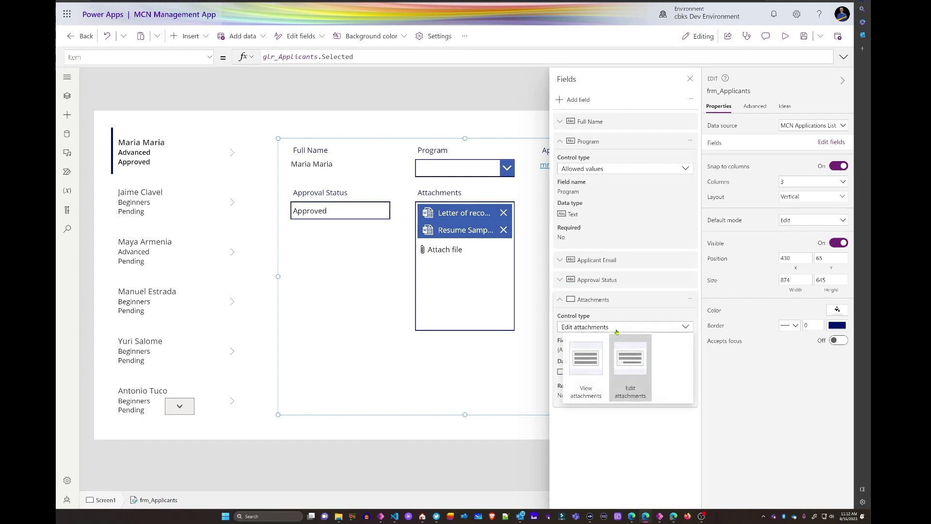
click(593, 372)
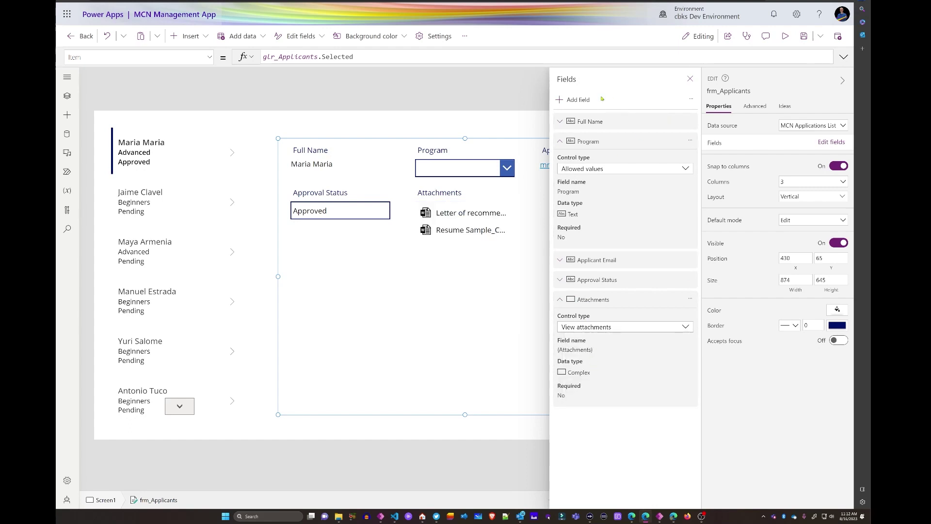
click(561, 141)
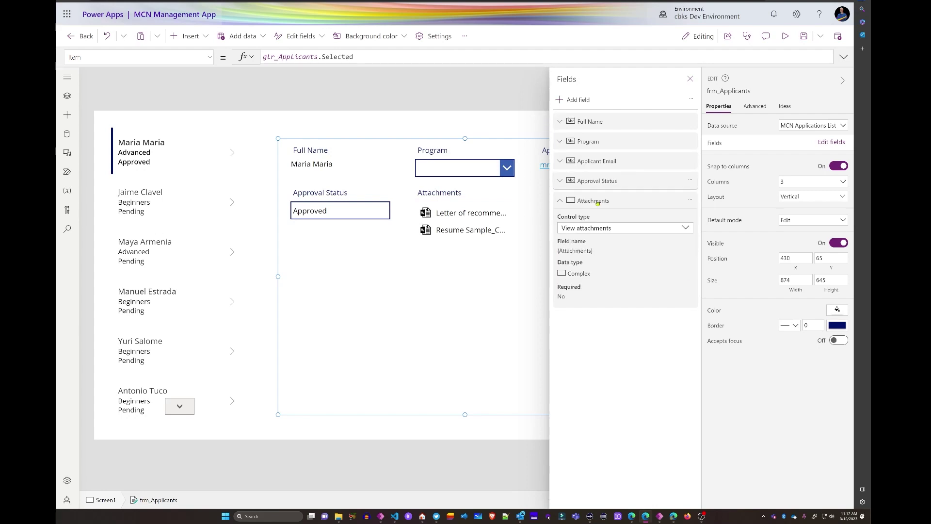
click(560, 201)
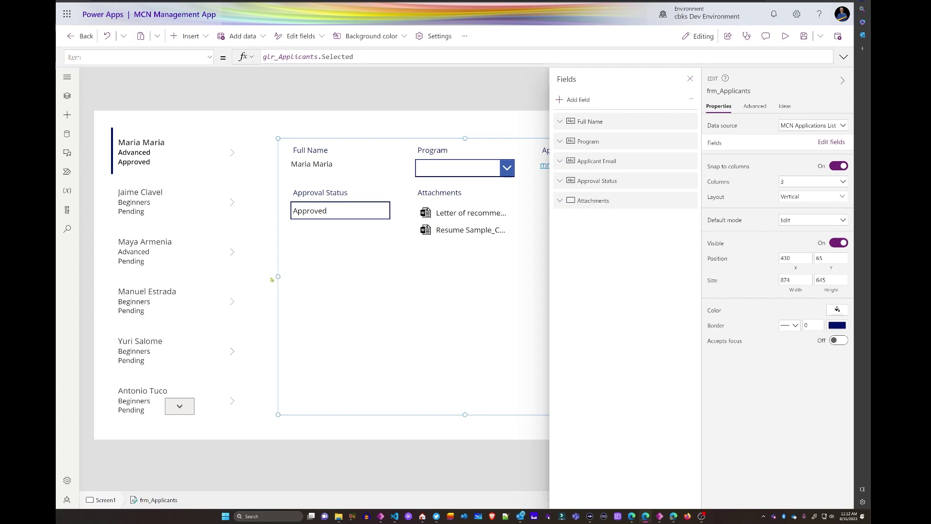
- Widen the form to 904 from X 400 and order its fields Full Name, Applicant Email, Program, Approval Status, Attachments
drag(278, 277, 265, 276)
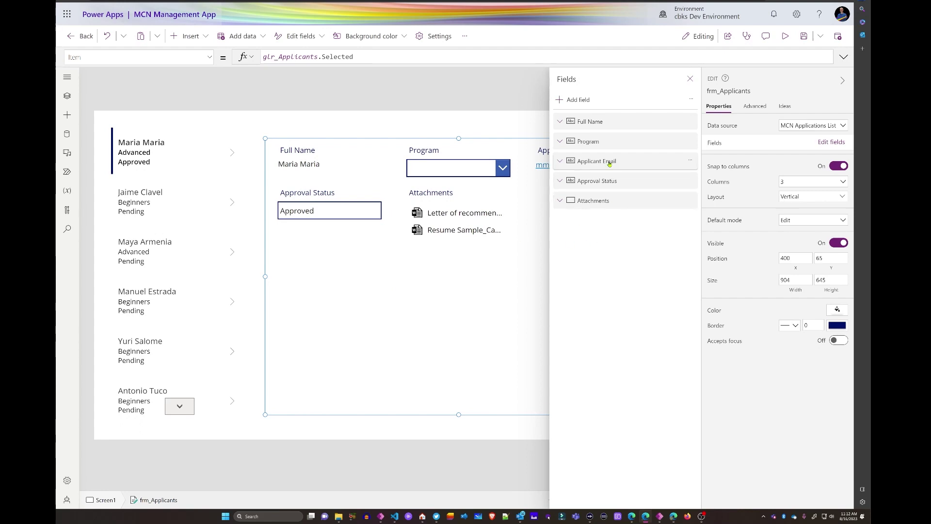
drag(603, 164, 600, 135)
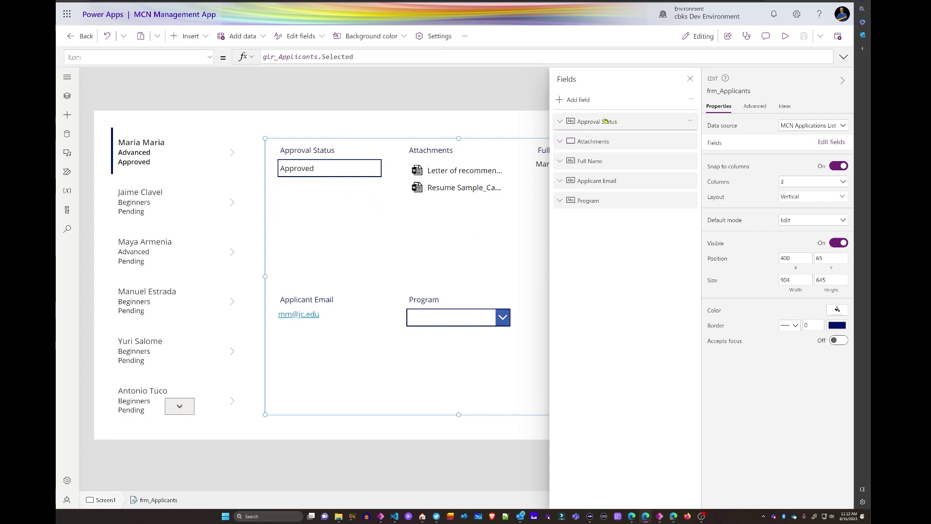
drag(603, 163, 603, 118)
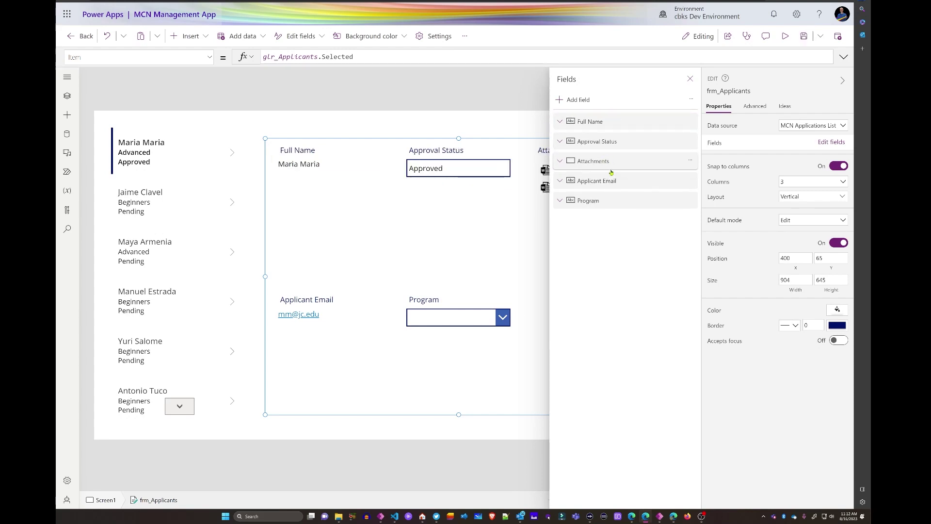
drag(606, 181, 603, 137)
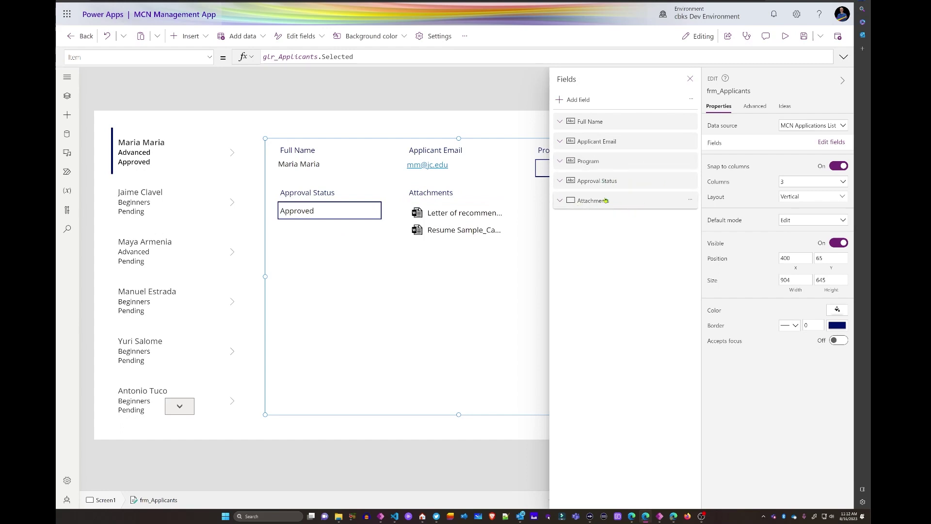
click(690, 79)
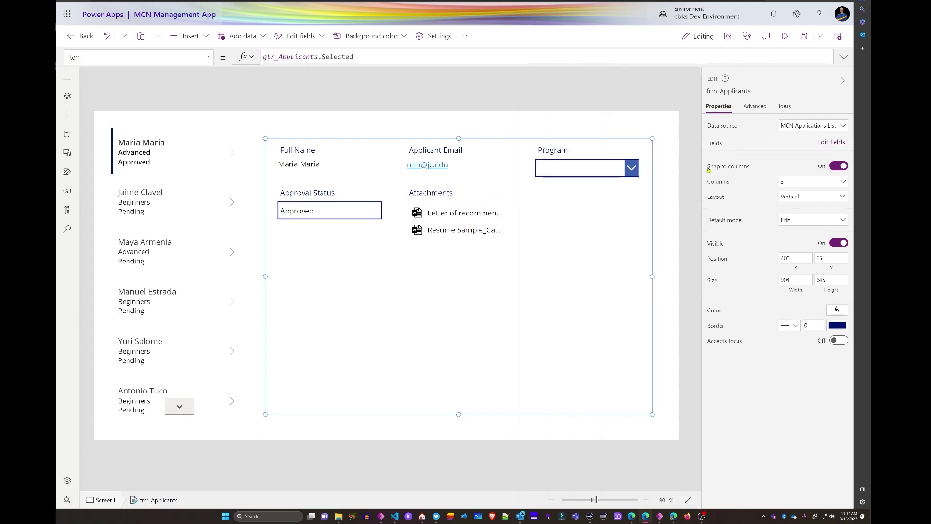
- Resize the Approval Status card to span the form at 903 wide by 130 high
click(379, 226)
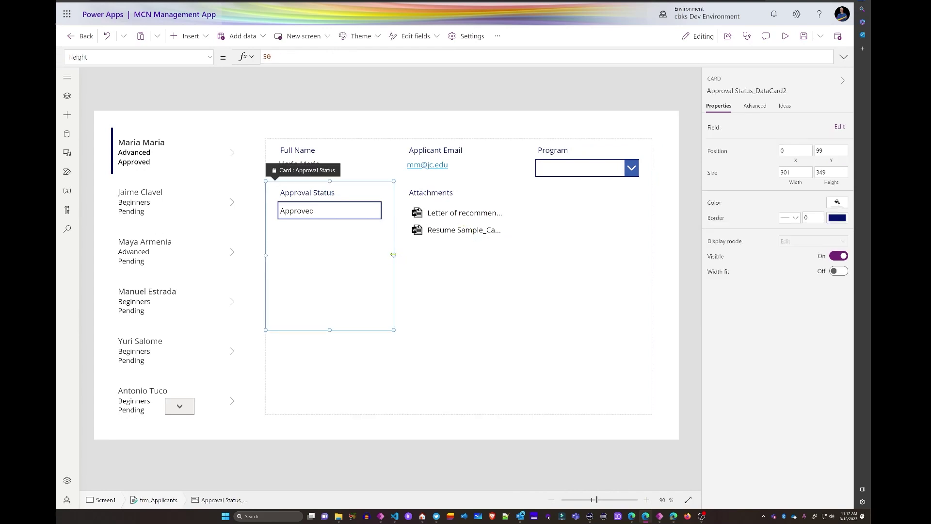
drag(445, 254, 610, 249)
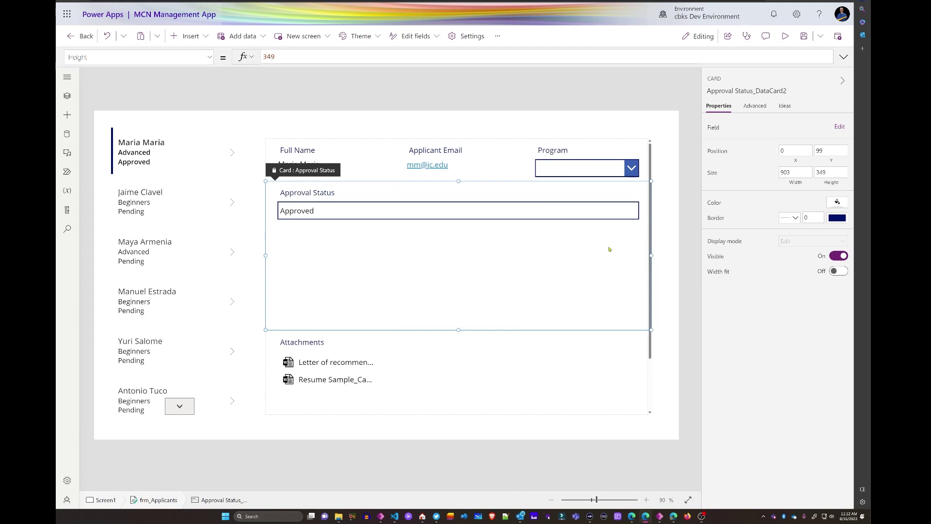
drag(459, 330, 466, 240)
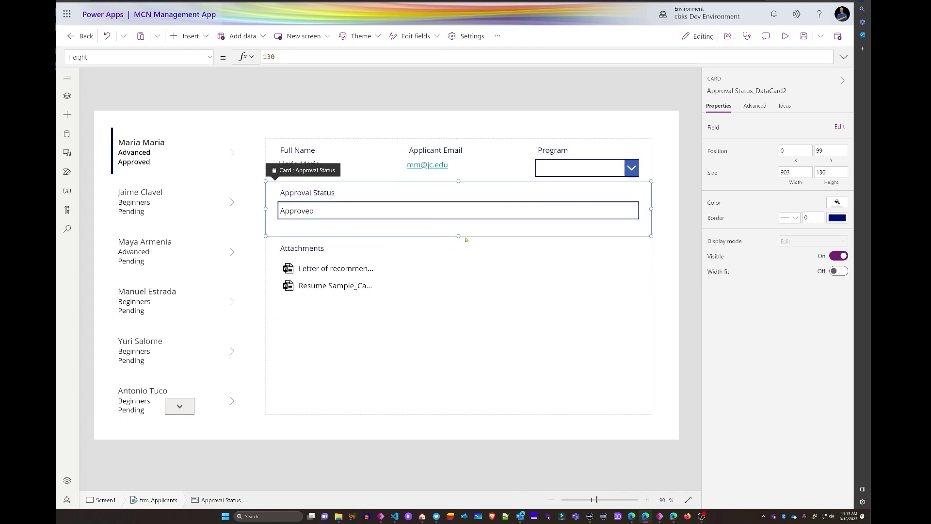
- Shorten the applicants form to a height of 478 and resize the Attachments card to 602 wide by 187 high
click(435, 320)
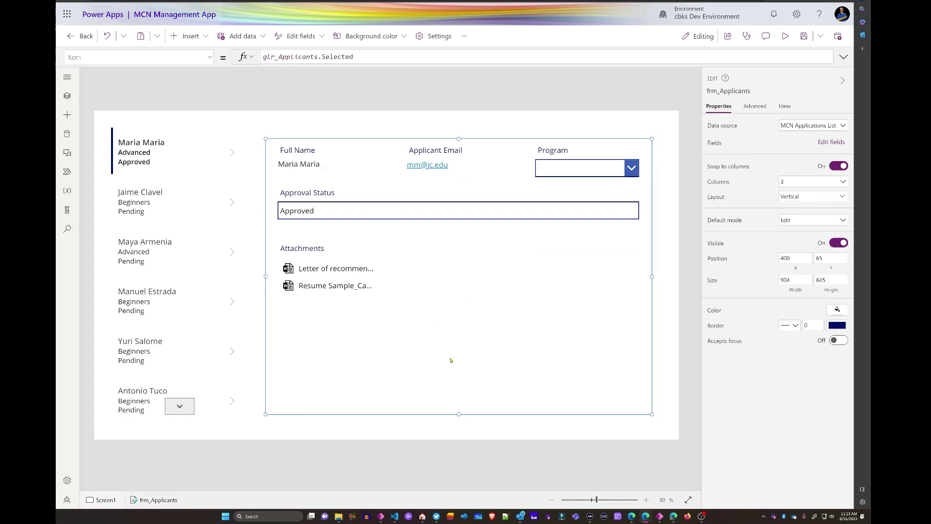
drag(459, 413, 451, 344)
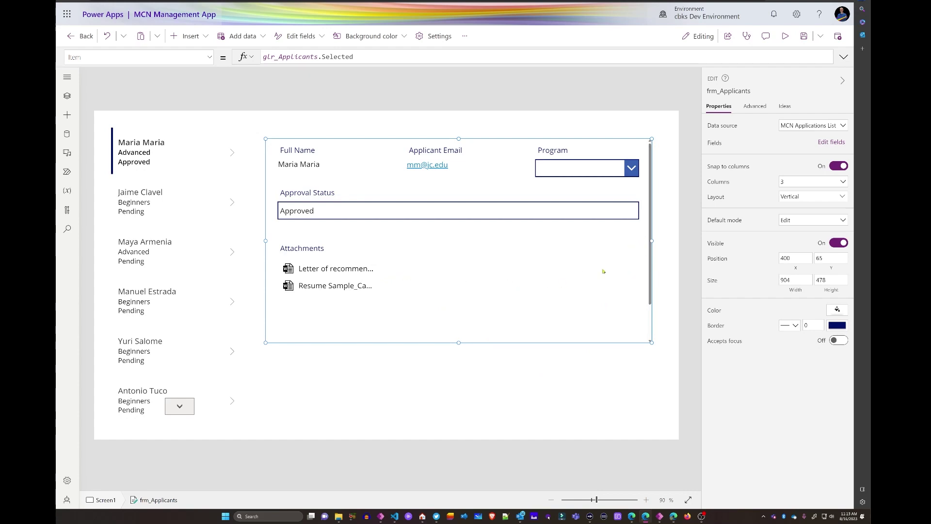
click(390, 269)
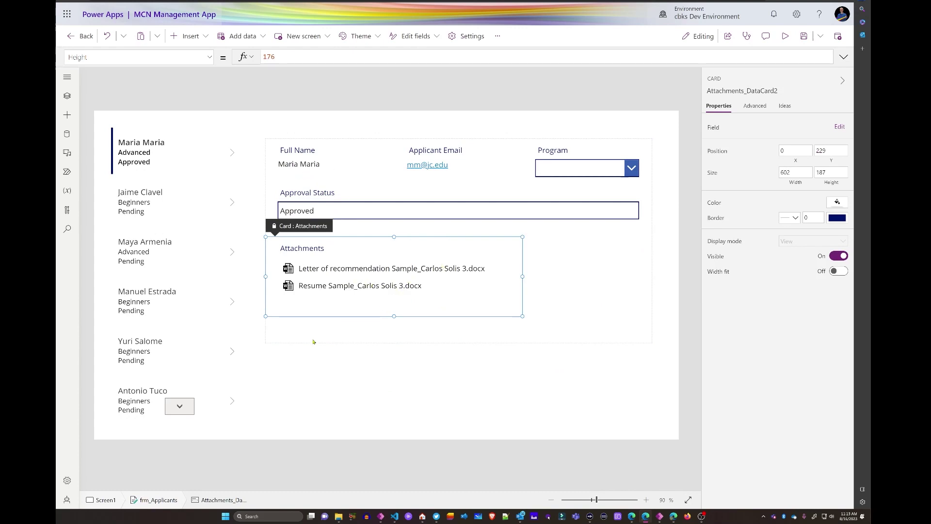
click(378, 373)
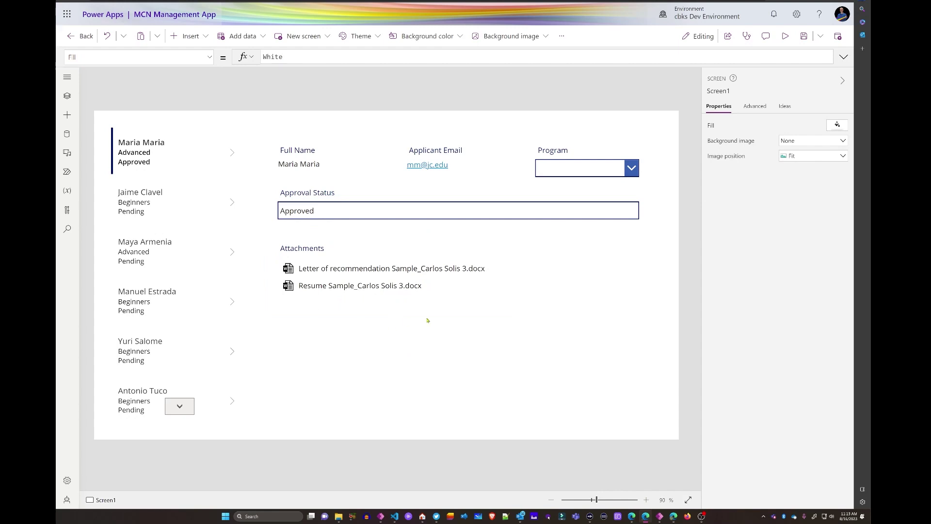
- Rename the dropdown control inside the form's Program card to dd_Program
click(602, 168)
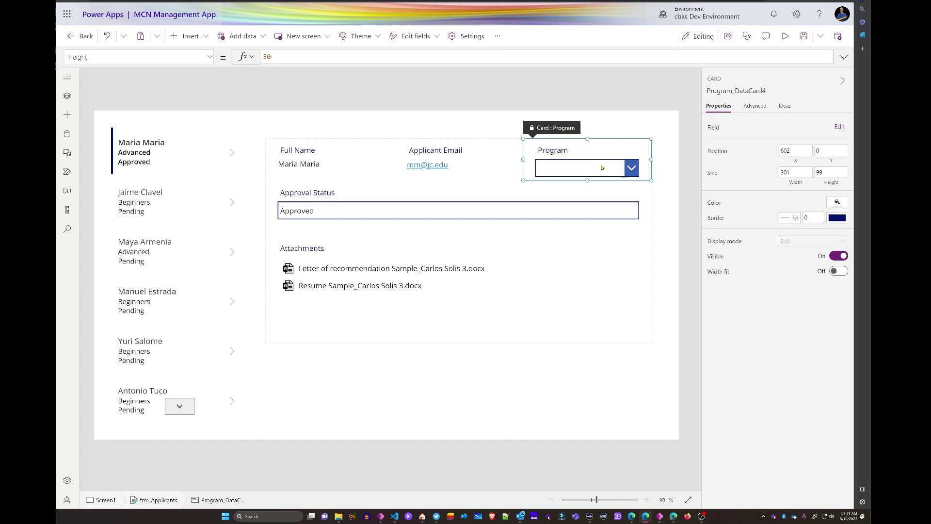
click(543, 171)
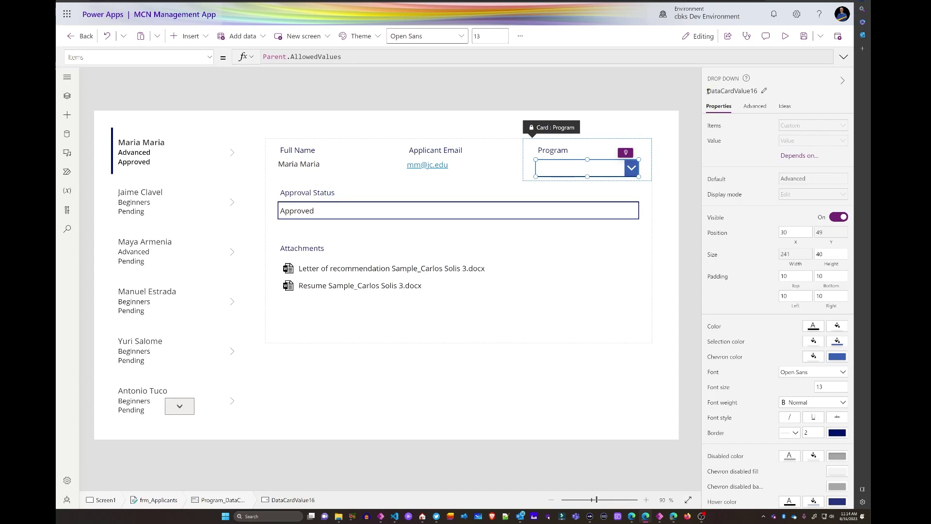
click(758, 91)
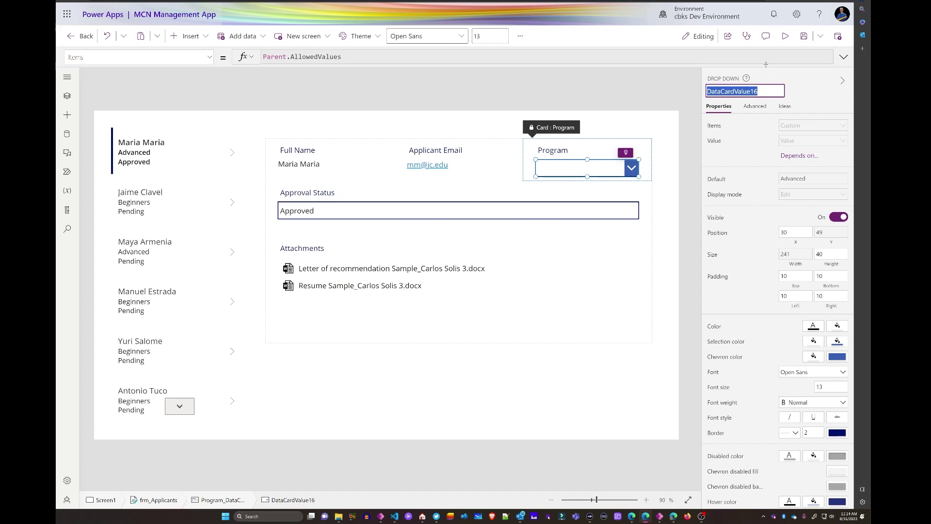
text(dd)
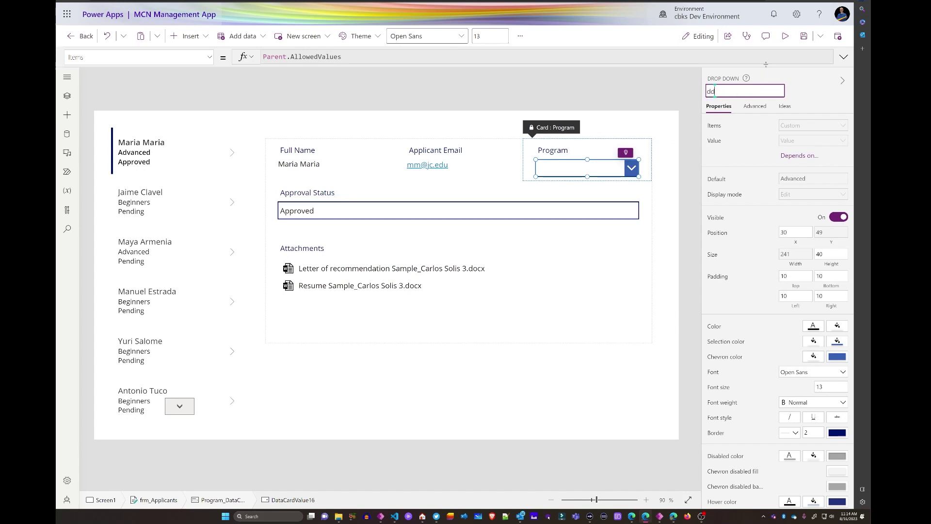
text(_Program)
key(Return)
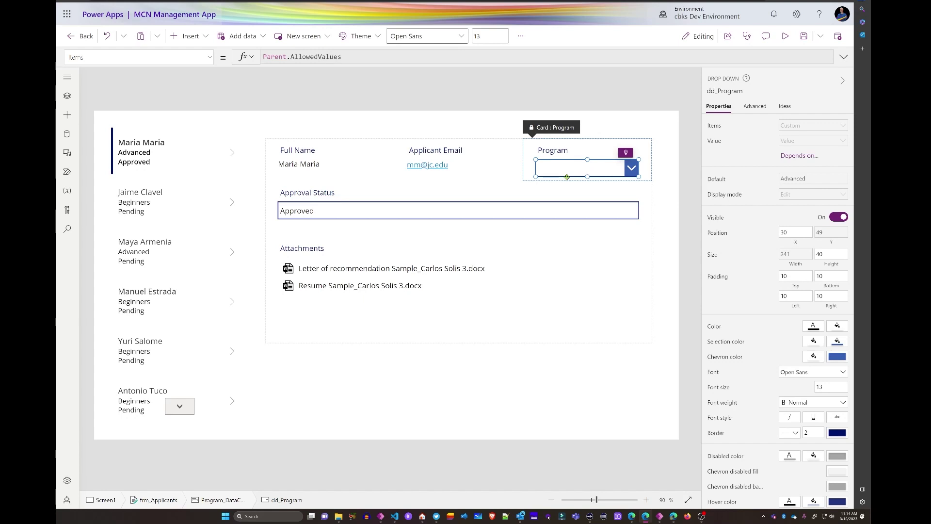
- Unlock the Program card, set the dropdown's Items to ["Beginers","Advanced"], and check its Default formula
right_click(596, 143)
click(614, 150)
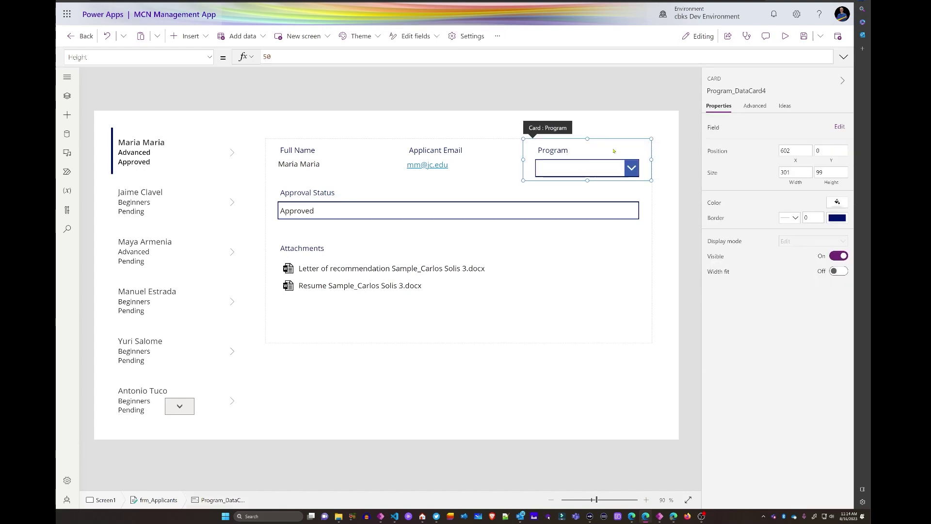
click(582, 168)
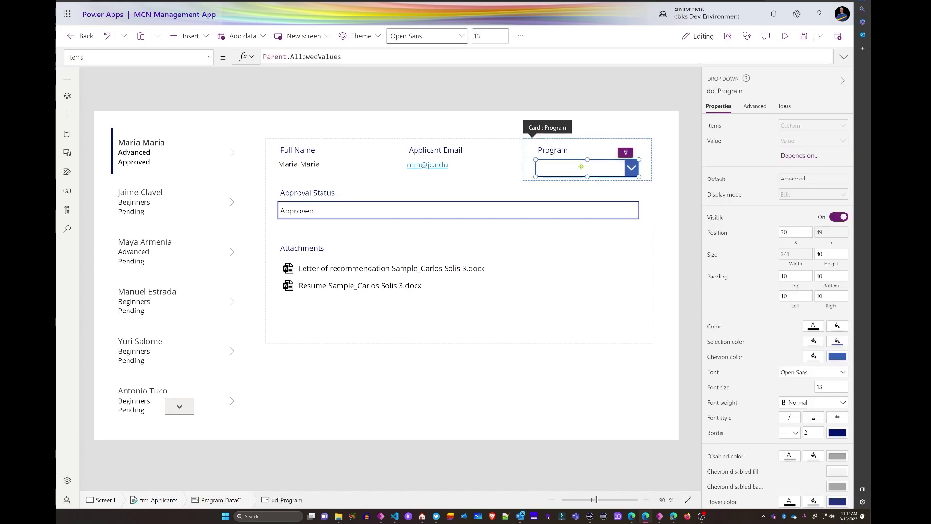
click(376, 58)
key(ctrl+a)
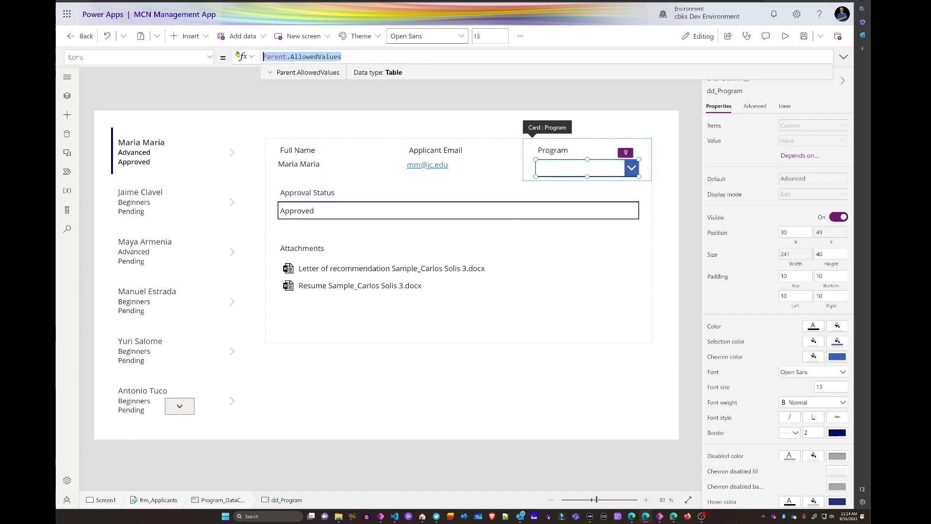
text([])
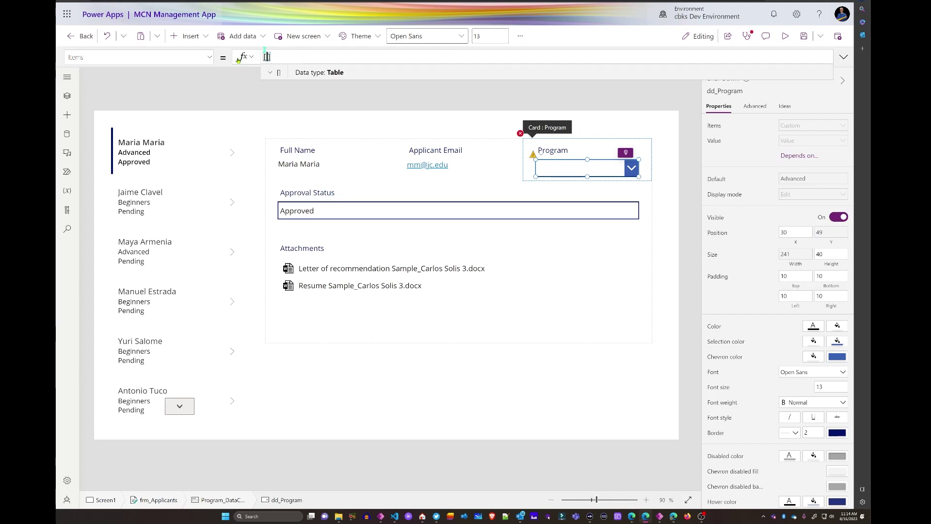
text("Beginers)
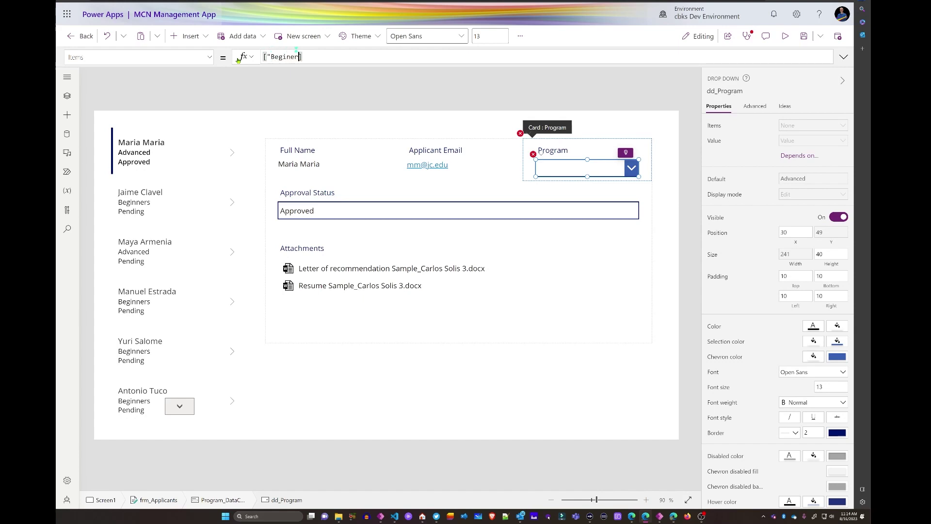
text(","Advanced")
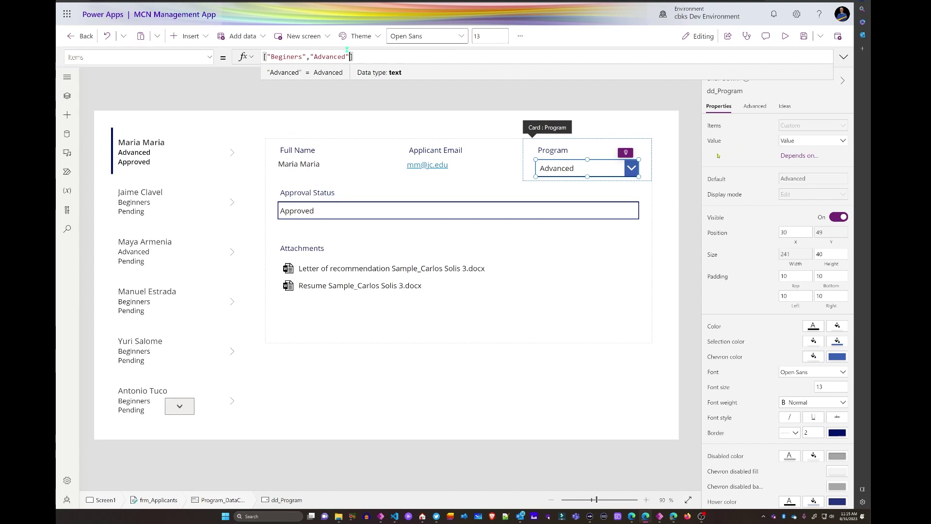
click(718, 180)
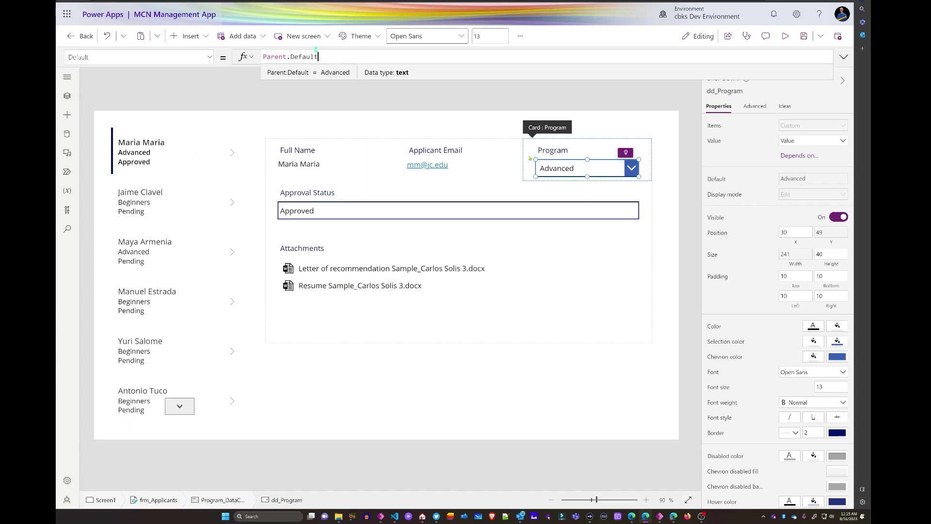
click(382, 100)
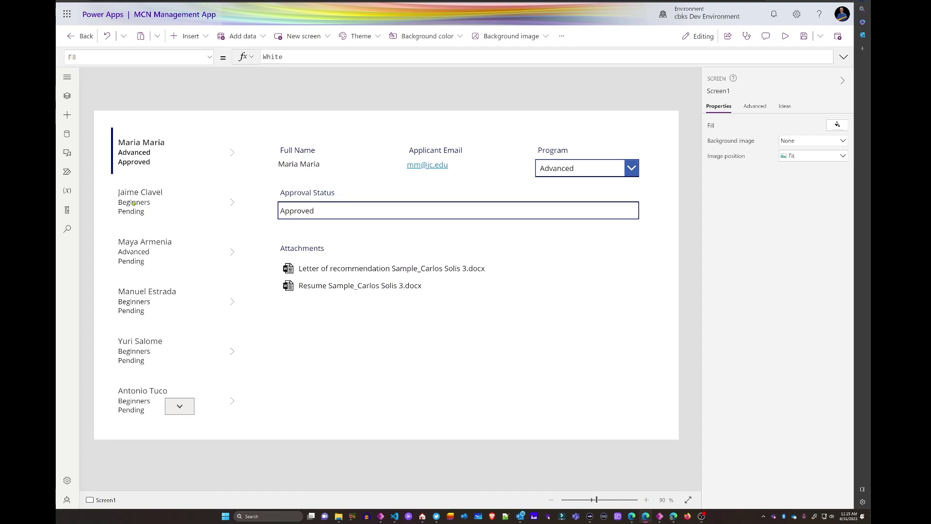
- Set the Program dropdown's OnChange formula to Patch('MCN Applications List',ThisItem,{Program:dd_Program.Selected.Value})
click(606, 168)
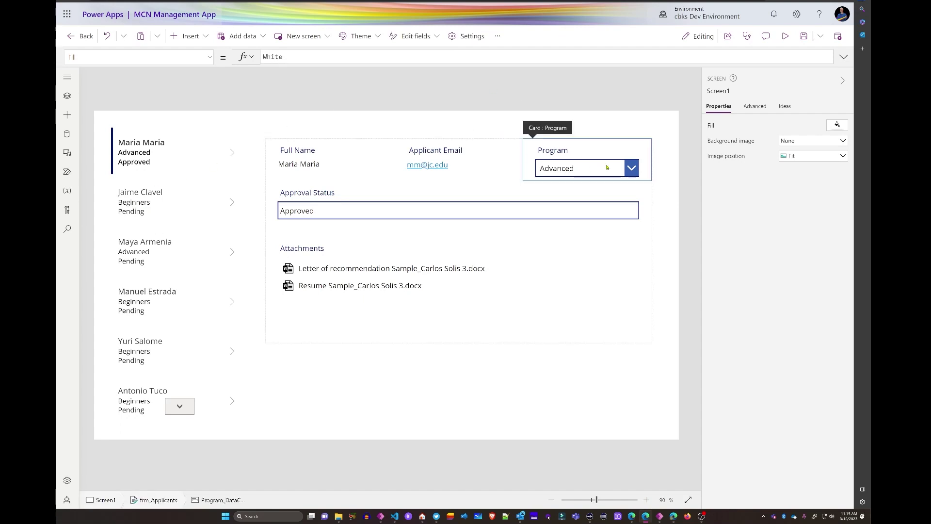
click(606, 166)
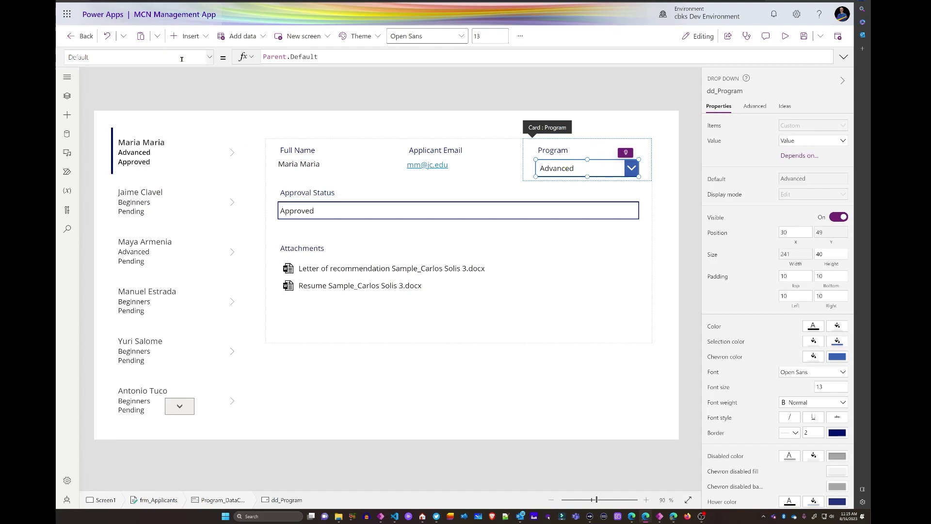
click(205, 57)
click(144, 185)
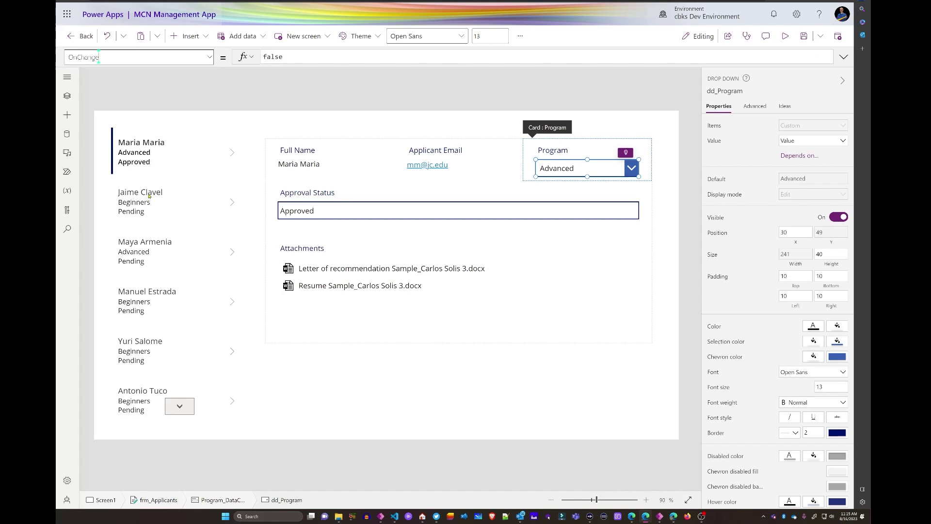
key(alt+Tab)
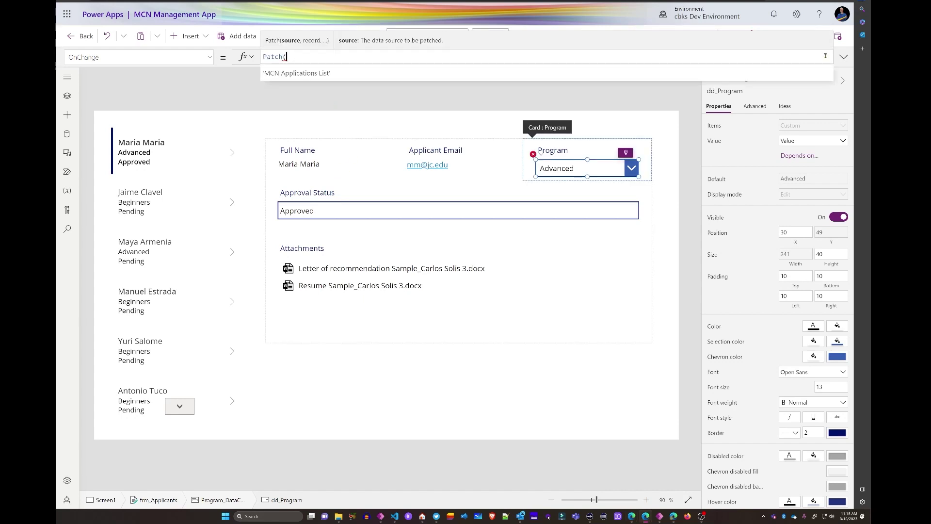
click(321, 74)
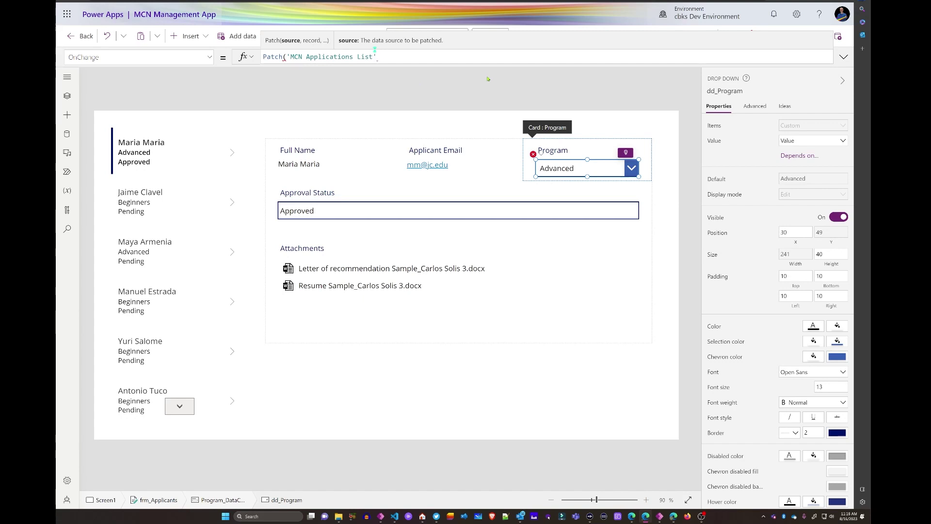
text(,T)
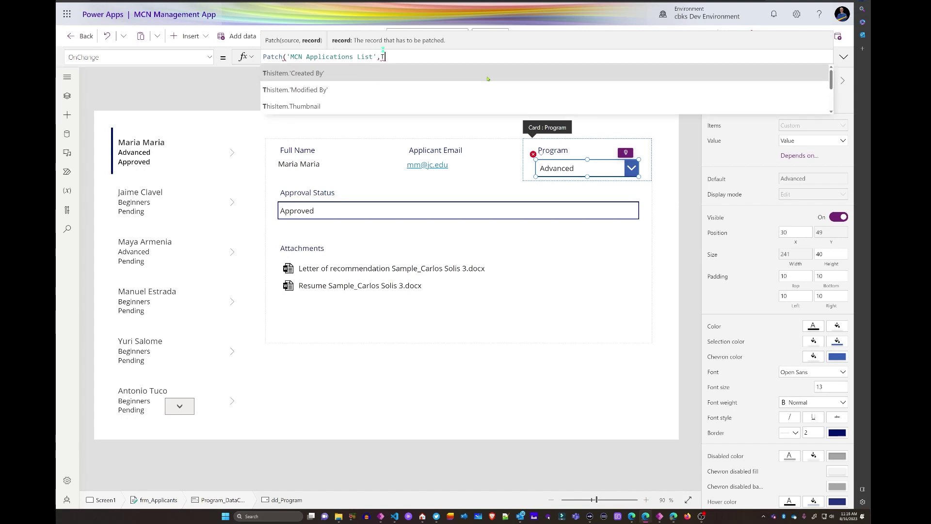
text(hisItem,)
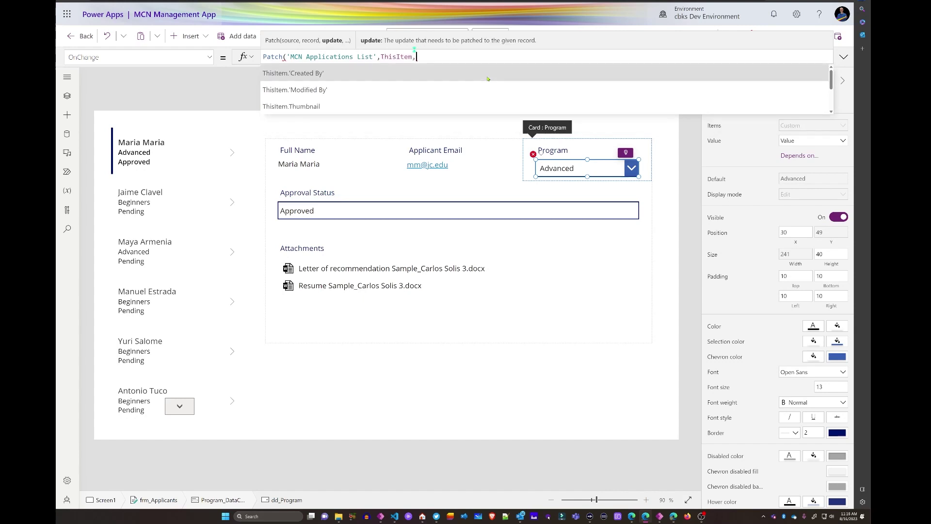
text({Program:)
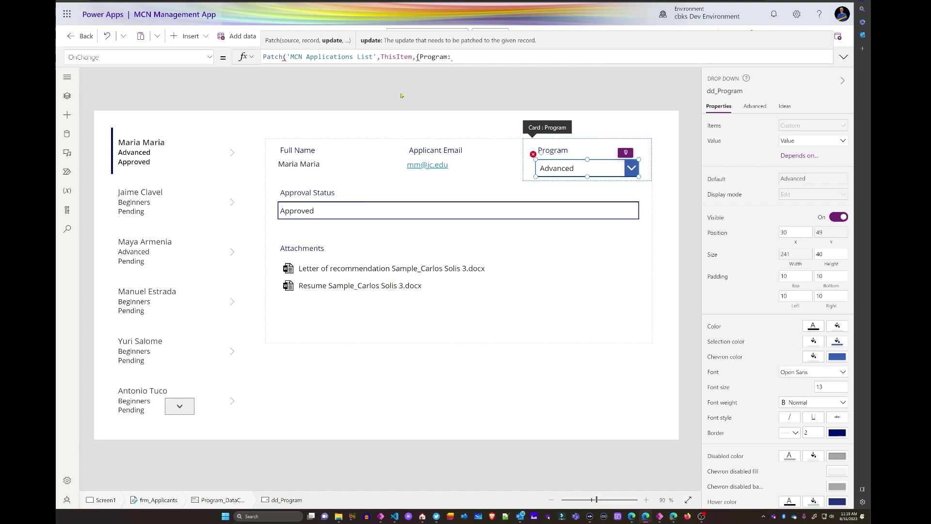
text(DD)
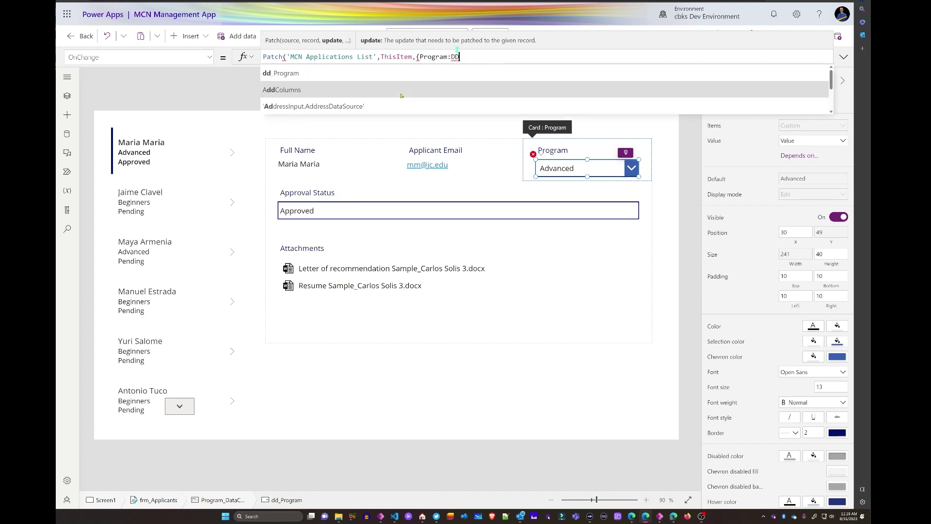
click(489, 73)
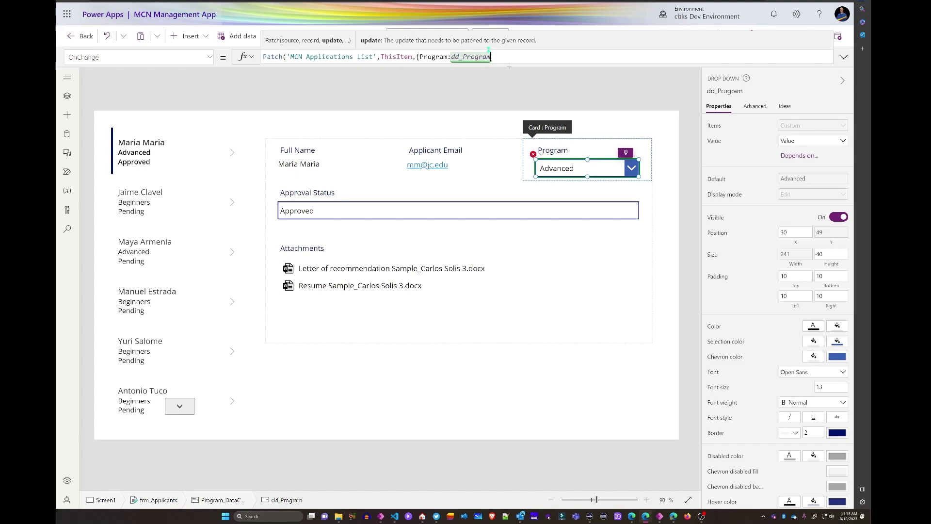
text(.Selected.Value}))
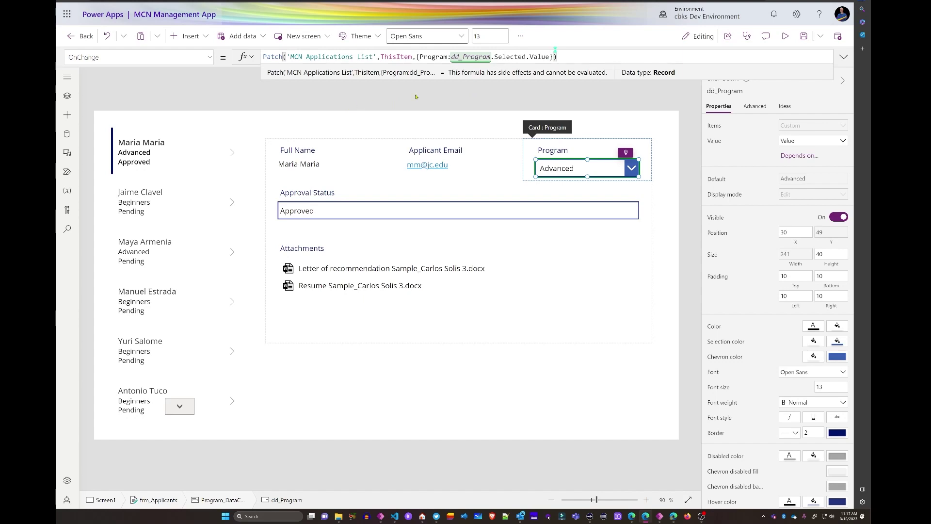
- Preview the app, select the second applicant to check the Program dropdown, and return to editing
click(786, 37)
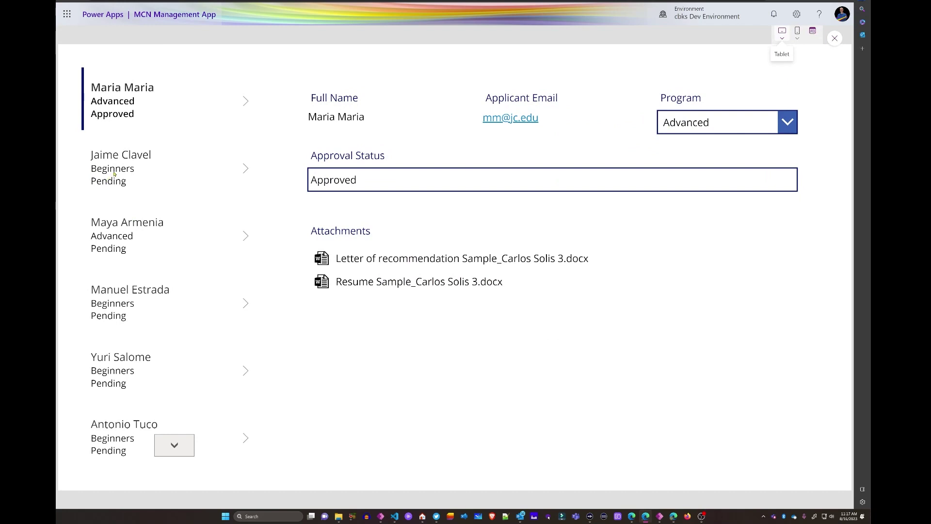
click(168, 166)
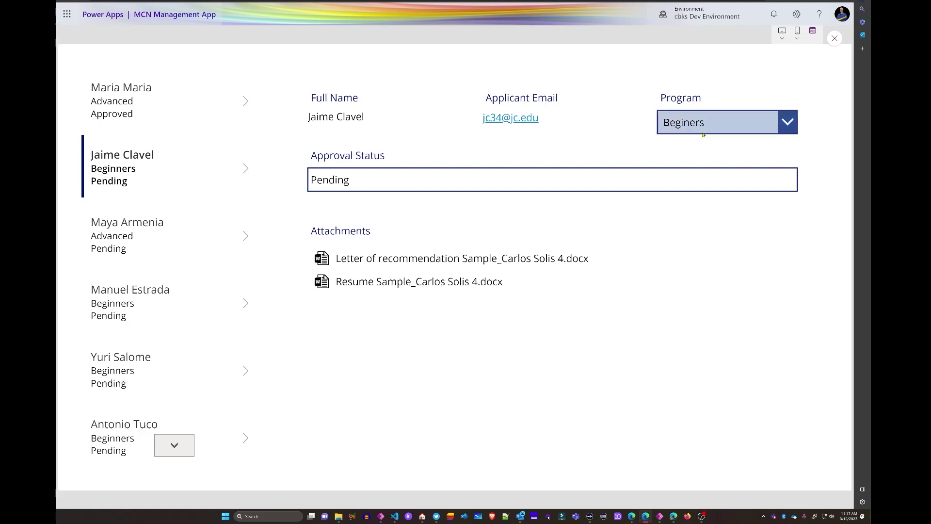
click(835, 39)
- Correct the spelling of the first option in the Program dropdown's Items formula to "Beginners"
click(588, 168)
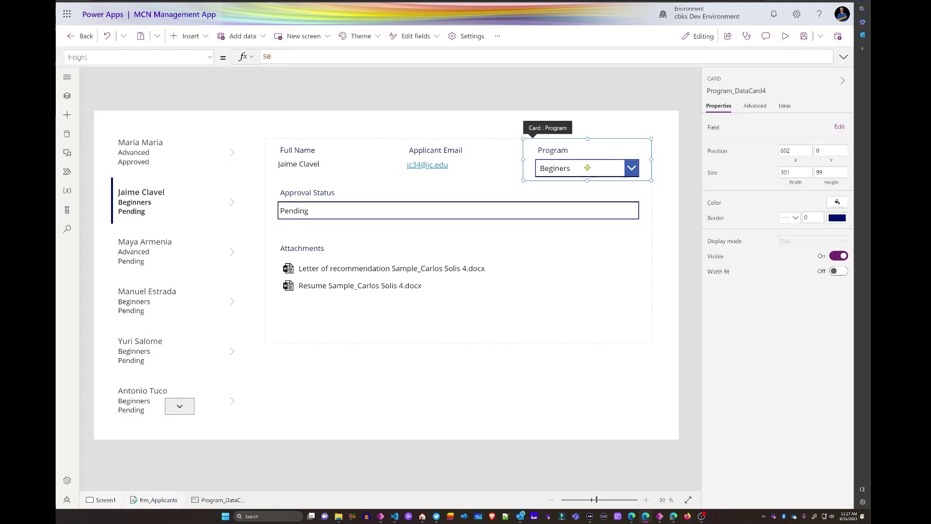
click(587, 168)
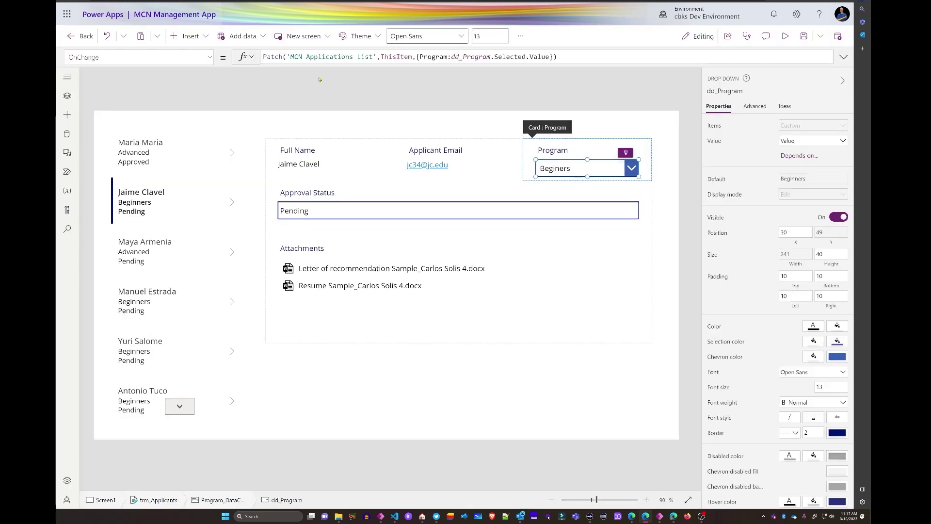
click(714, 125)
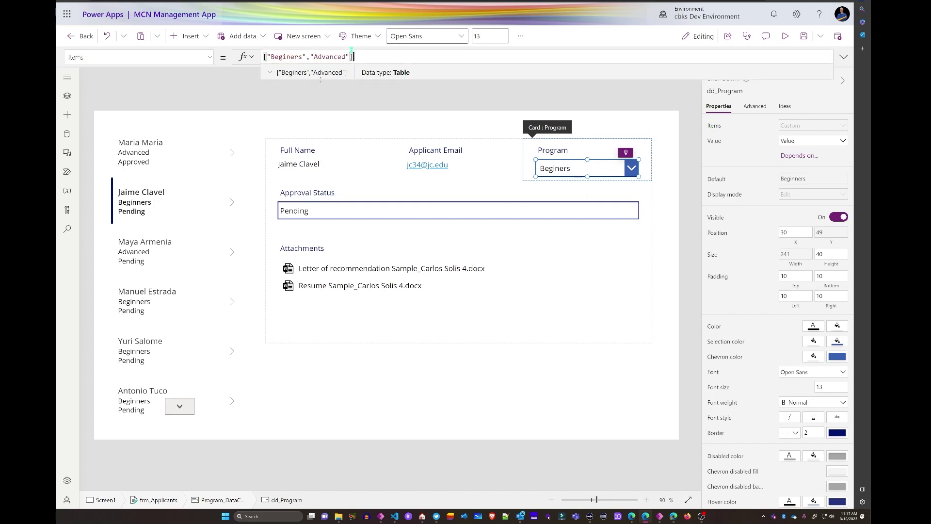
click(341, 91)
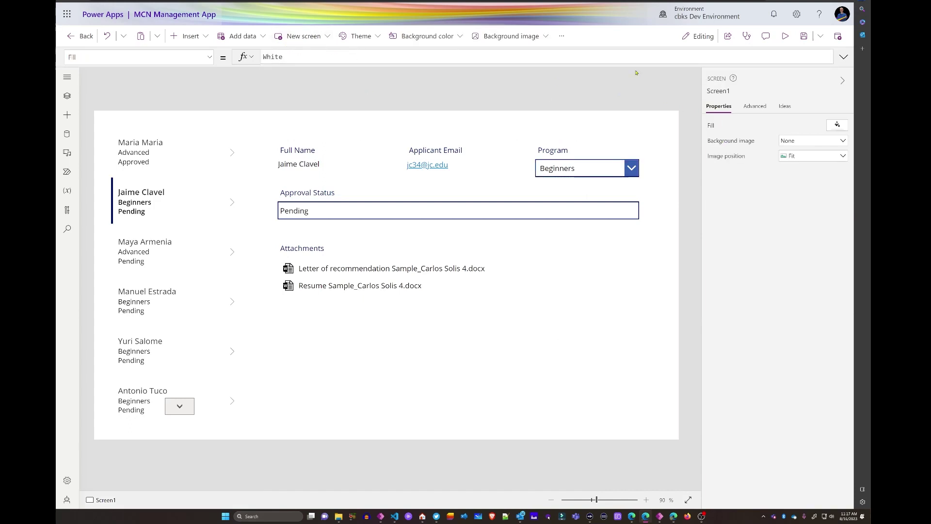
- Preview the app, check the fourth applicant's details, and change the second applicant's Program to Advanced
click(785, 36)
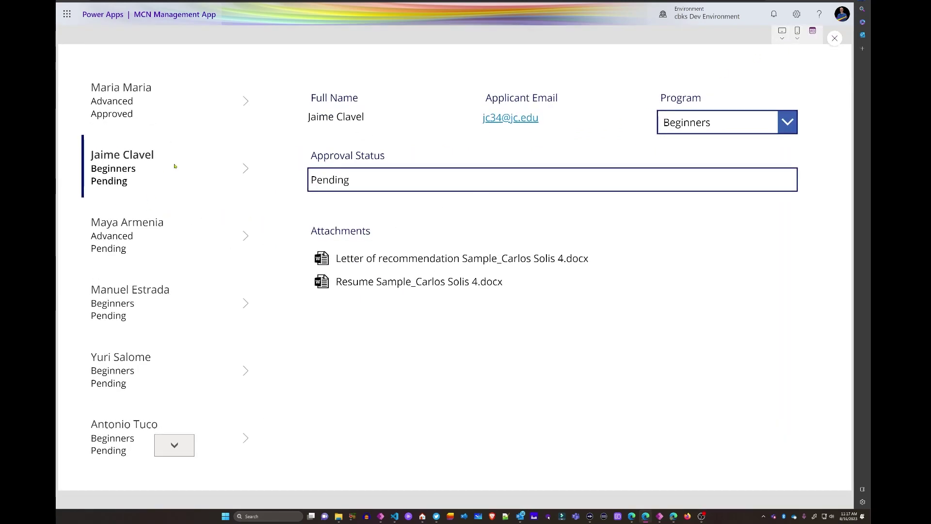
click(144, 311)
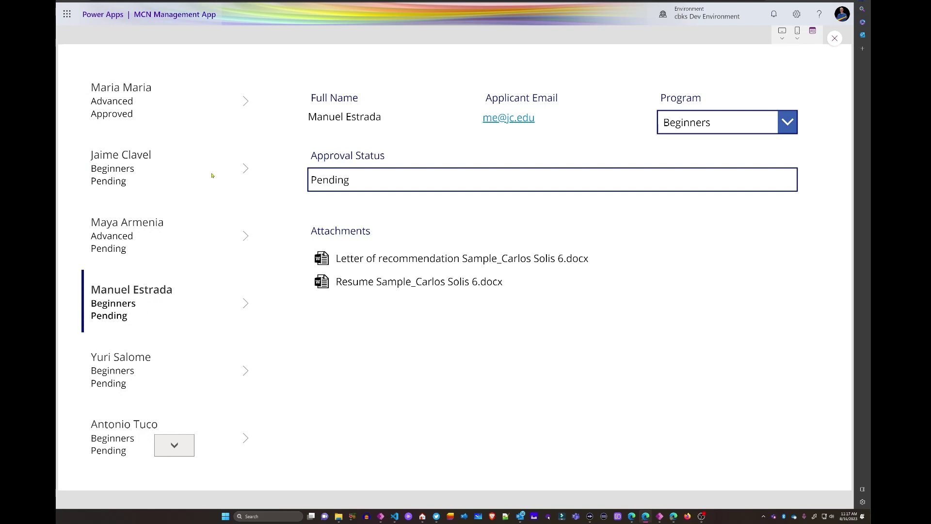
click(178, 172)
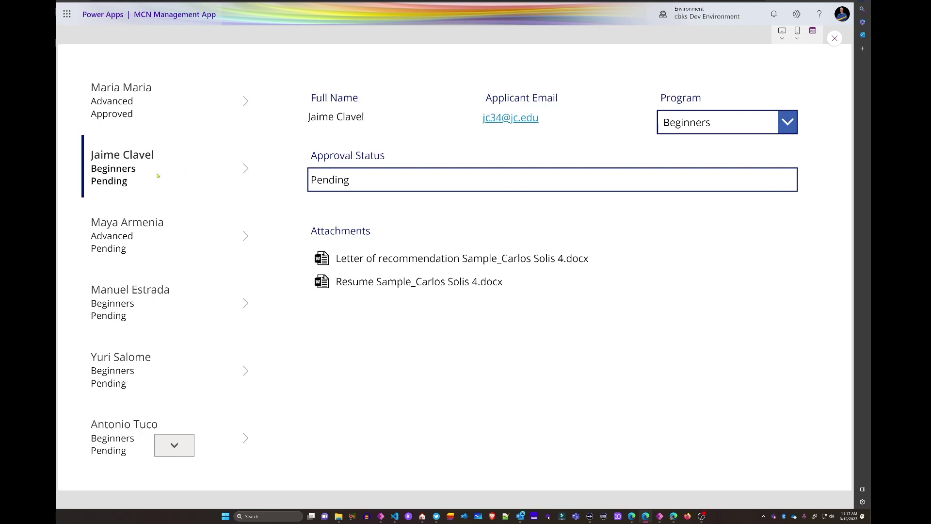
click(791, 129)
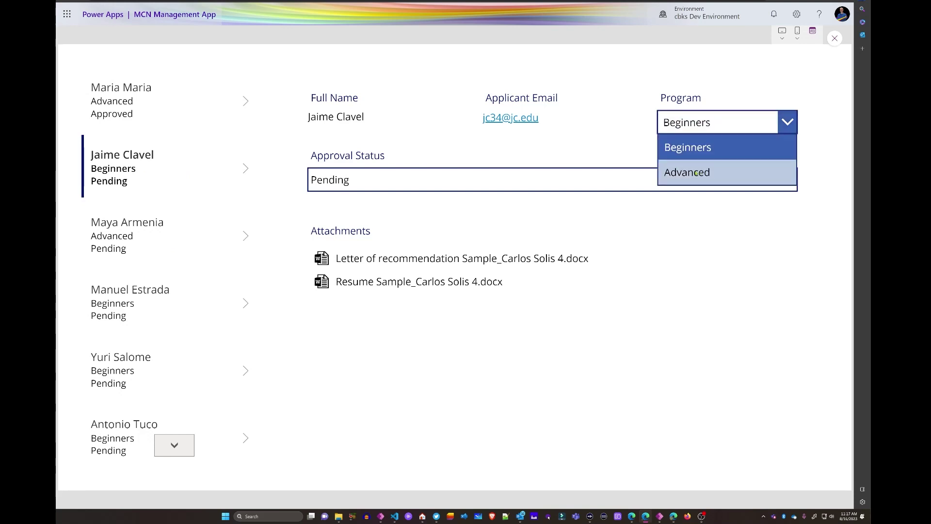
click(696, 173)
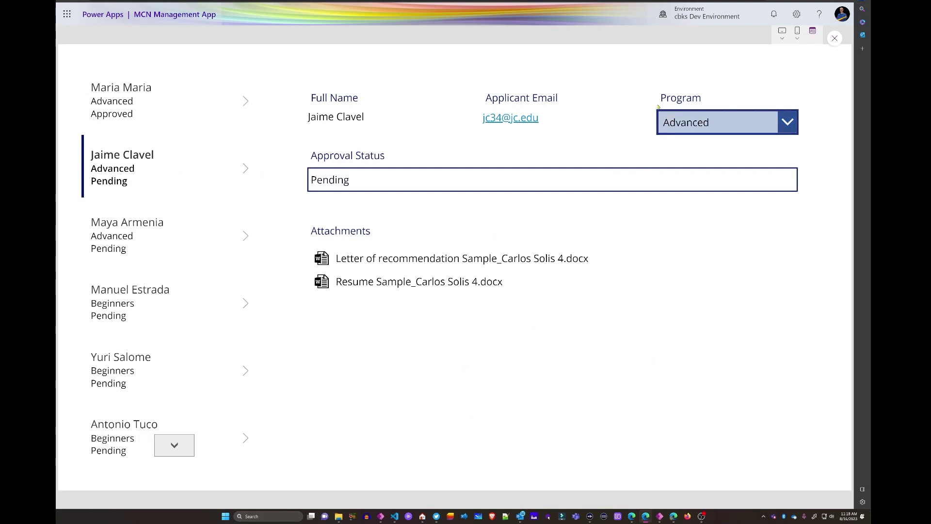
- Leave the preview, unlock the form's Approval Status card and insert a Radio control into it
click(835, 39)
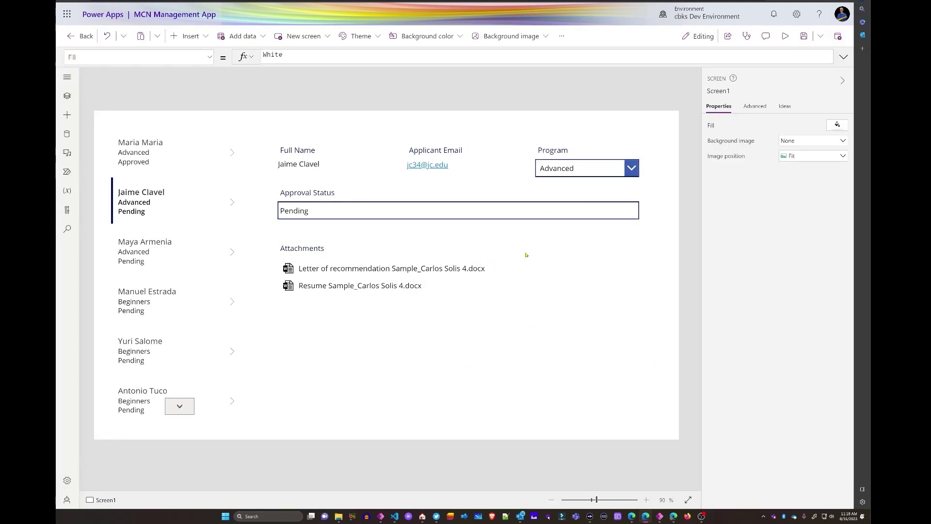
click(470, 204)
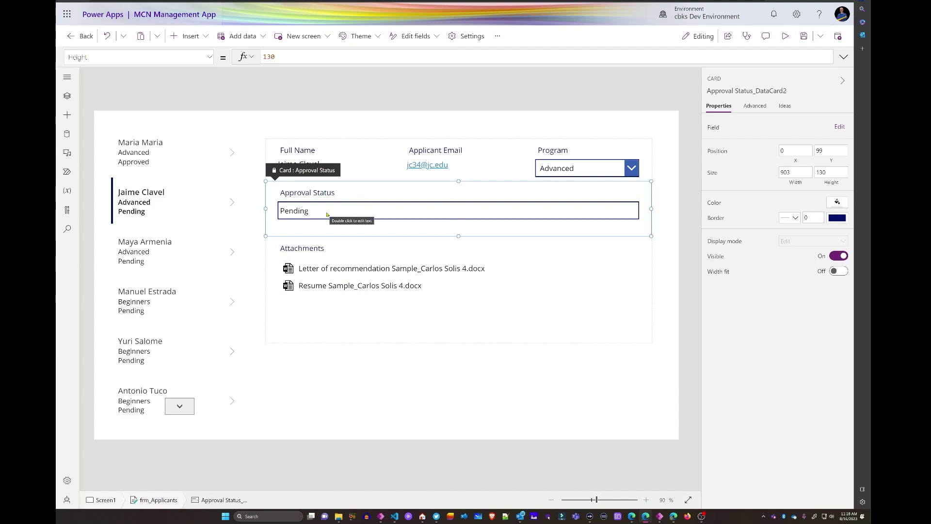
click(353, 213)
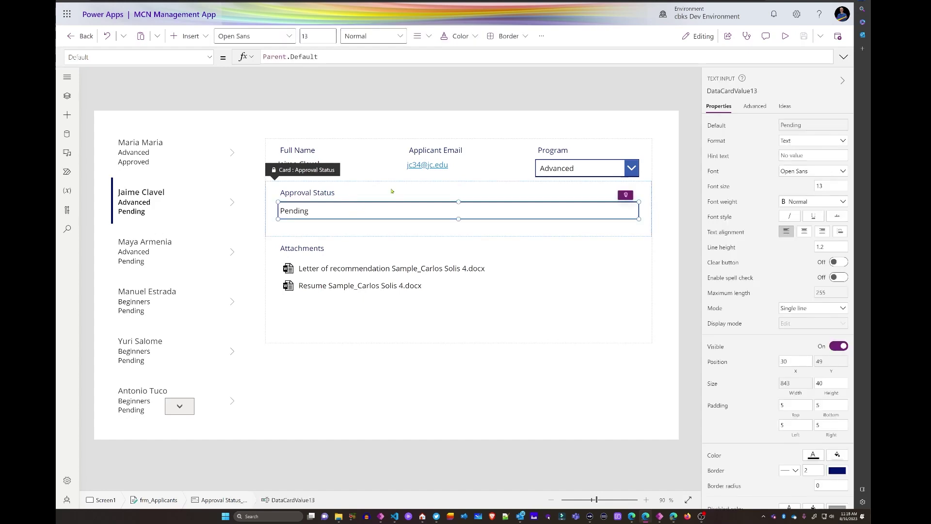
click(338, 230)
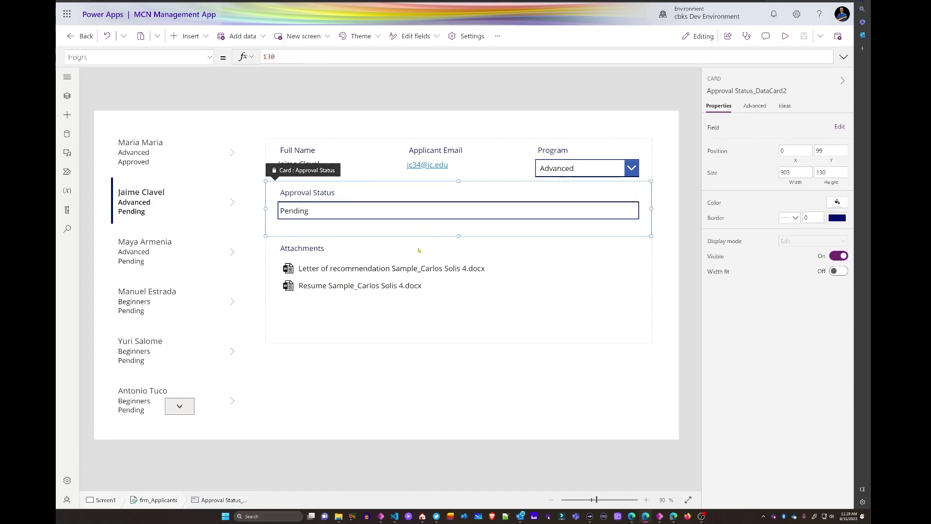
click(67, 114)
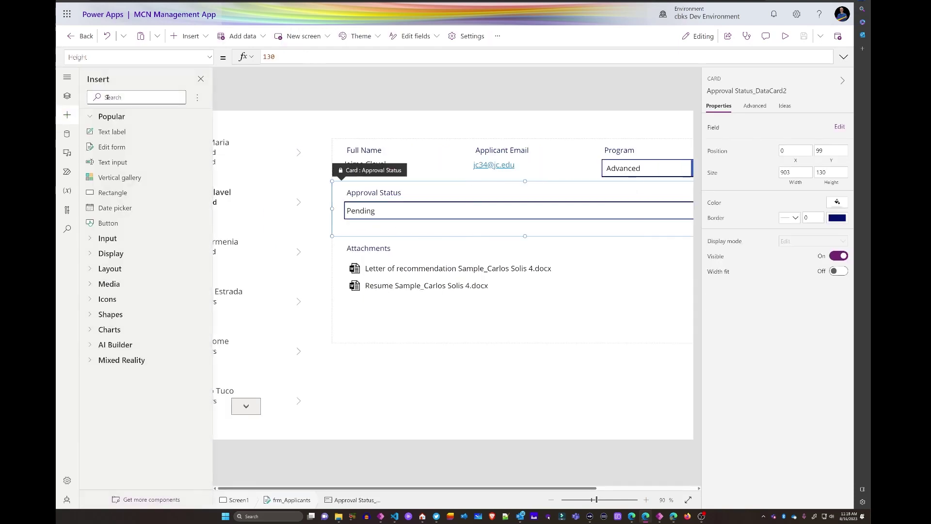
text(radio)
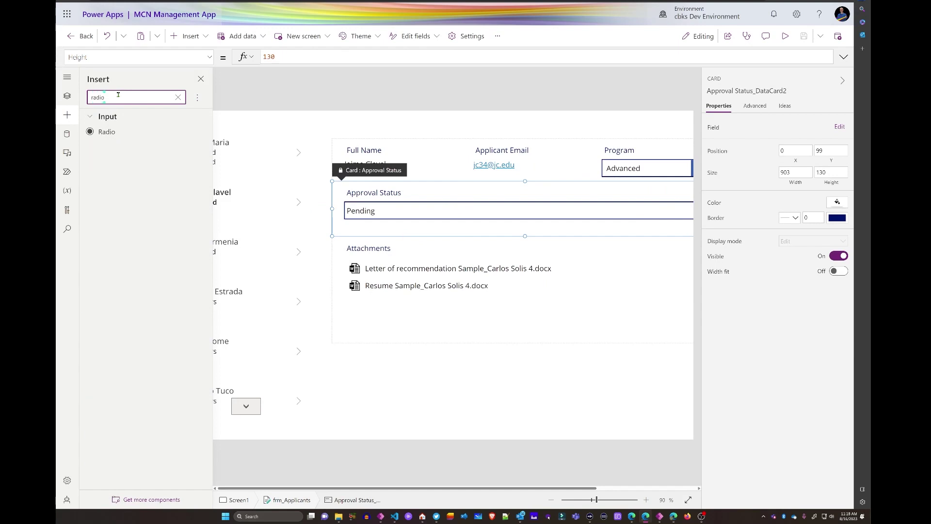
click(102, 132)
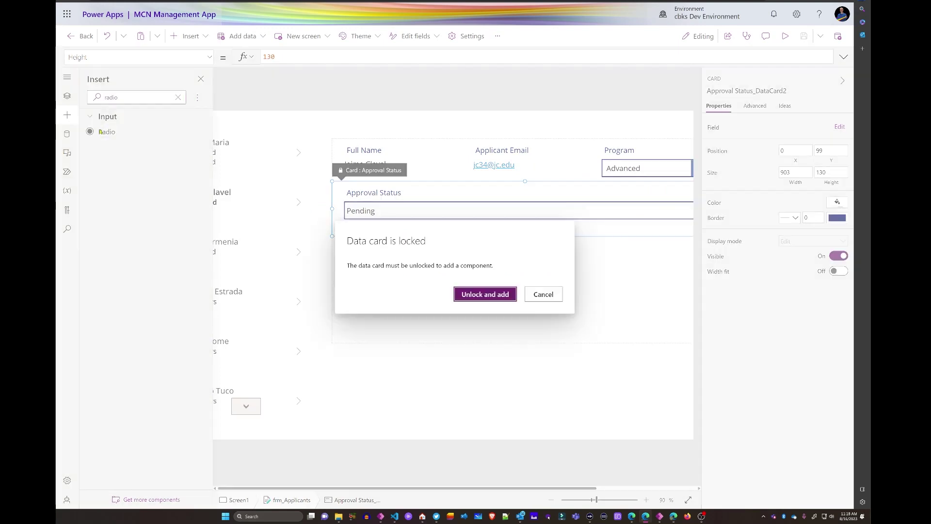
click(500, 295)
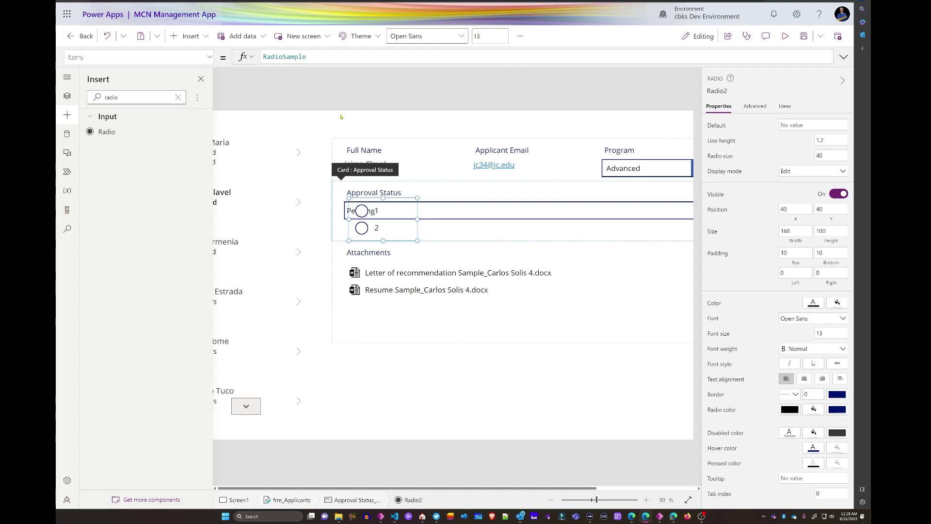
click(201, 79)
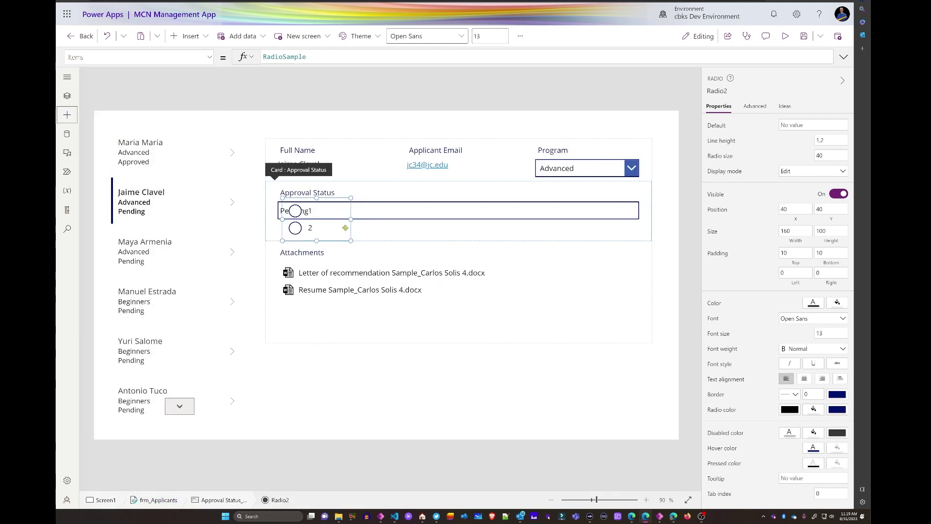
- Set the new radio control's Layout property to Horizontal and resize the control to about 487 by 59
click(210, 57)
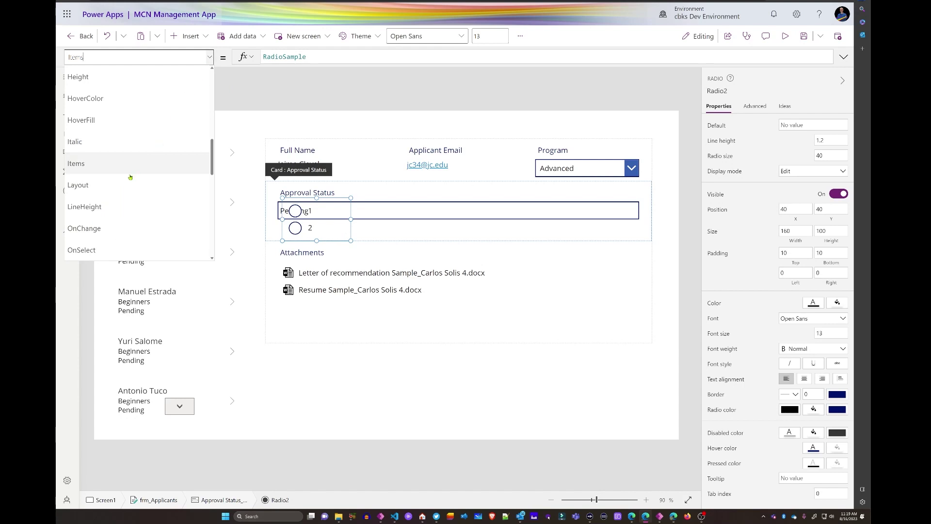
click(97, 186)
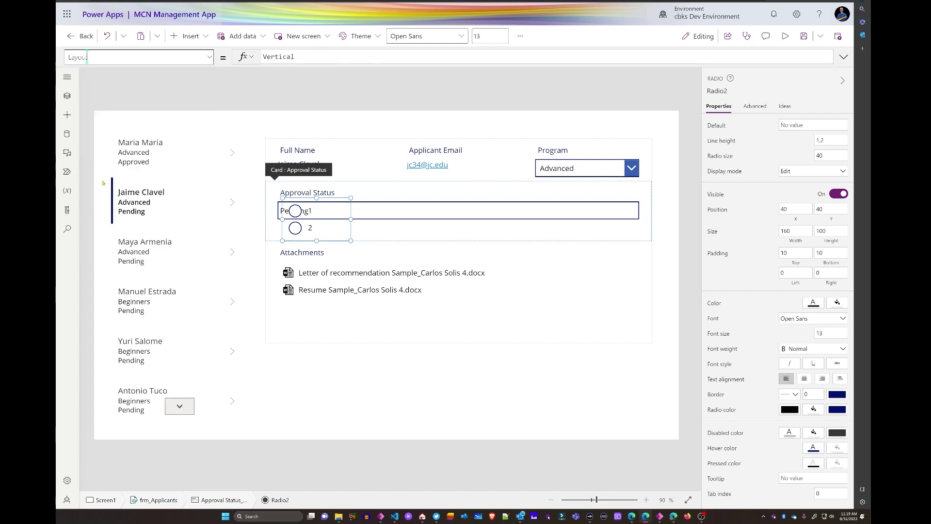
click(306, 58)
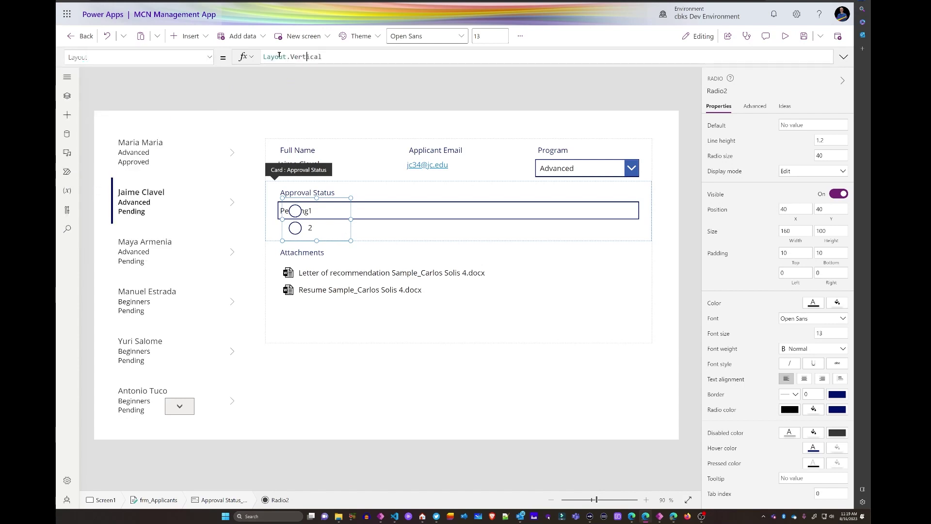
double_click(309, 58)
text(Horizontal)
click(299, 75)
drag(351, 219, 491, 219)
drag(391, 240, 391, 223)
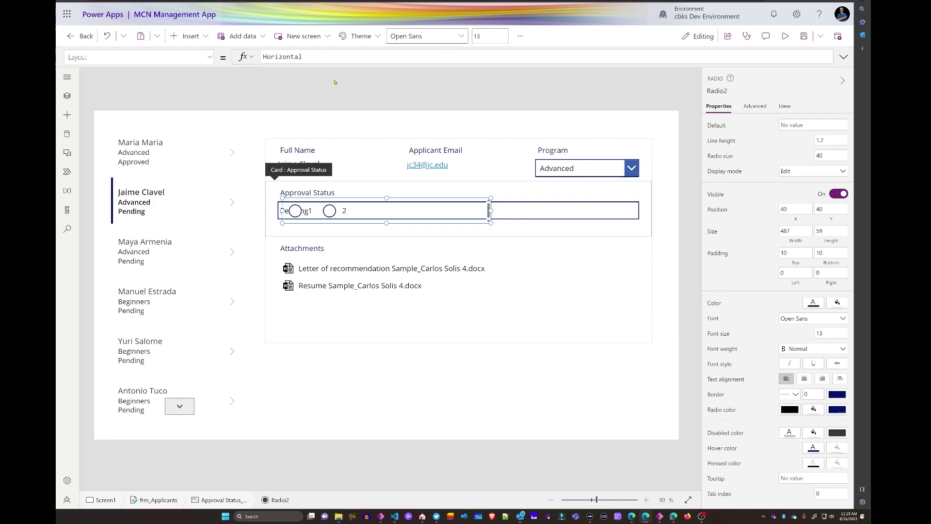
- Set the radio control's Items to ["Pending","Approved","Declined"] and move it to about X 327, Y 44 in the card
click(209, 56)
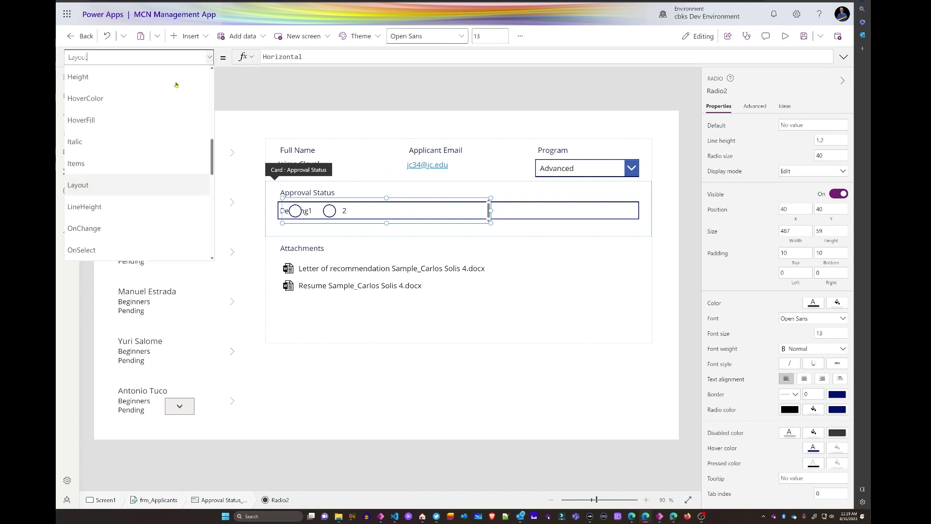
click(122, 170)
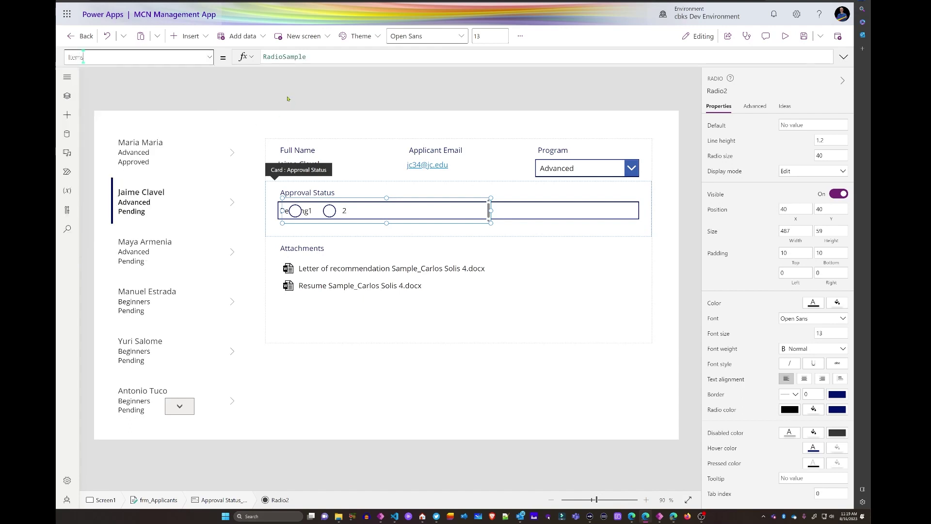
click(331, 56)
key(ctrl+a)
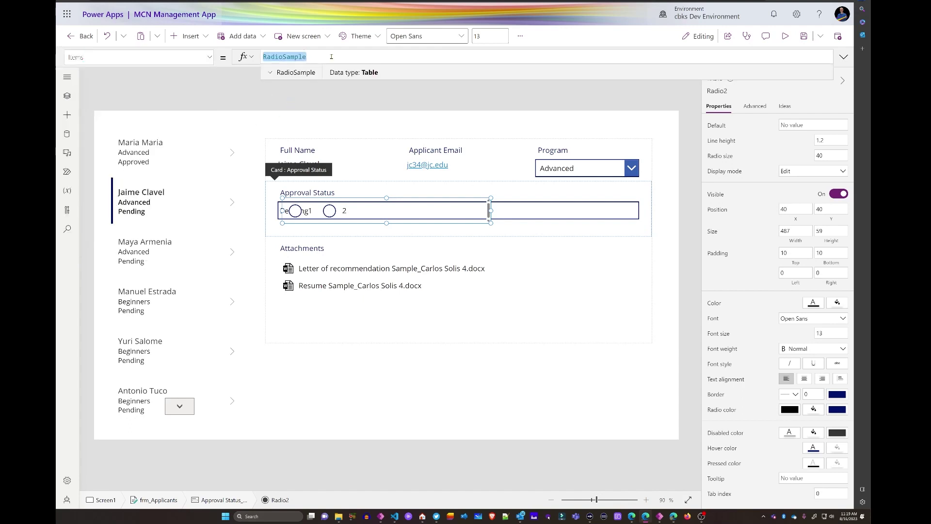
key(BackSpace)
text([])
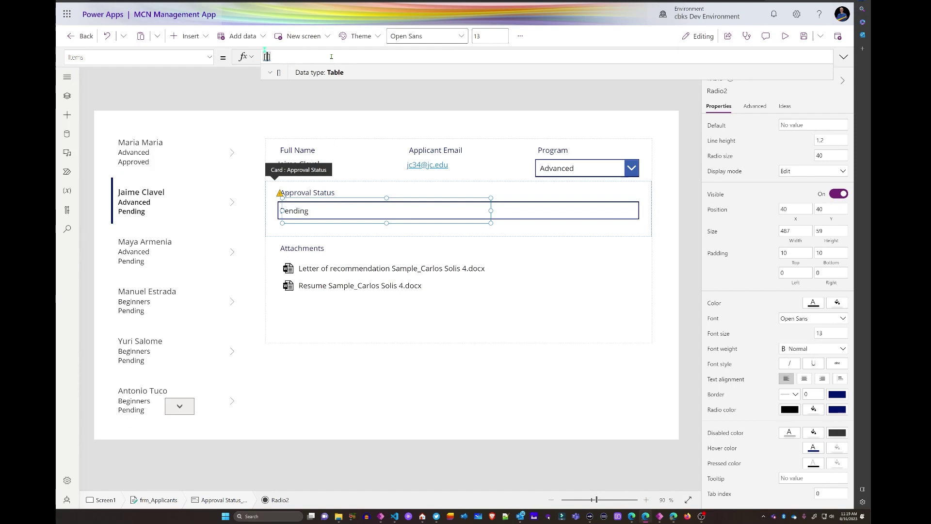
text("Pending","Approved","Declined")
drag(371, 202, 493, 200)
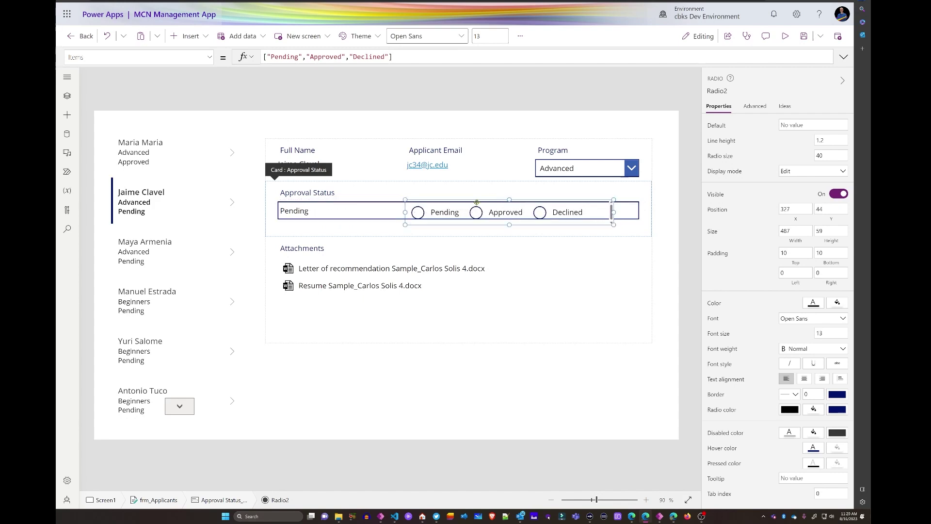
- Rename the radio control as rb_ApprovalStatus
click(718, 90)
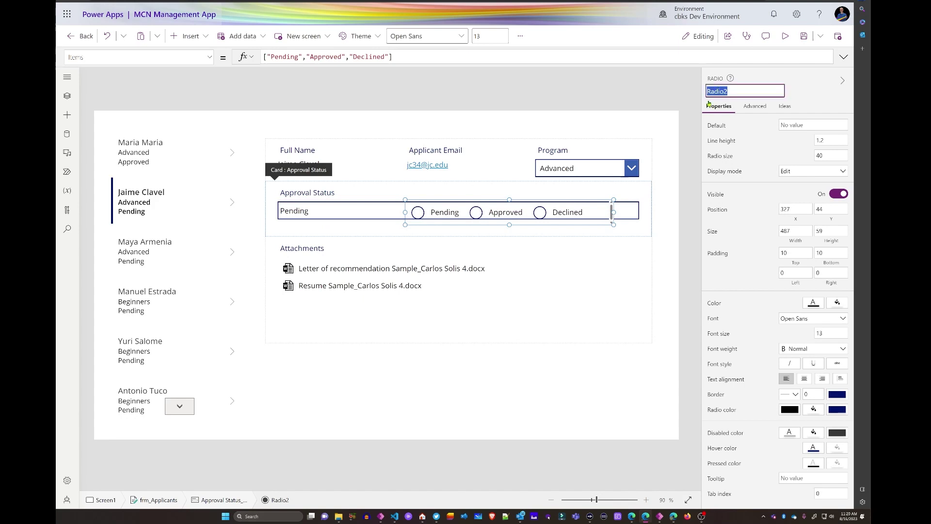
text(rb_ApprovalStatus)
key(Return)
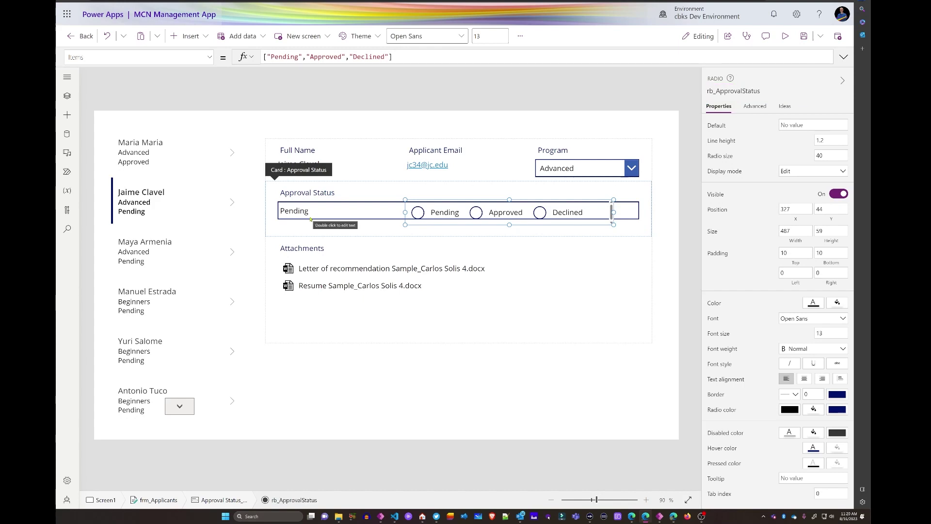
- Set the Default property of rb_ApprovalStatus to Parent.Default and enlarge the control to about 546 by 72
click(726, 127)
click(359, 57)
text(Parent)
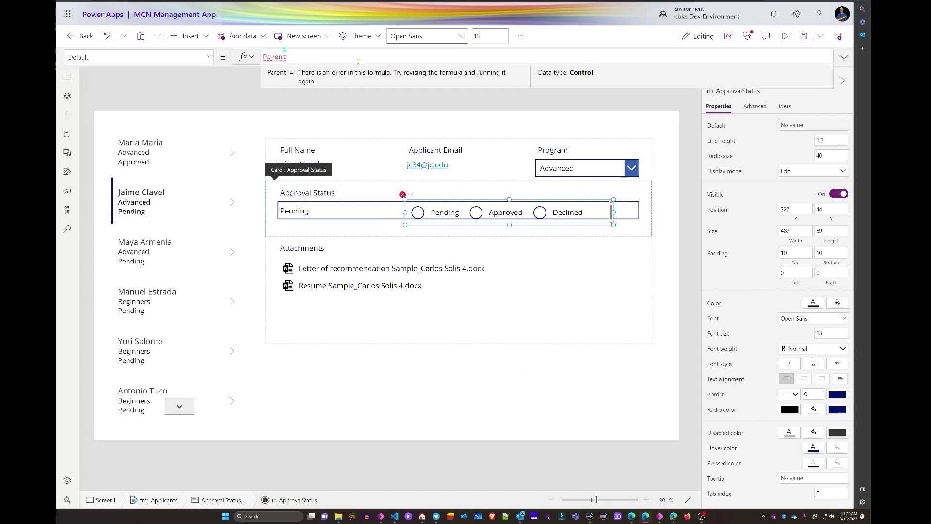
text(.)
click(285, 107)
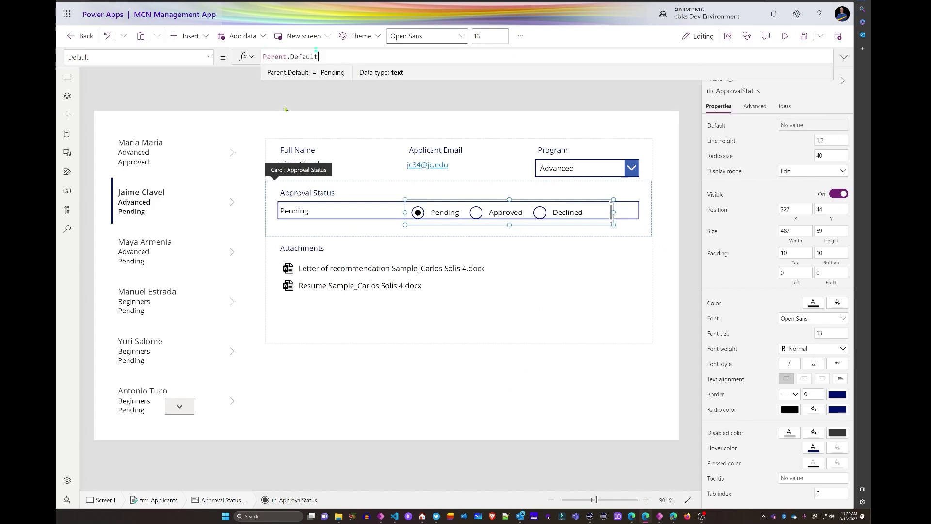
drag(613, 212, 639, 212)
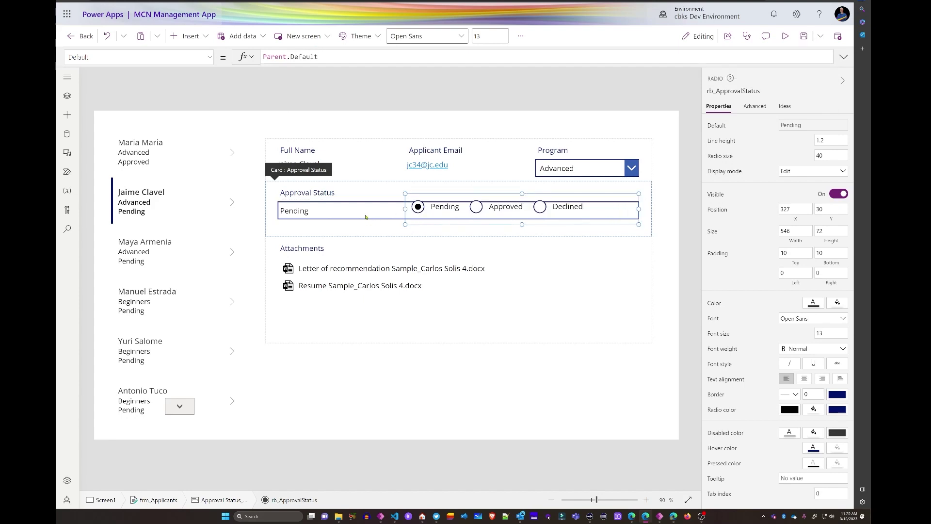
- Delete the Approval Status text input and move the radio control into its place at about X 30, Y 44
click(307, 212)
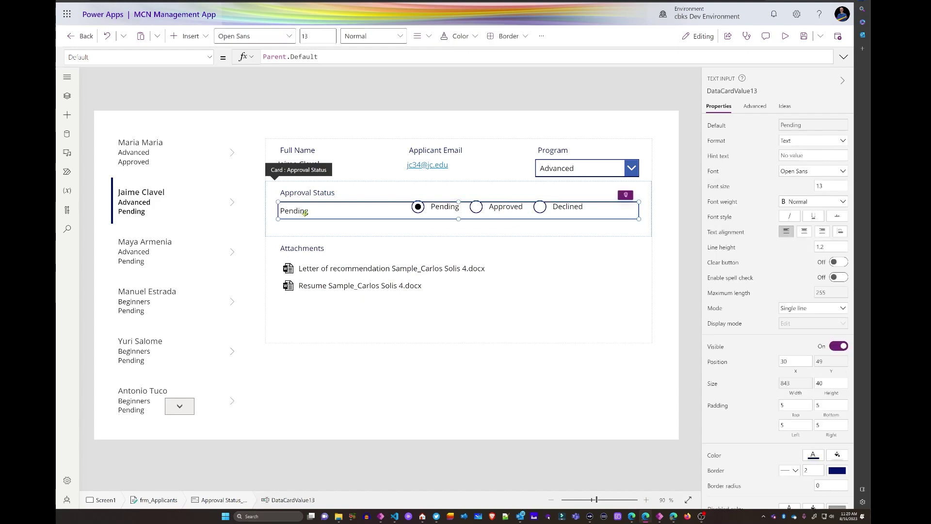
key(Delete)
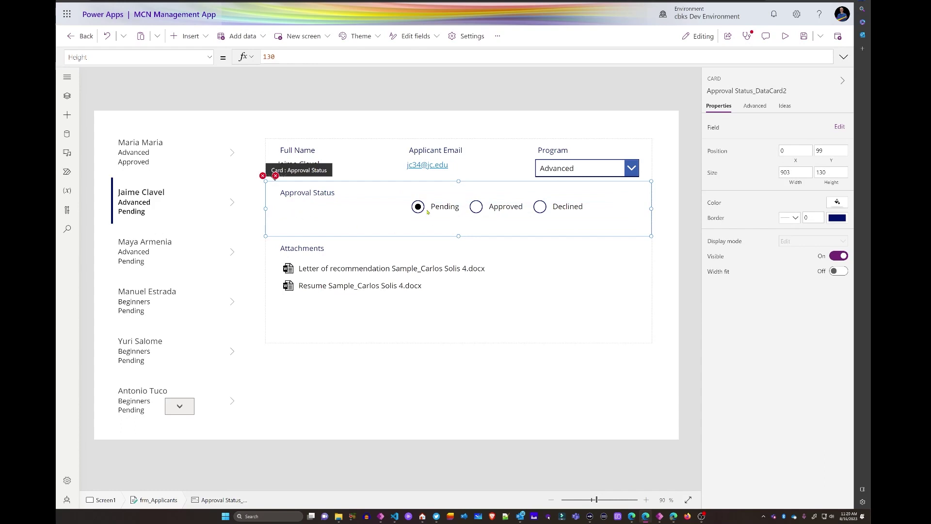
drag(428, 211, 302, 211)
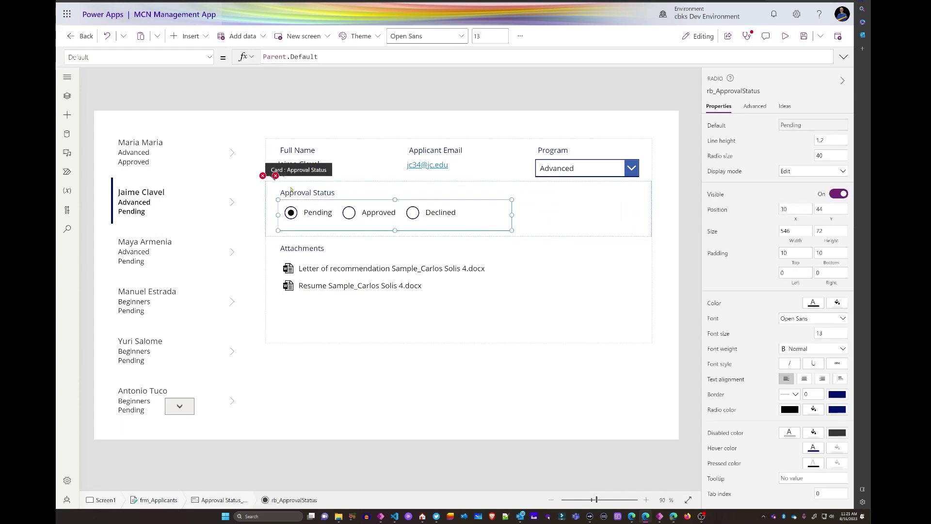
- Replace the Approval Status card's faulty Update formula with rb_ApprovalStatus.Selected.Value
mouse_move(262, 177)
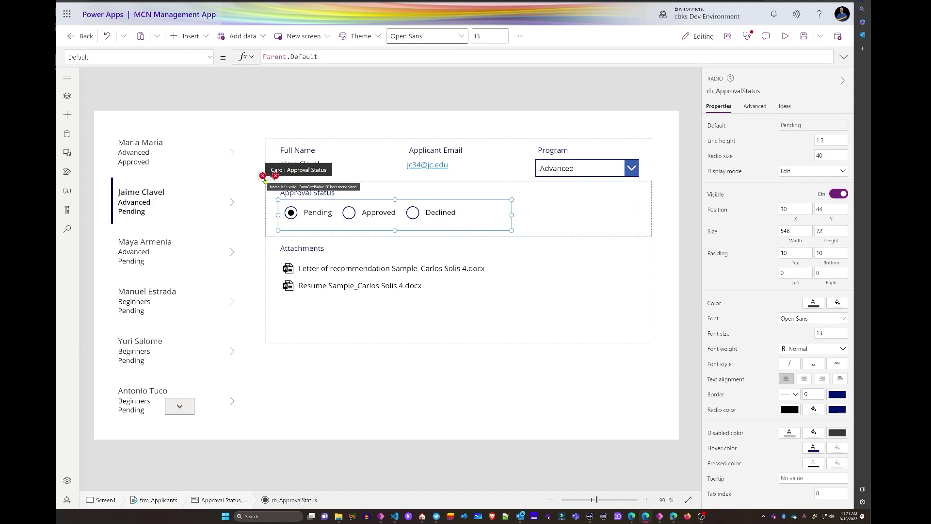
click(262, 177)
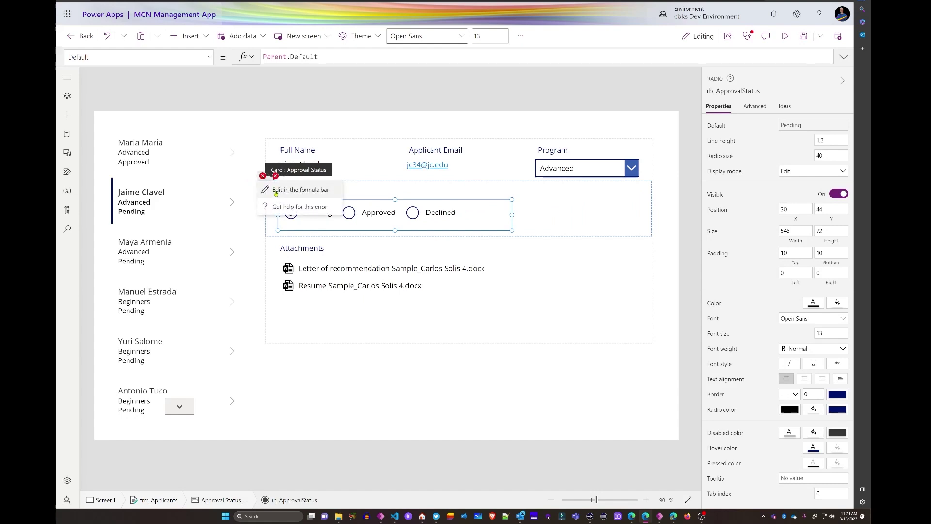
click(277, 190)
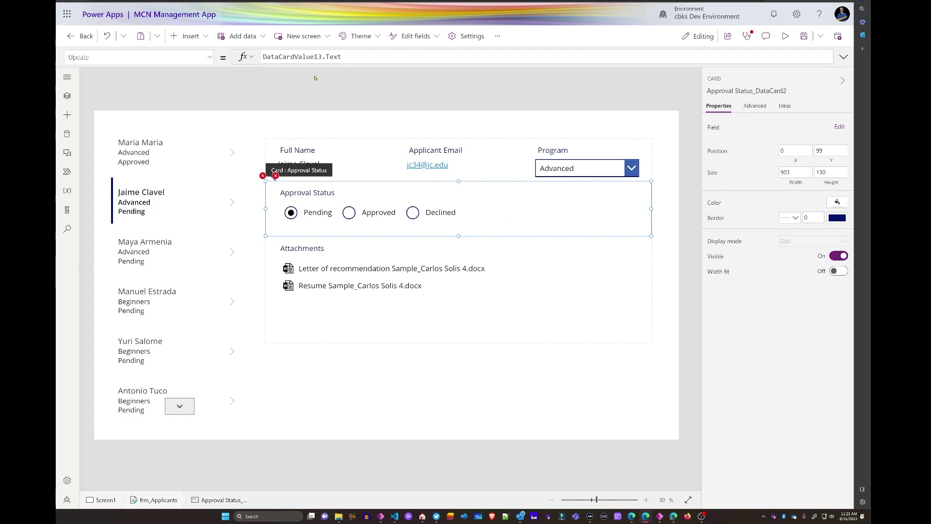
triple_click(367, 57)
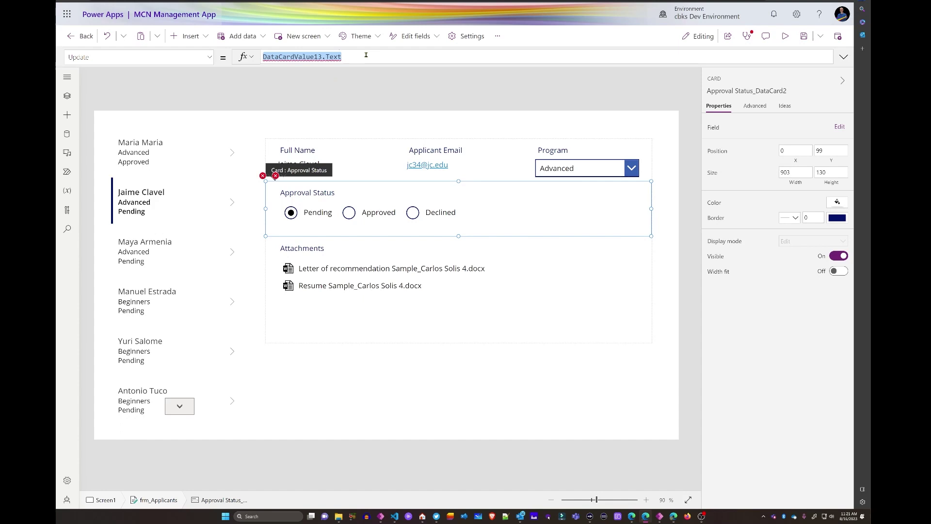
text(rb)
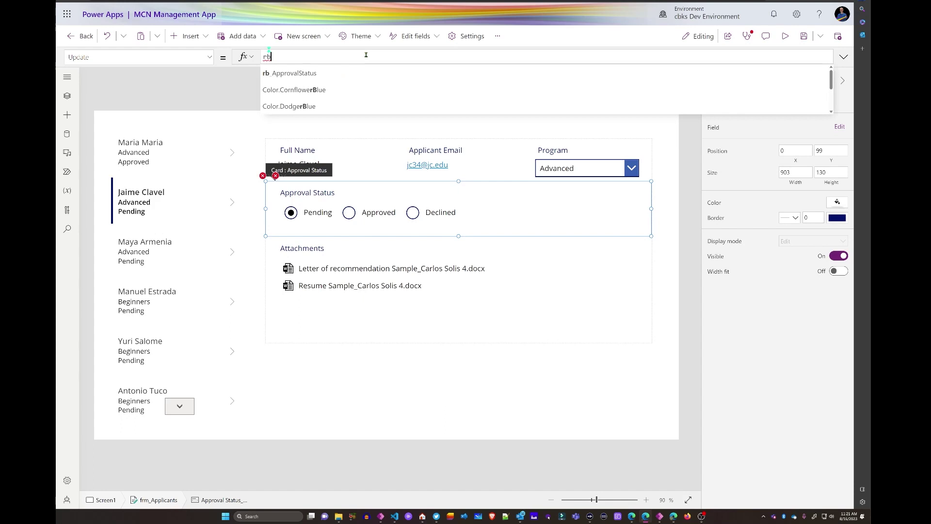
key(Tab)
text(.s)
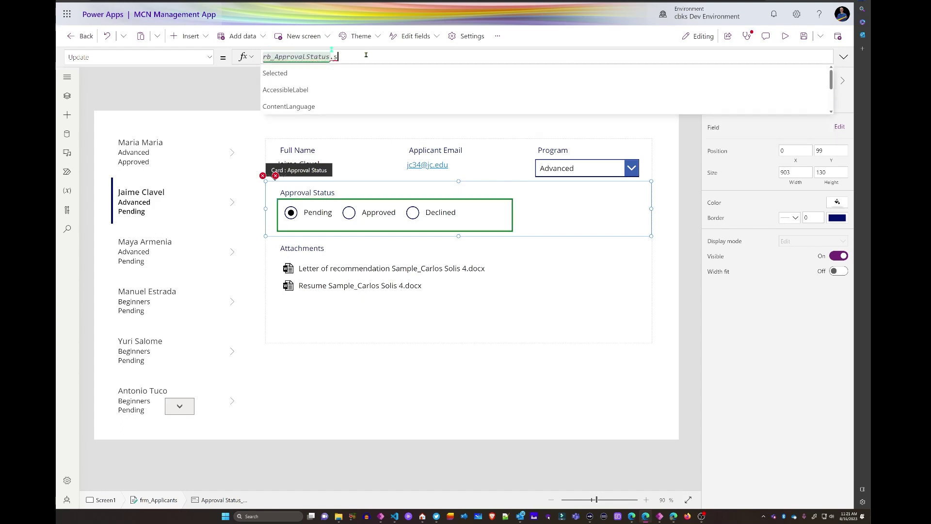
key(Tab)
text(.)
key(Tab)
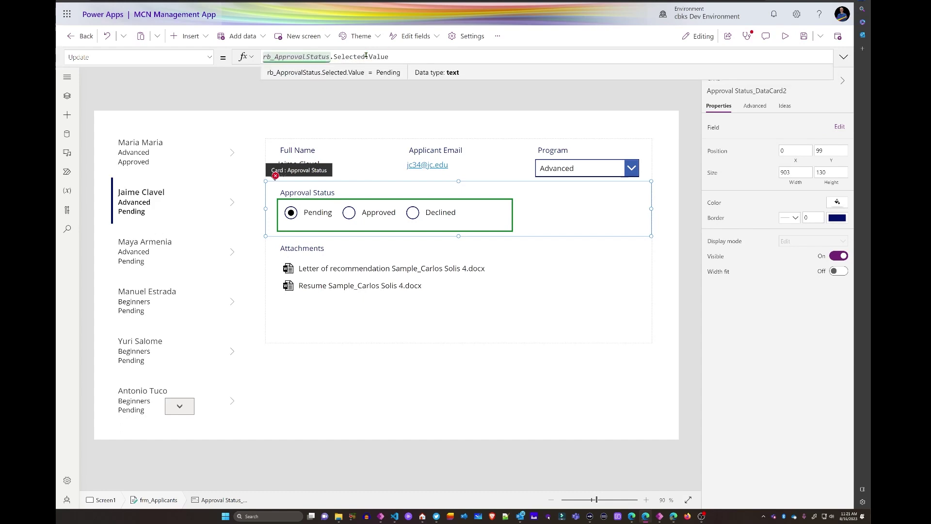
- Replace the Y formula of the Approval Status card's error label with rb_ApprovalStatus.Y + rb_ApprovalStatus.Height and save the app
click(299, 57)
click(275, 175)
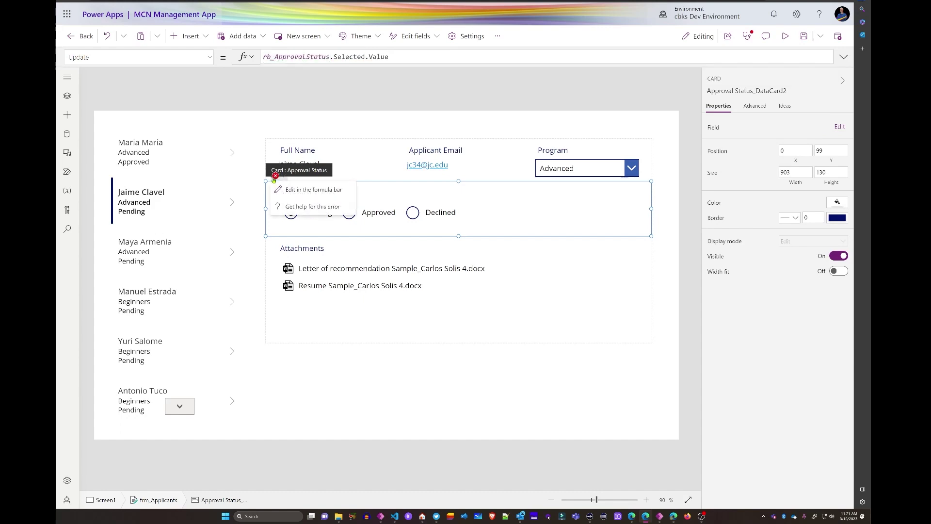
click(299, 193)
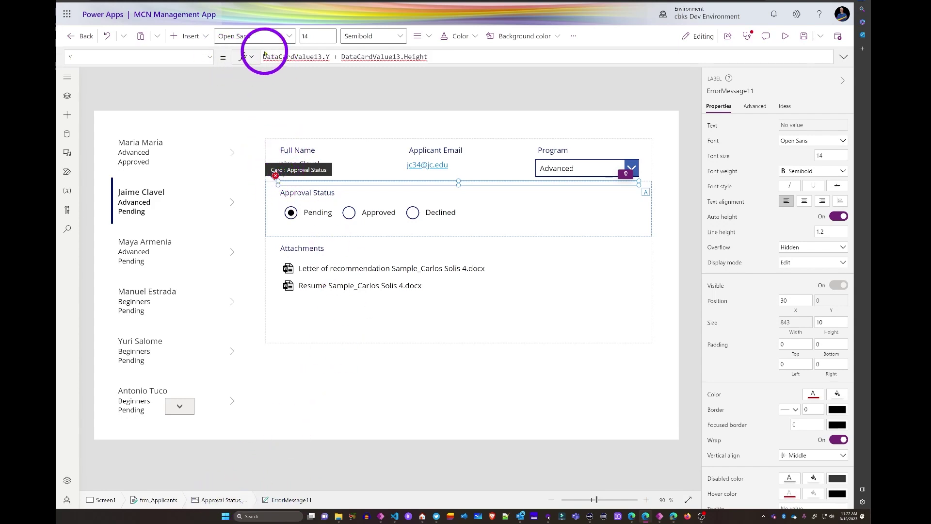
mouse_move(264, 56)
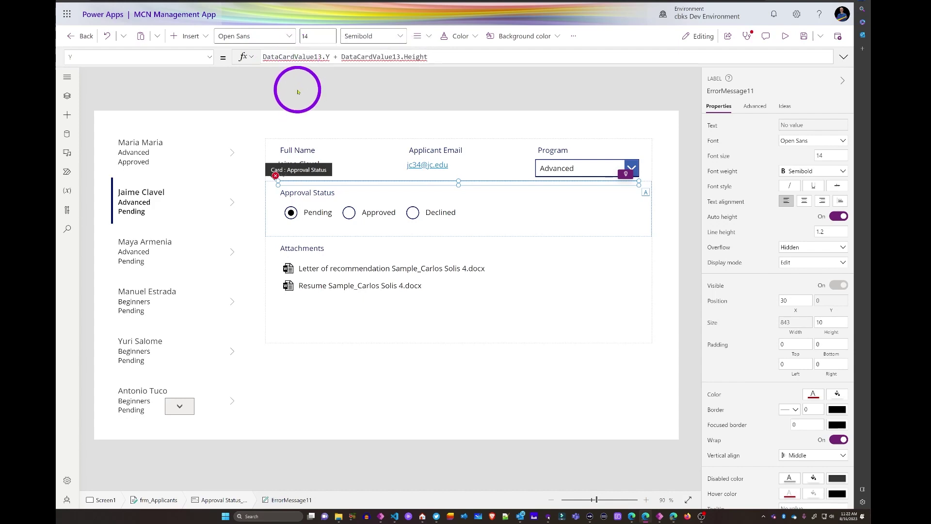
double_click(294, 56)
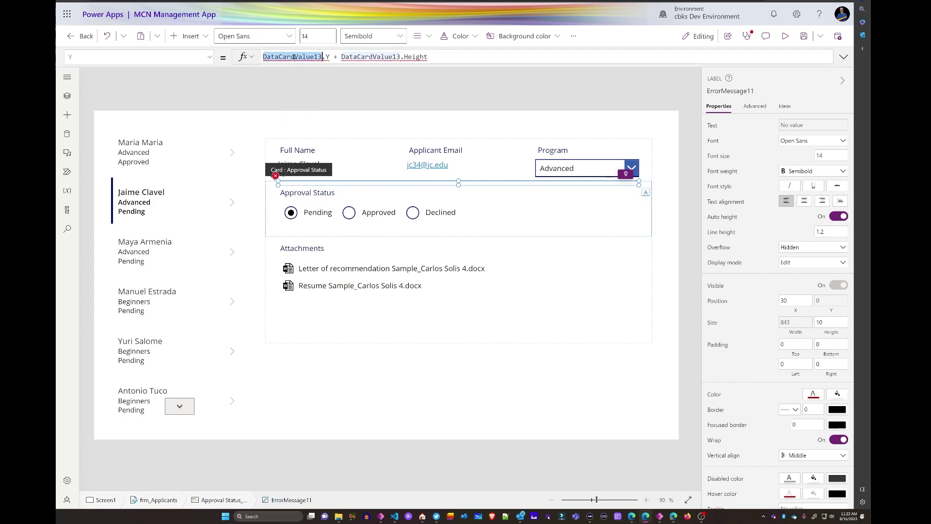
text(rb)
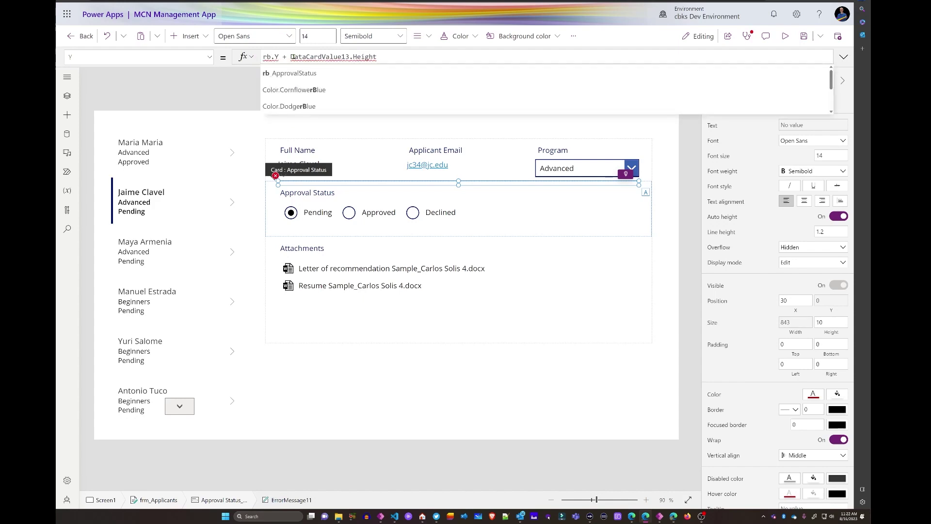
key(Tab)
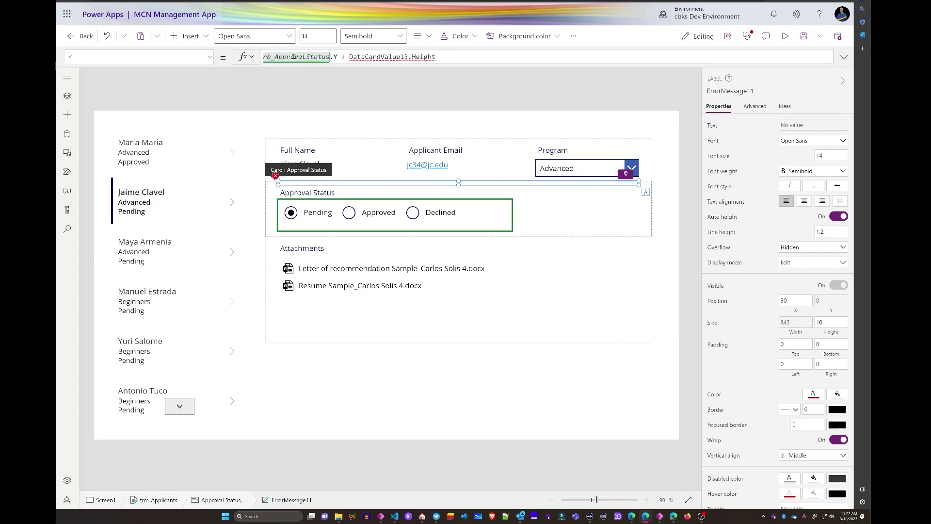
double_click(367, 56)
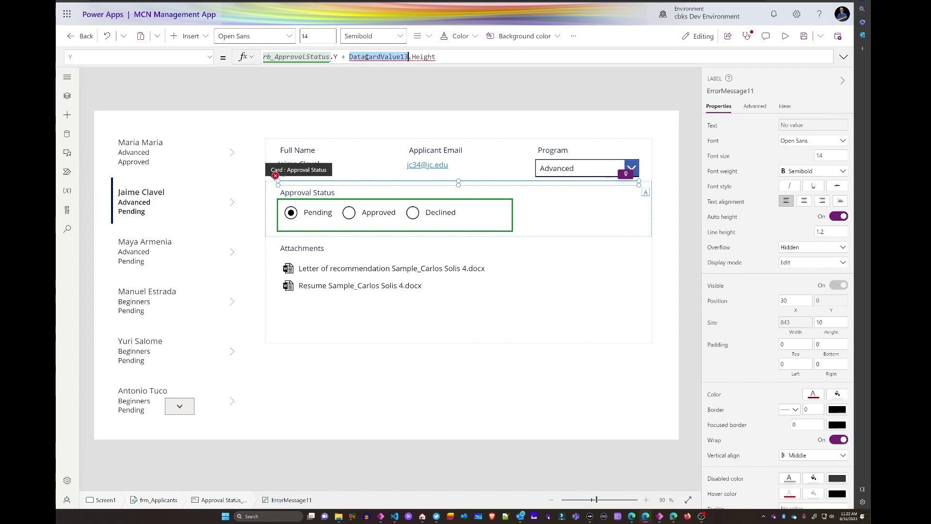
text(rb)
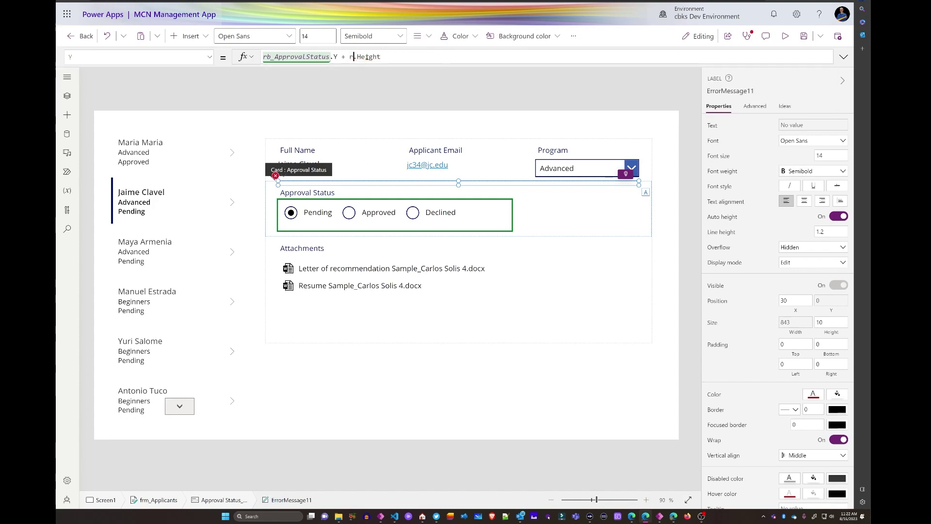
key(Tab)
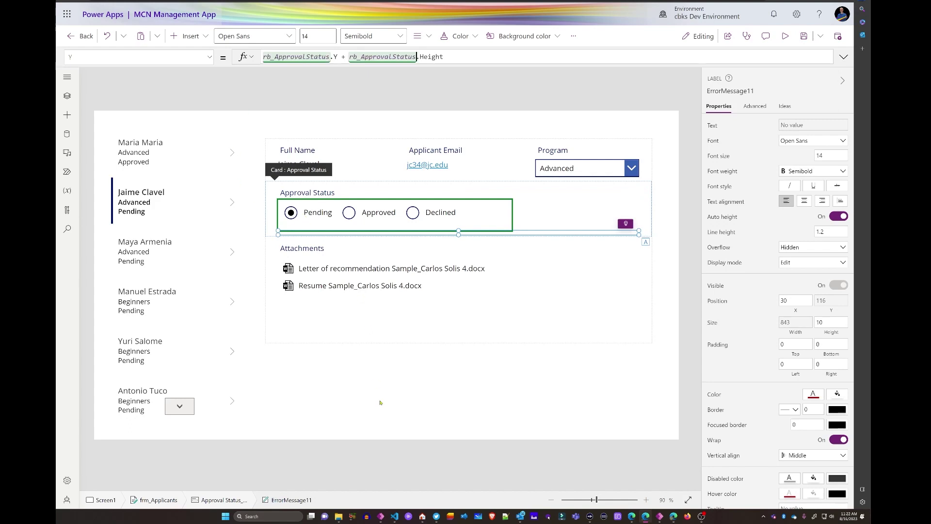
click(352, 391)
key(ctrl+s)
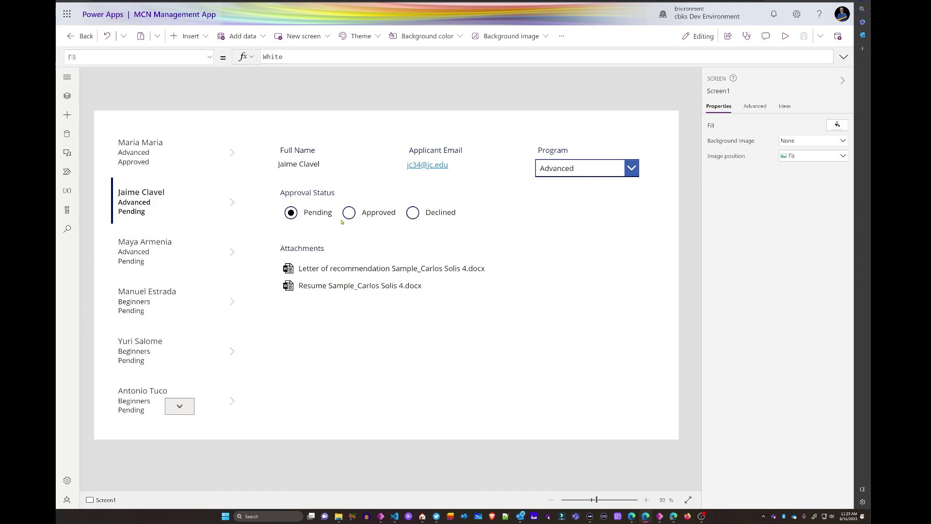
- Set the OnChange property of the rb_ApprovalStatus radio control to SubmitForm(frm_Applicants)
click(394, 222)
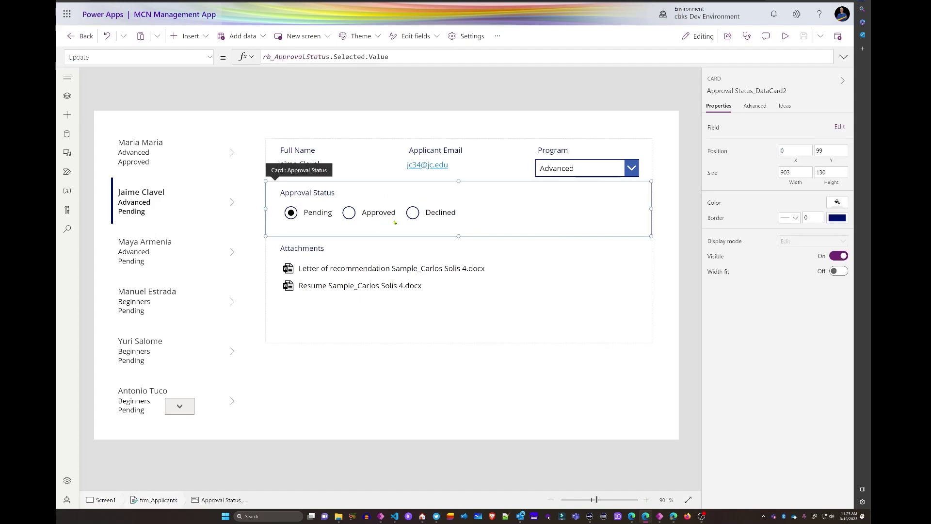
click(394, 221)
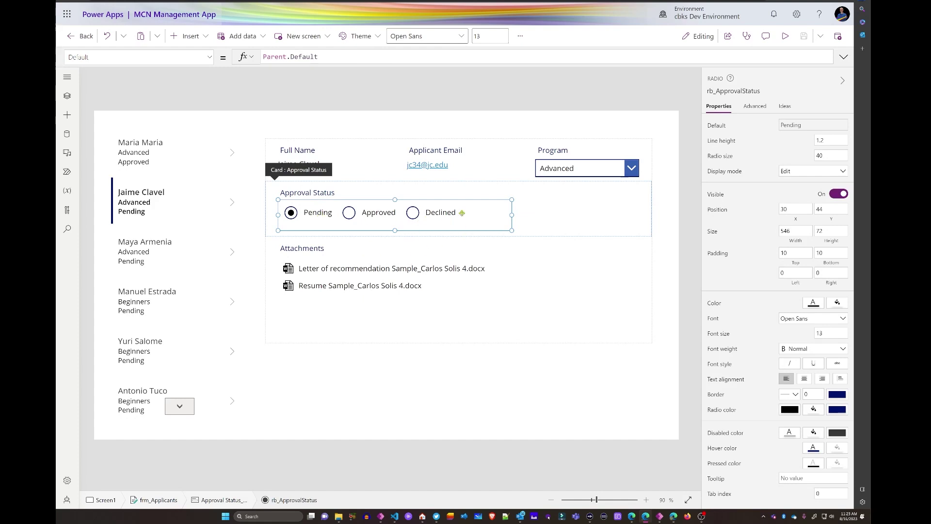
click(210, 57)
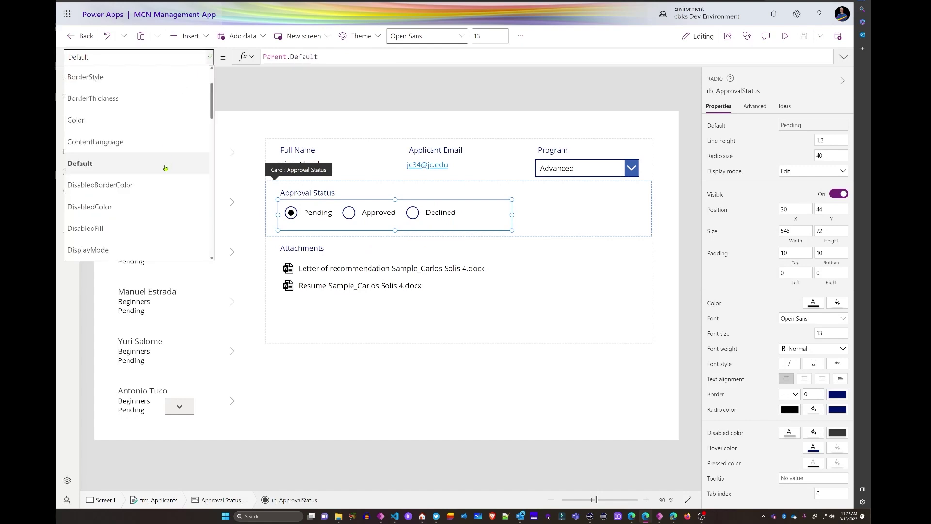
scroll(161, 164, down, 5)
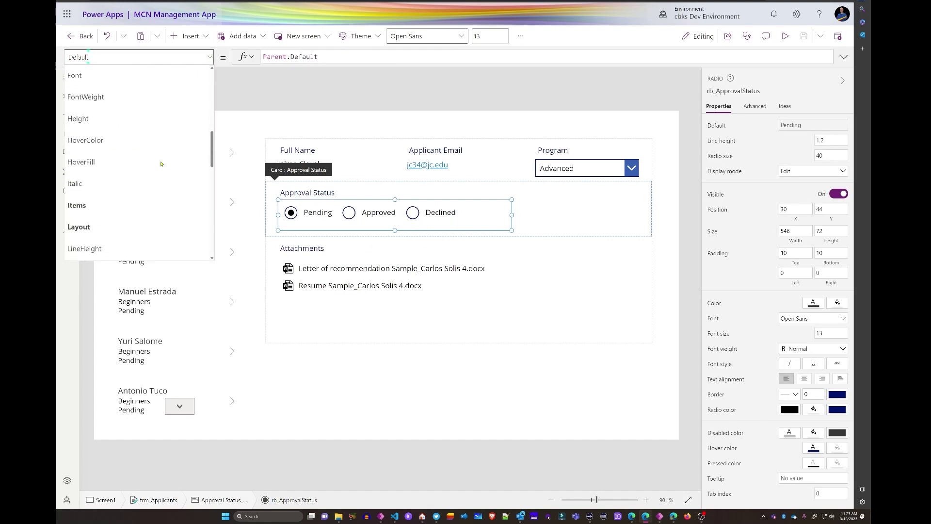
scroll(162, 163, down, 3)
click(117, 111)
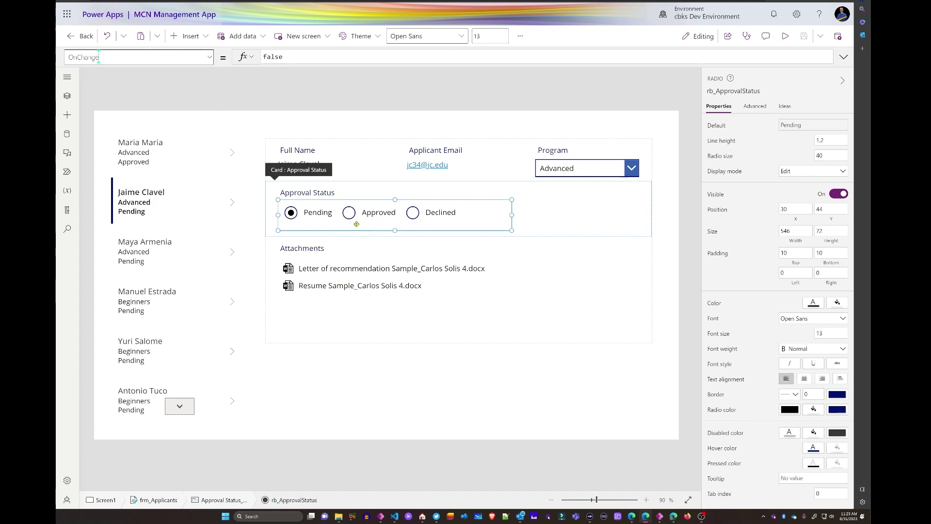
double_click(305, 54)
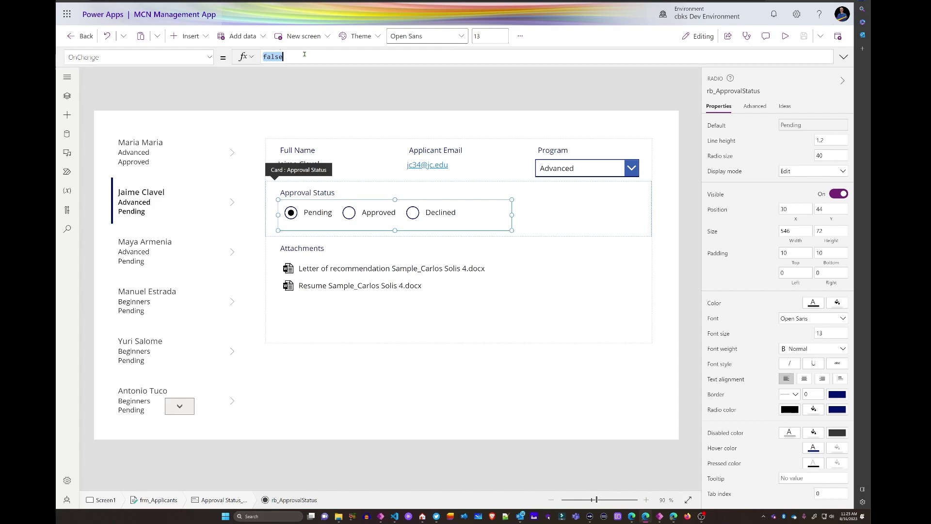
text(Sub)
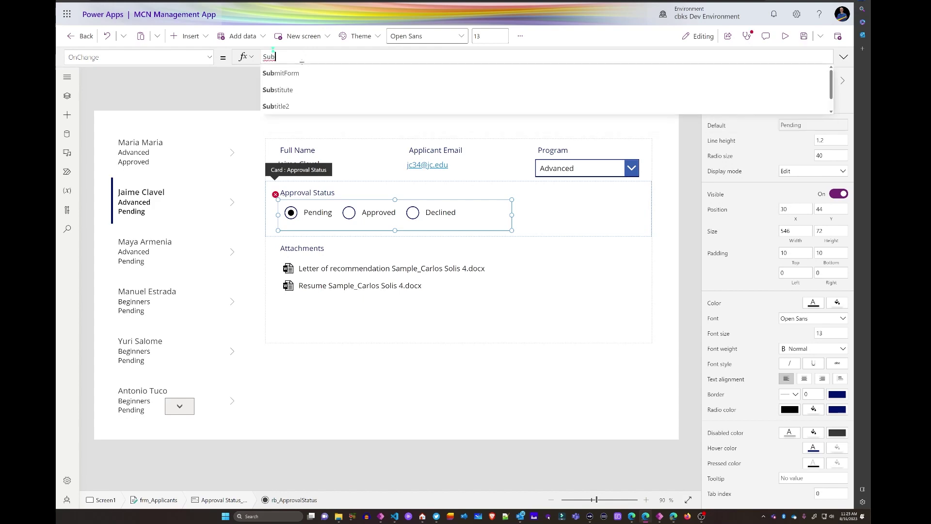
key(Tab)
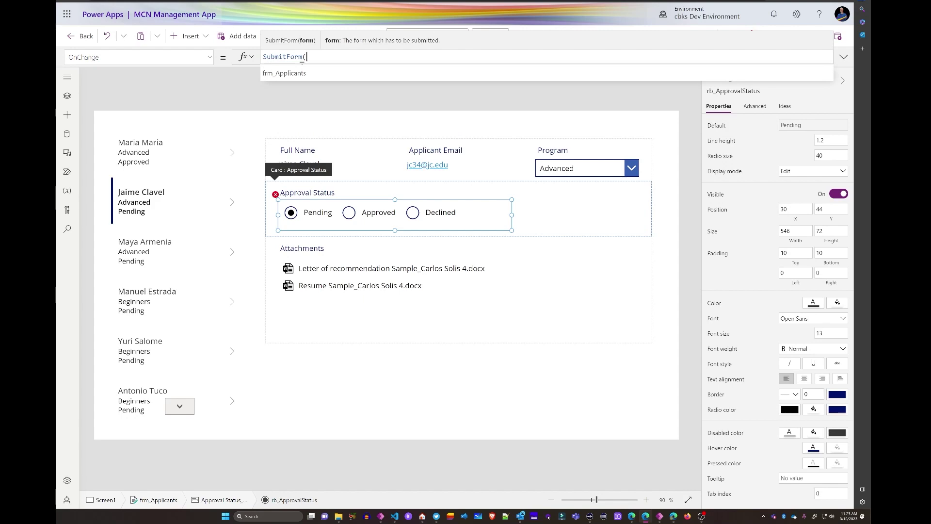
key(Tab)
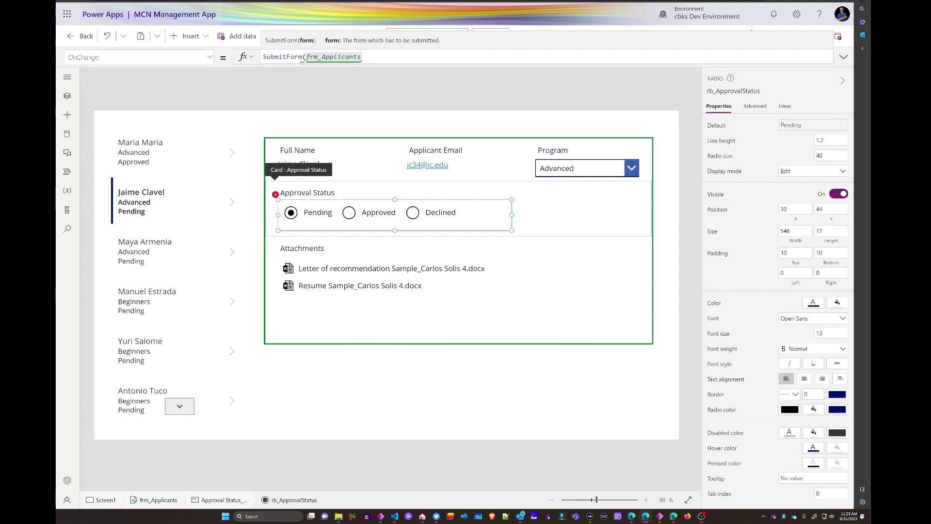
text())
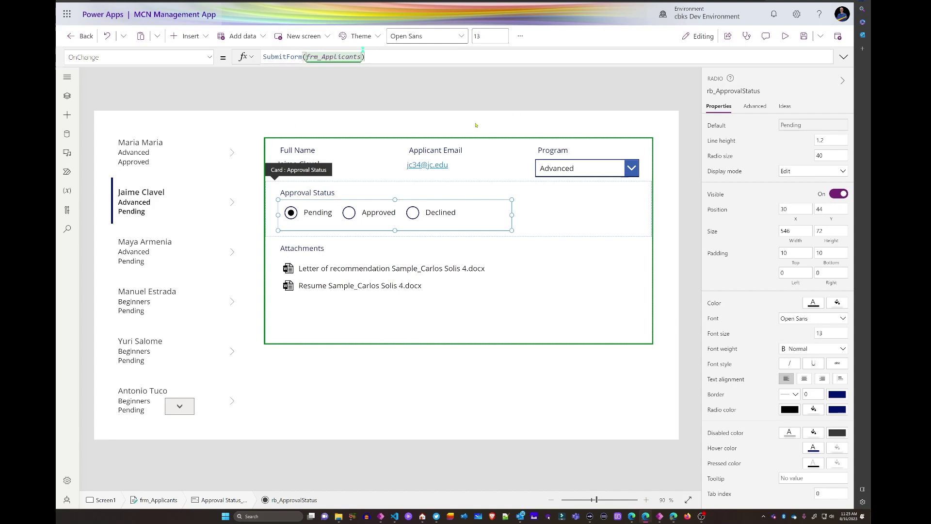
- Preview the app, set the second applicant's Program to Beginners, and switch the Approval Status to Approved and back to Pending
click(785, 36)
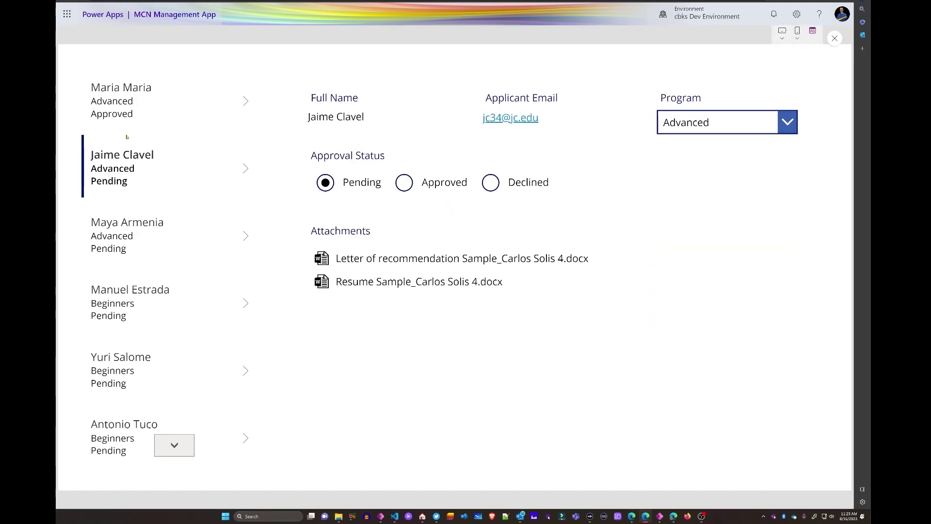
click(696, 122)
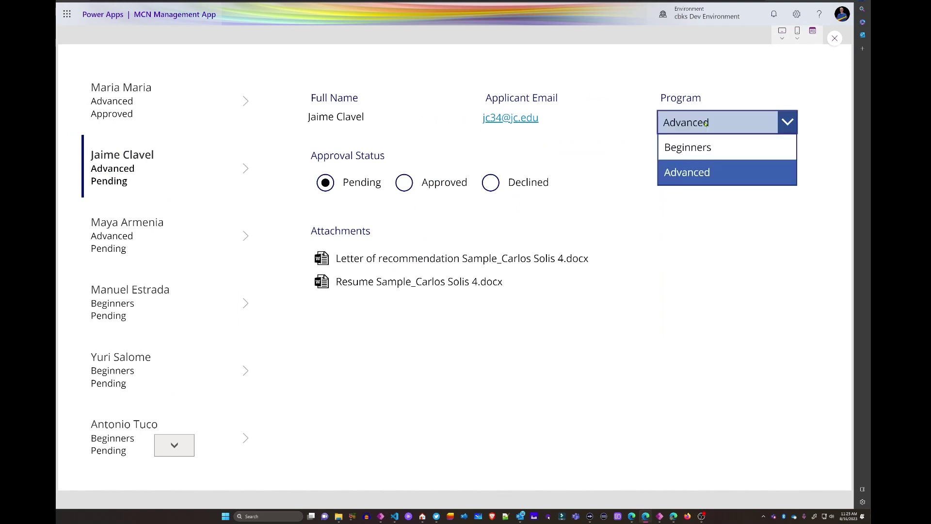
click(695, 151)
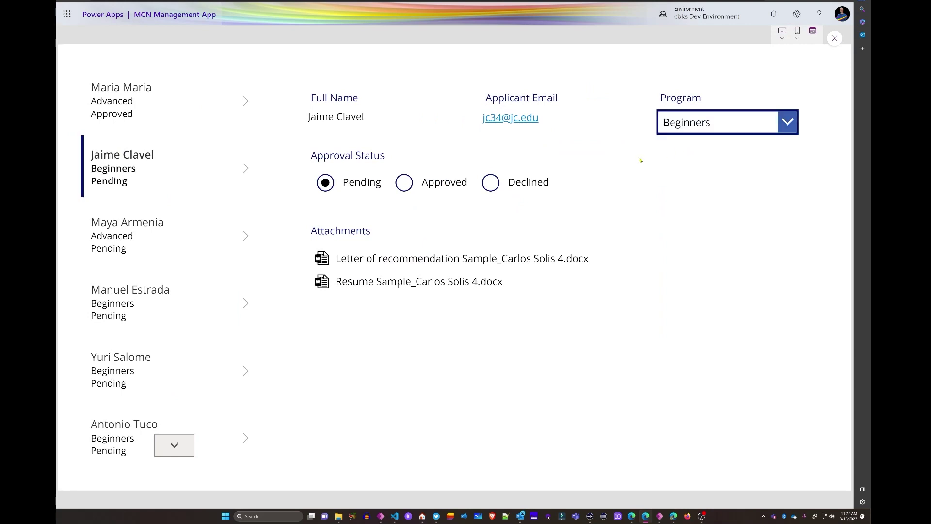
click(407, 183)
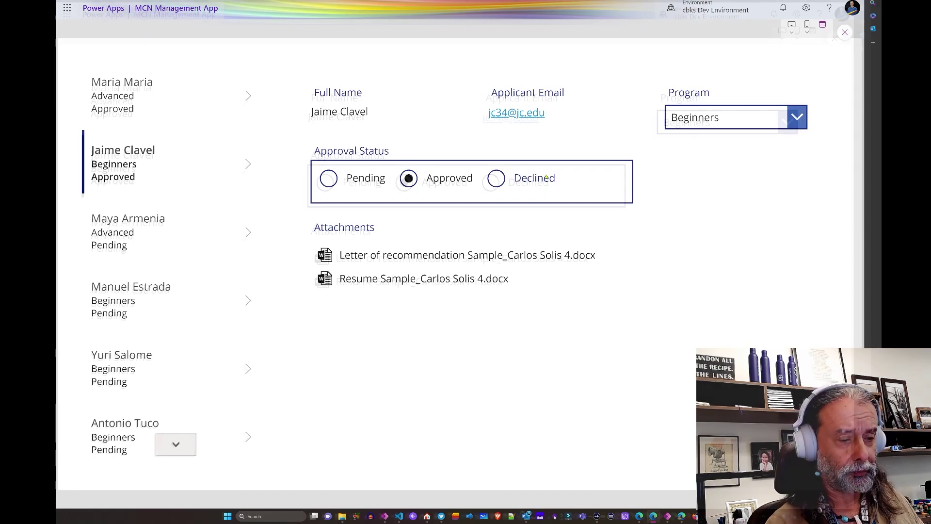
click(324, 185)
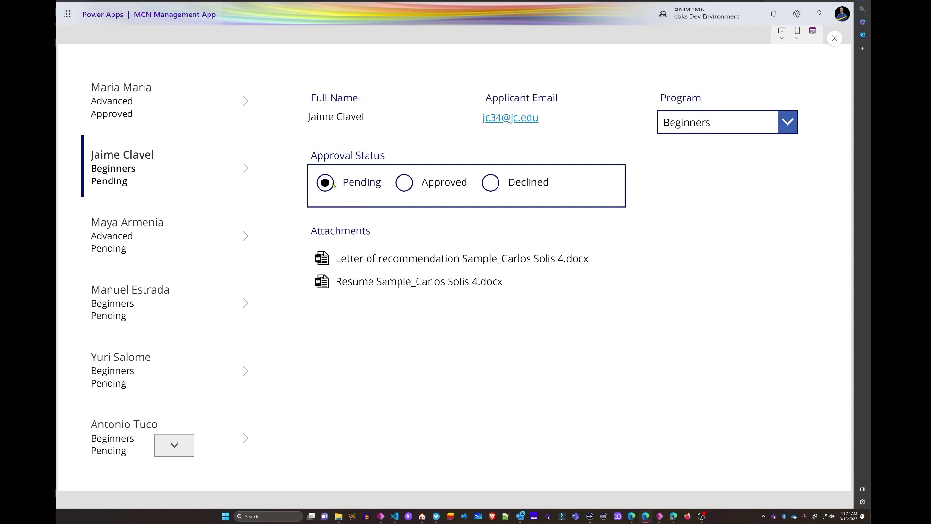
- Set the first applicant's Approval Status to Pending and close the preview
click(148, 127)
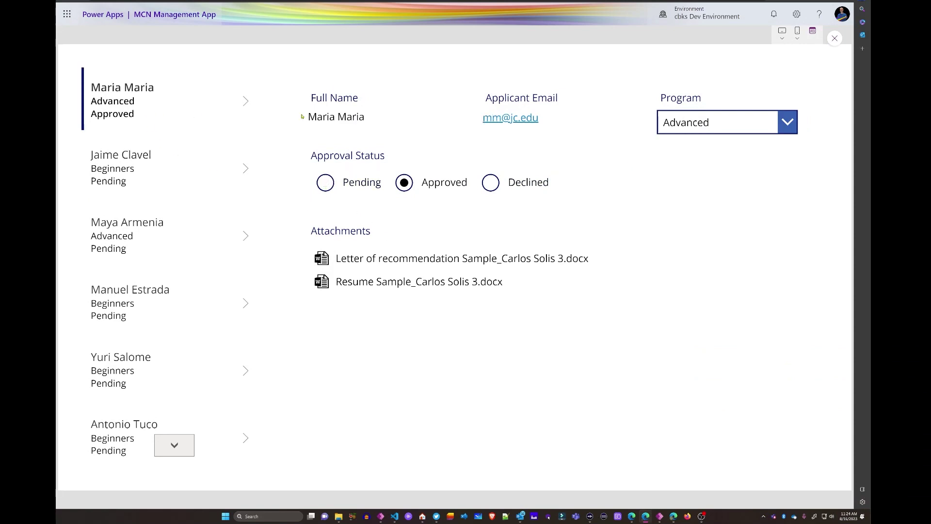
click(327, 184)
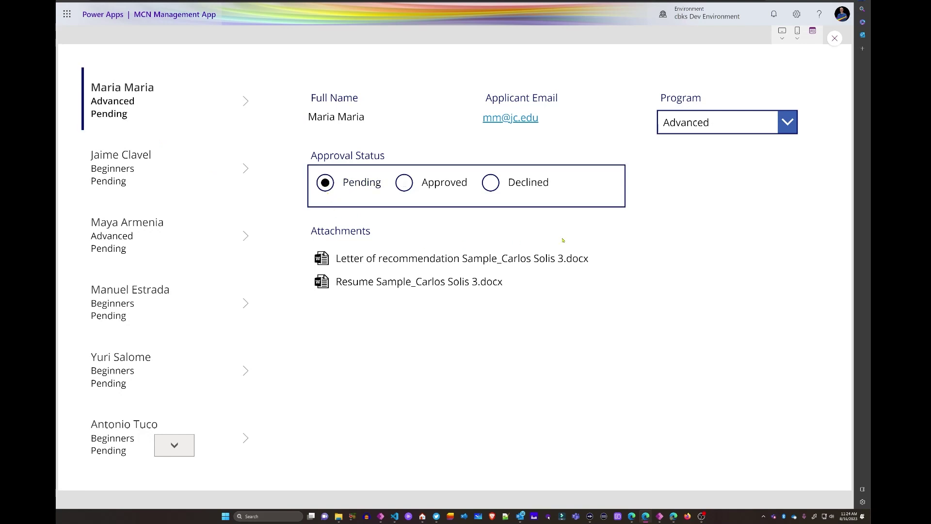
click(836, 42)
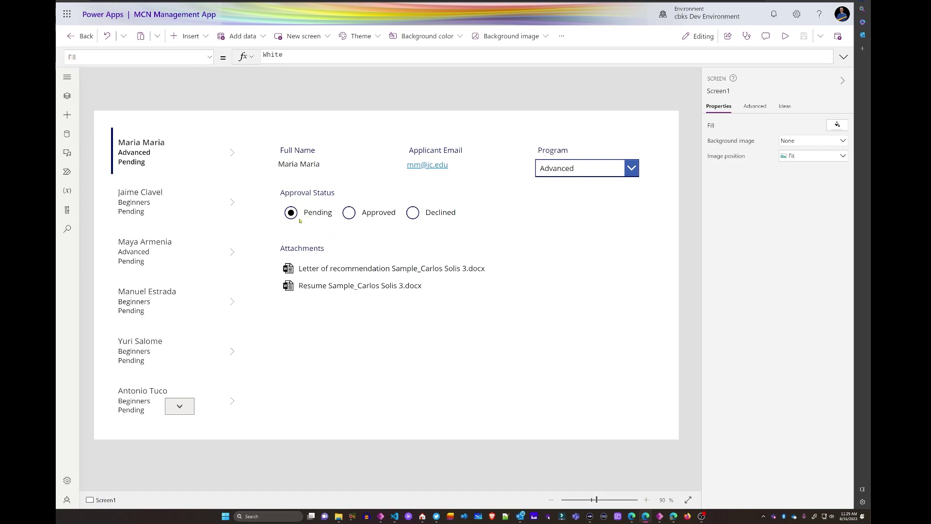
- Replace the OnSuccess formula of the frm_Applicants form with the opening of an If function
click(448, 341)
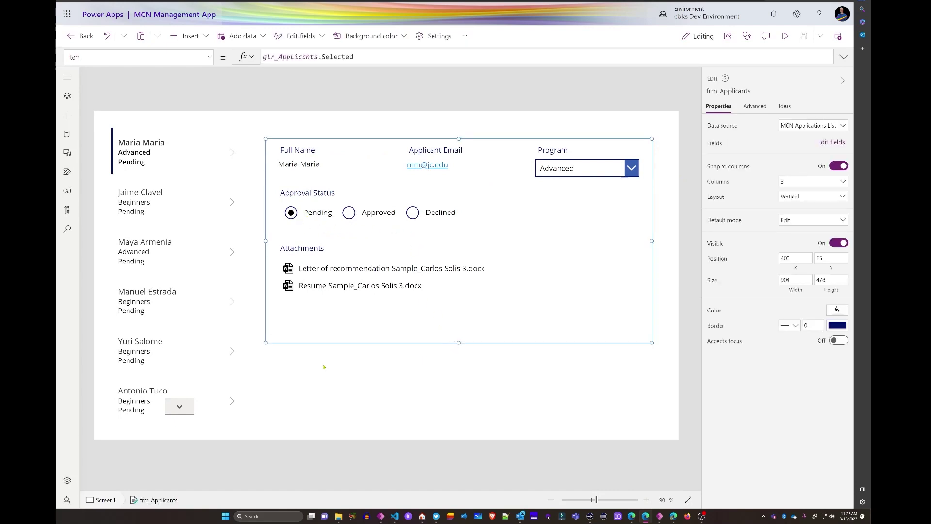
click(210, 59)
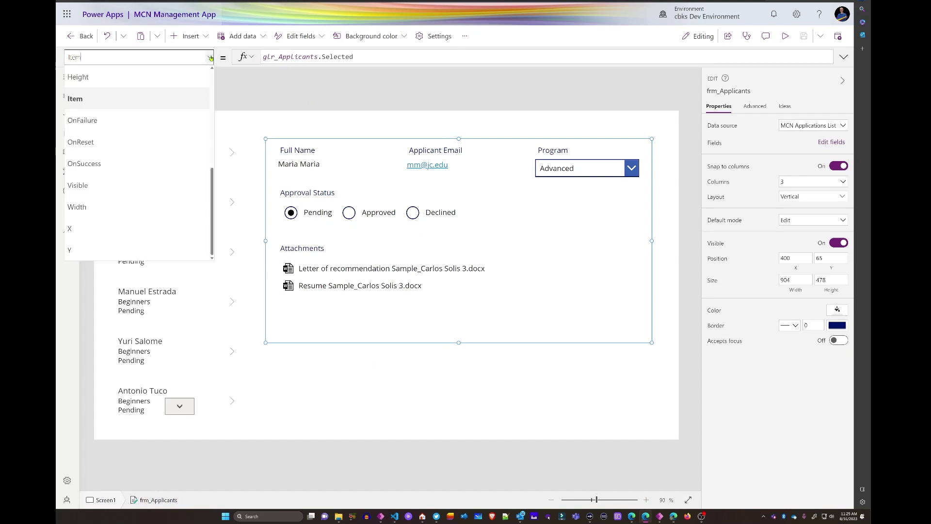
click(74, 167)
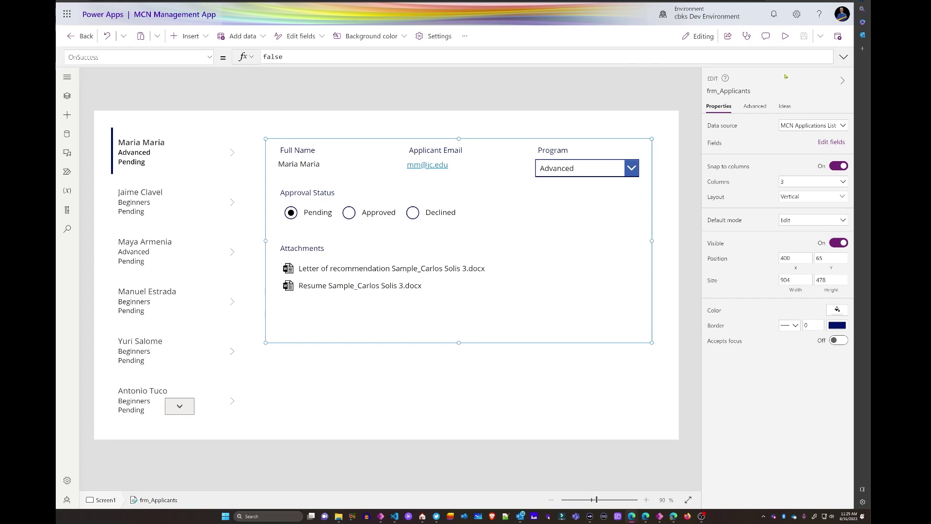
click(844, 57)
key(ctrl+a)
text(If()
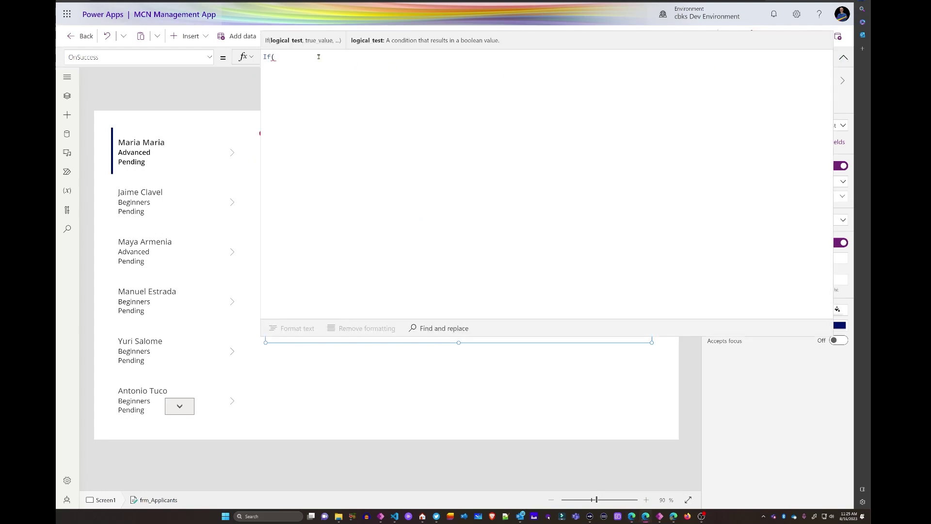
- Enter rb_ApprovalStatus.Selected.Value="Approved" as the logical test of the If function
key(shift+Return)
text(rB)
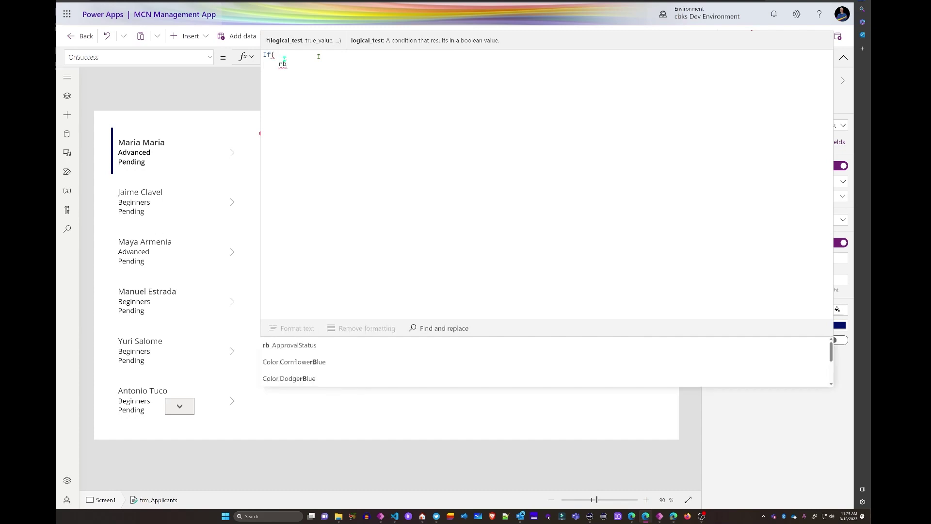
key(Tab)
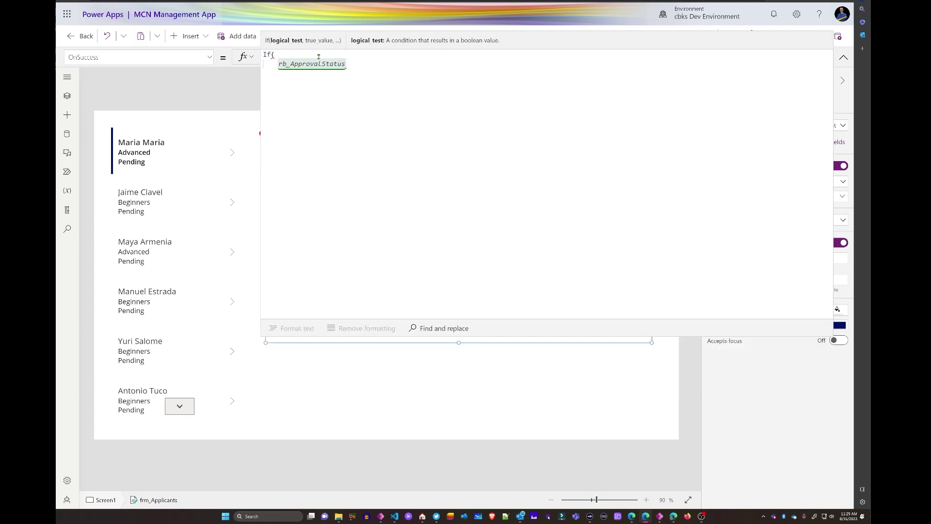
text(.Se)
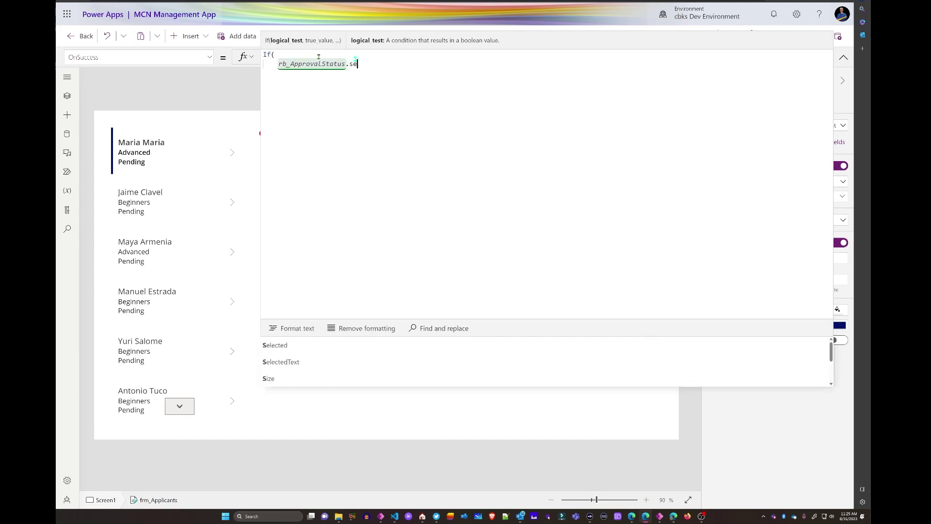
key(Tab)
text(.V)
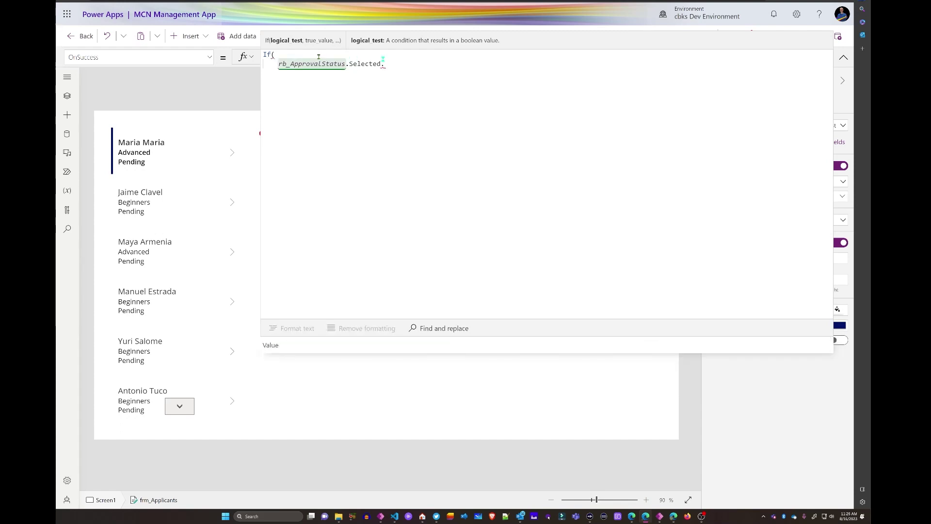
key(Tab)
text(="Approved")
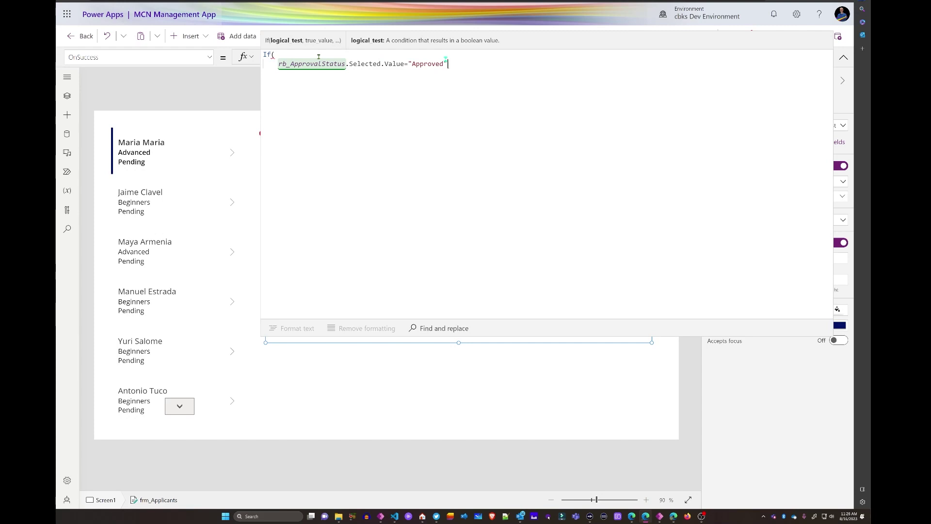
text(,)
- Add an Office365Outlook.SendEmailV2 call as the If function's true result
key(shift+Return)
text(g)
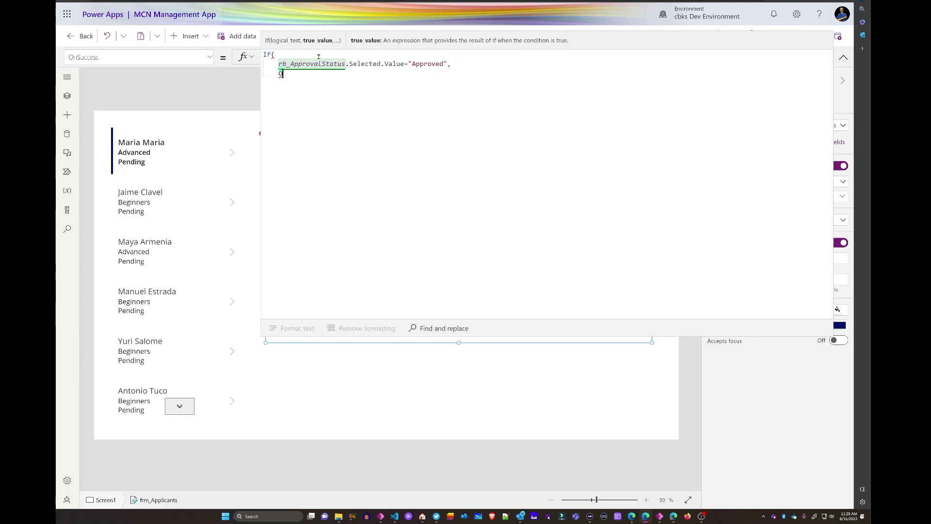
text(ffice)
click(321, 346)
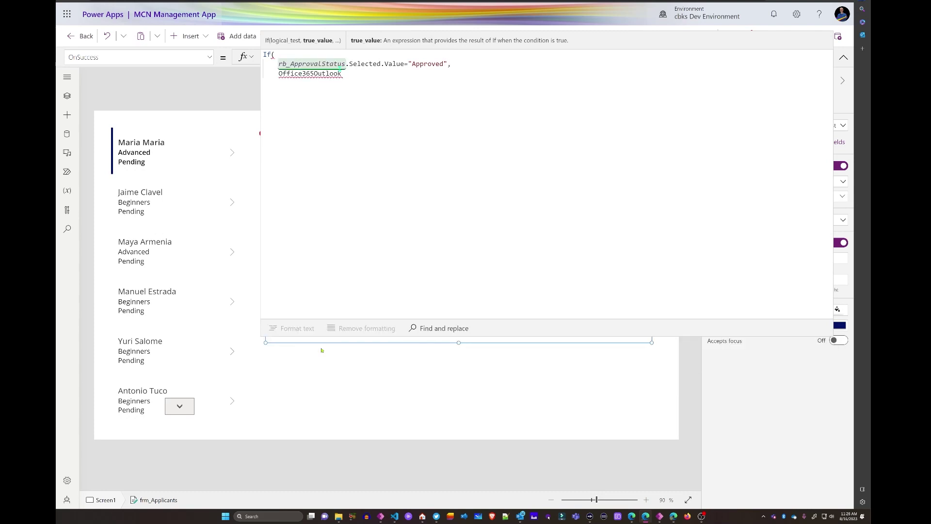
text(.)
click(316, 382)
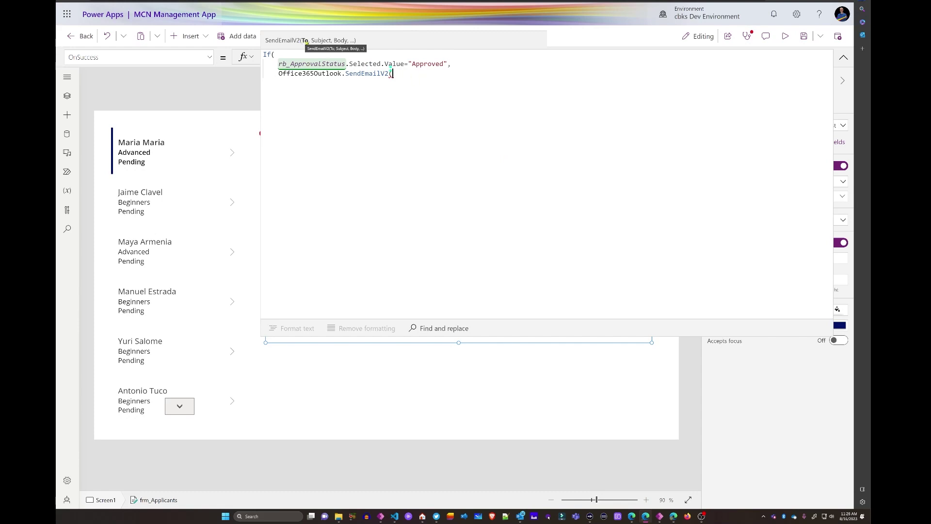
- Set the email's recipient to glr_Applicants.Selected.'Applicant Email' and its subject to "Your Application to the No-Code Intensive program"
key(shift+Return)
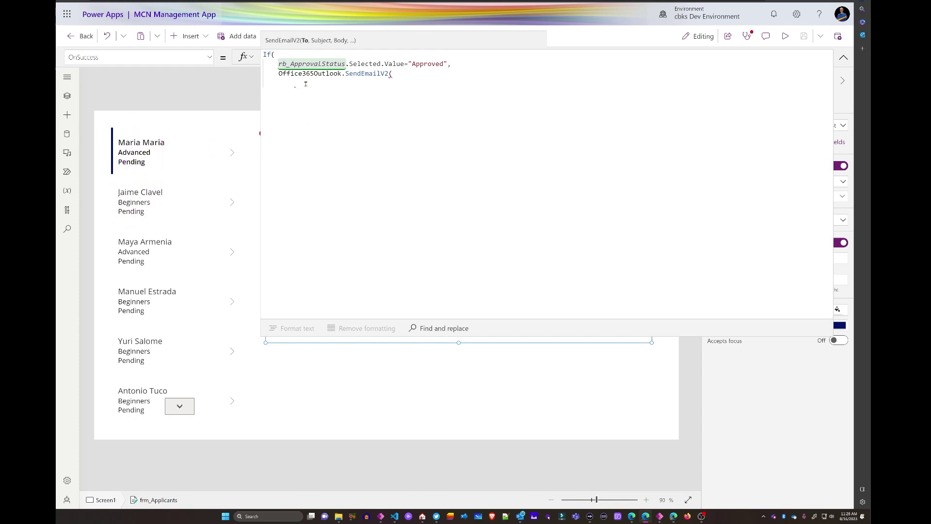
text(glr)
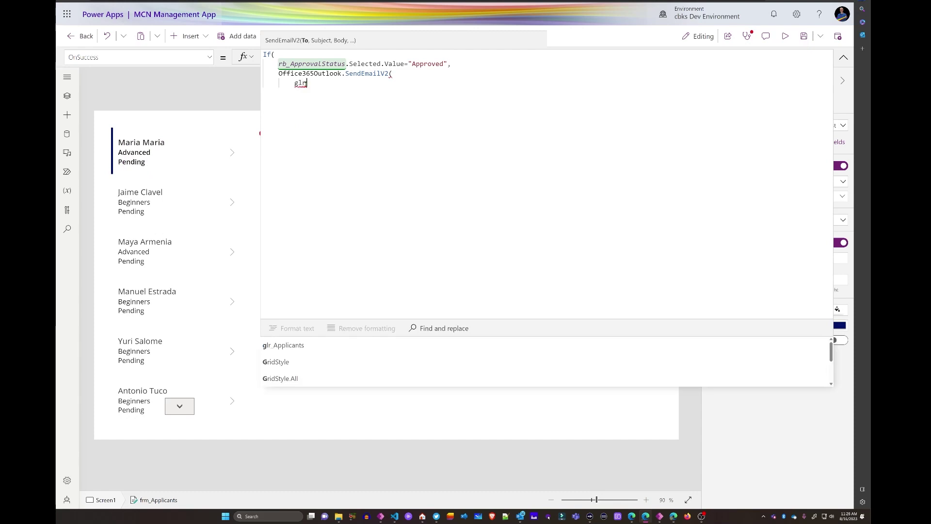
key(Tab)
text(.s)
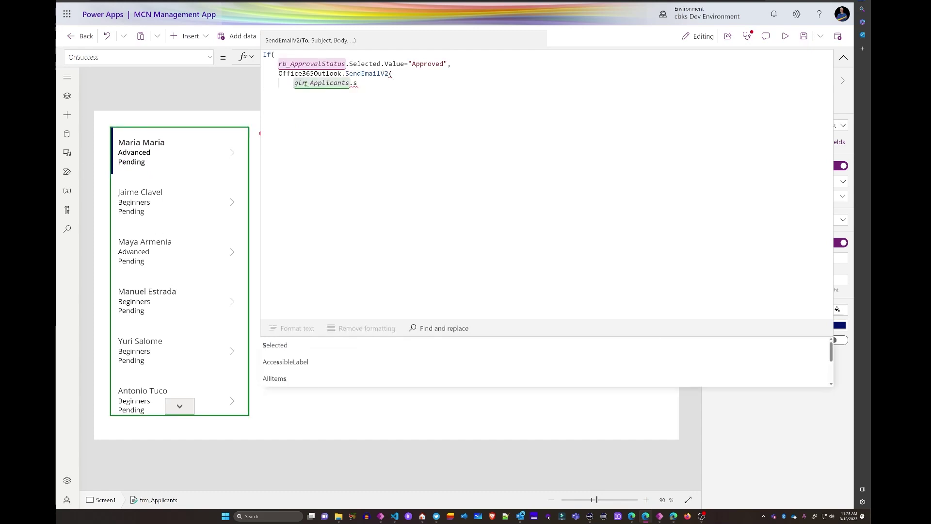
key(Tab)
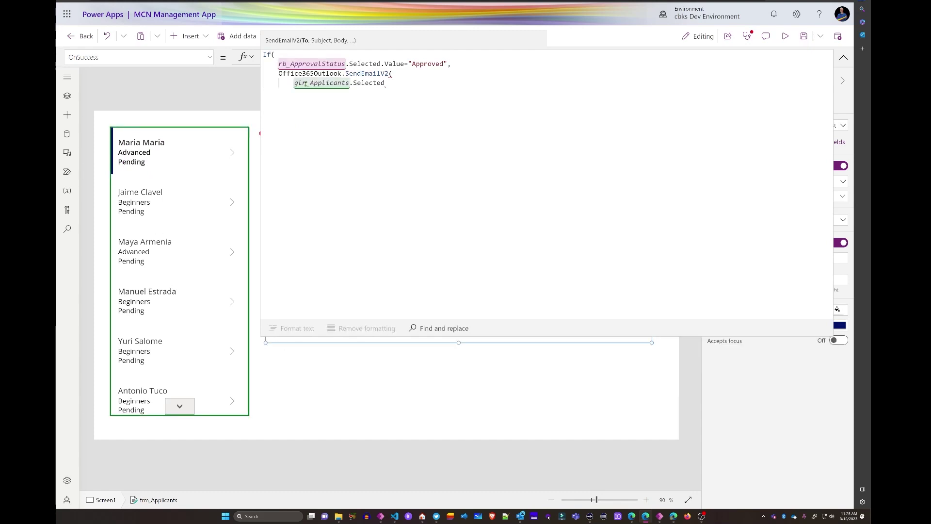
text(.)
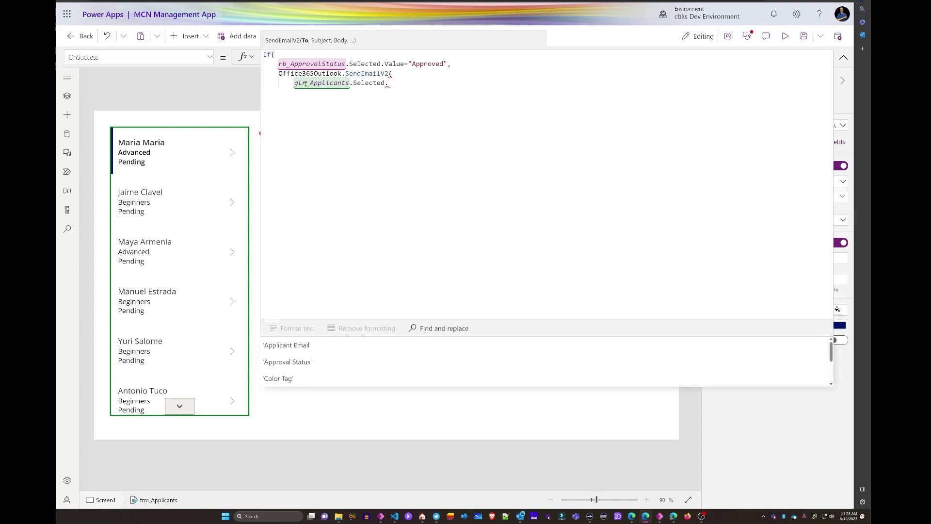
key(Tab)
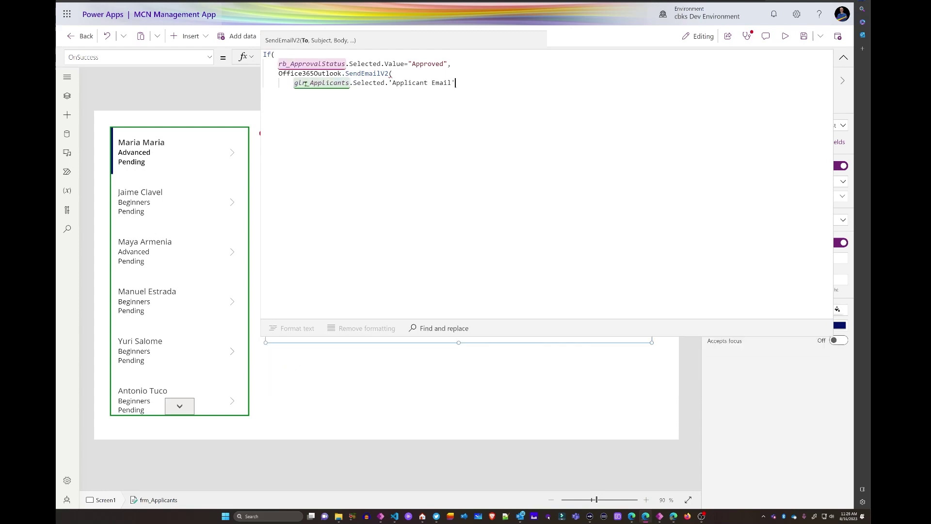
text(,)
key(Return)
text("Your Application to the No-Code Intensive program",)
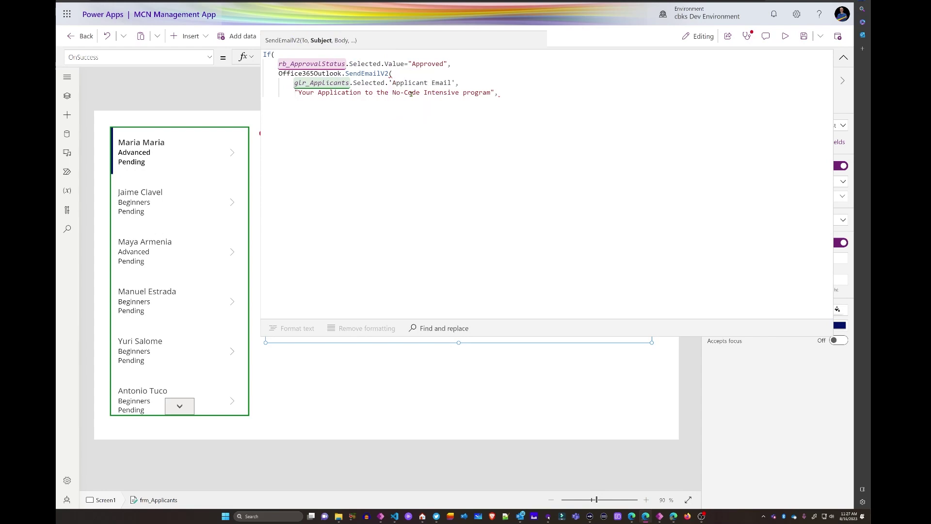
- Start the email body with the greeting "Dear " & glr_Applicants.Selected.'Full Name' & ", </br>"
click(504, 93)
key(Return)
text("Dear " &glr_Applicants.Selected.'Full Name')
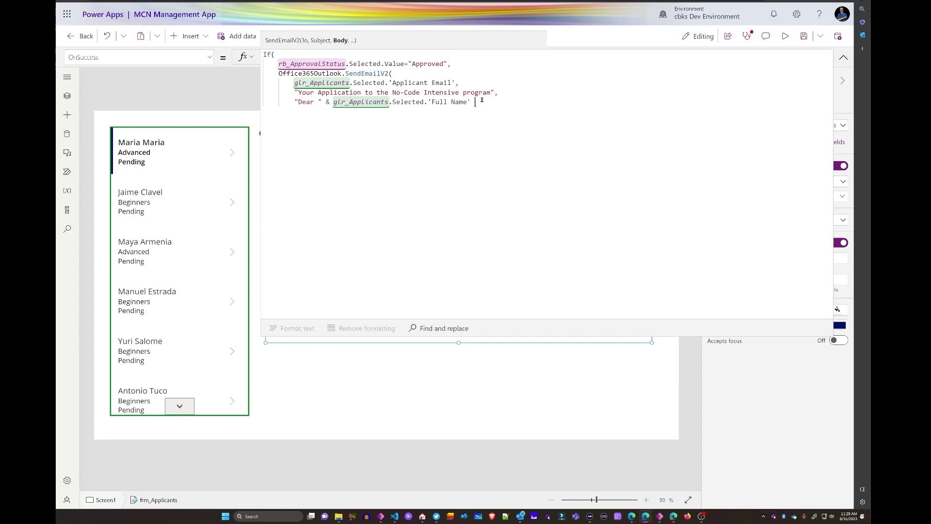
text(& ",)
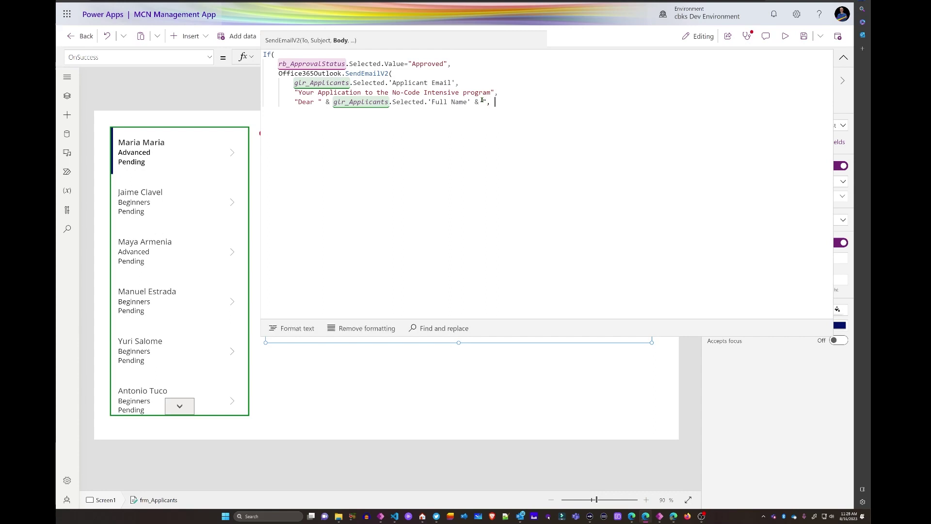
text( </br>)
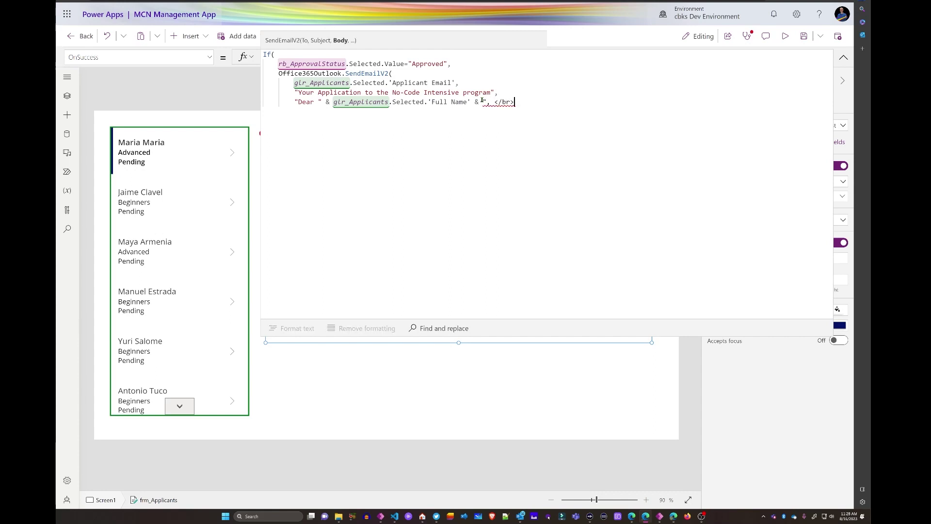
text(")
- Append "This purpose of this letter is to let you know that your application to our program has been " and rb_ApprovalStatus.Selected.Value to the body
key(Return)
text(& "This purpose of this letter is to let you know that your application to our program has been ")
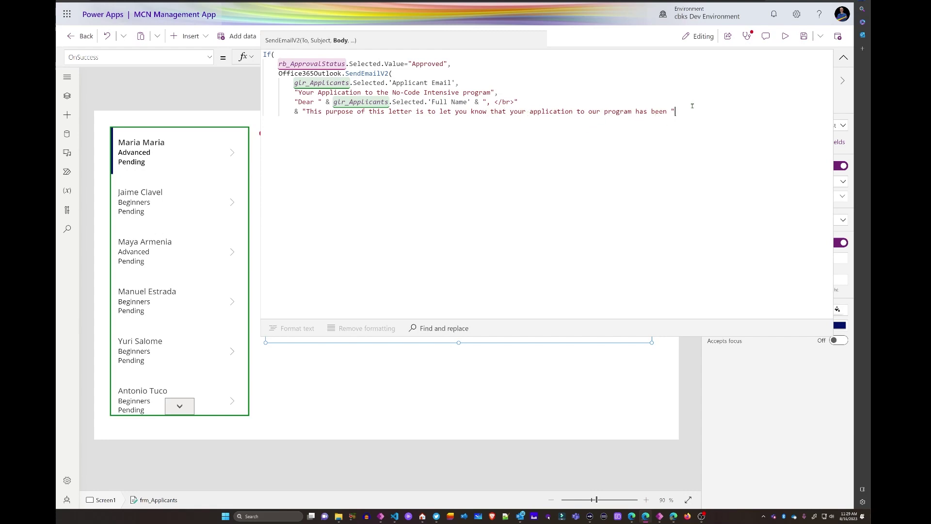
key(Return)
text(& rb)
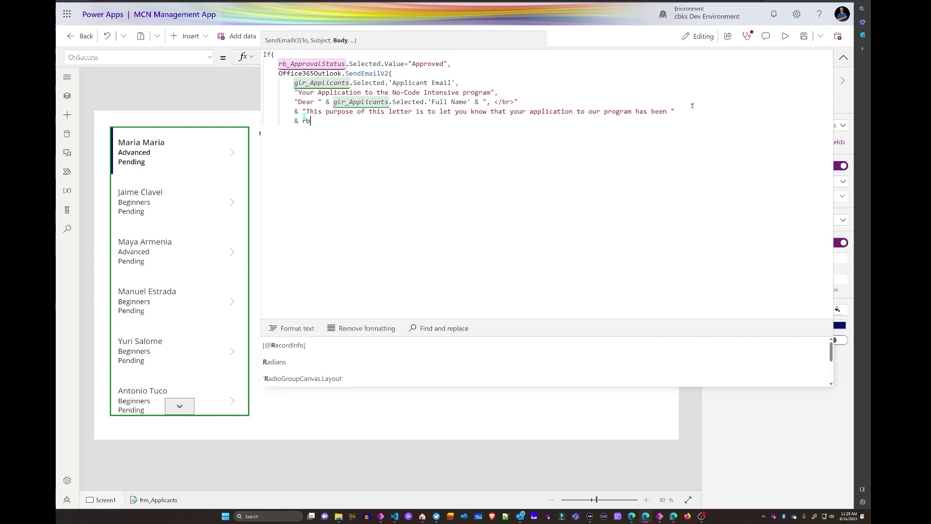
text(_ApprovalStatus.Selected.Value)
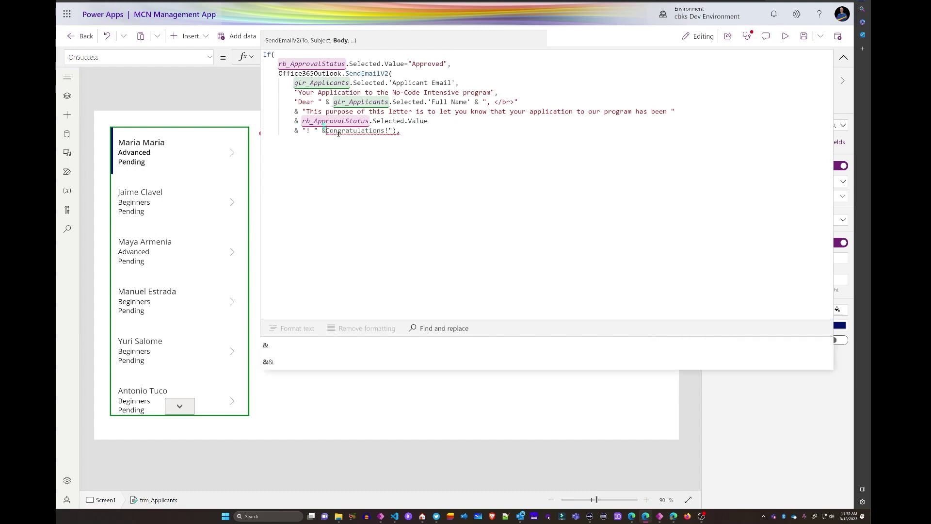
- Separate " Congratulations!" as its own string and add "You will be participating in the " to the text before it
text(")
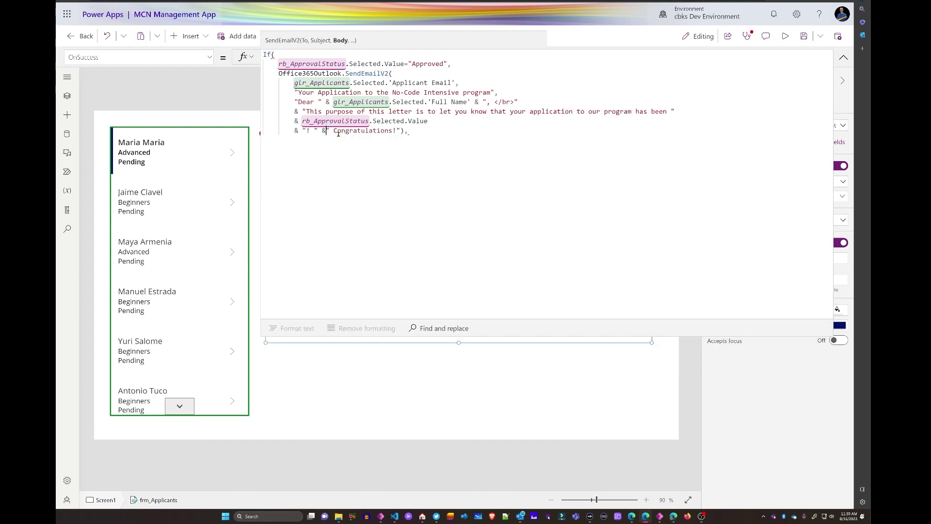
text( &)
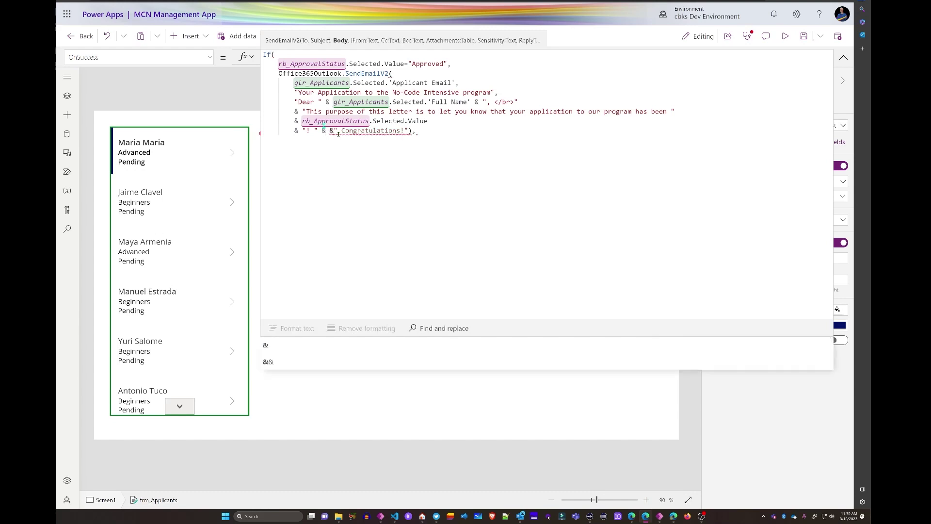
key(Down)
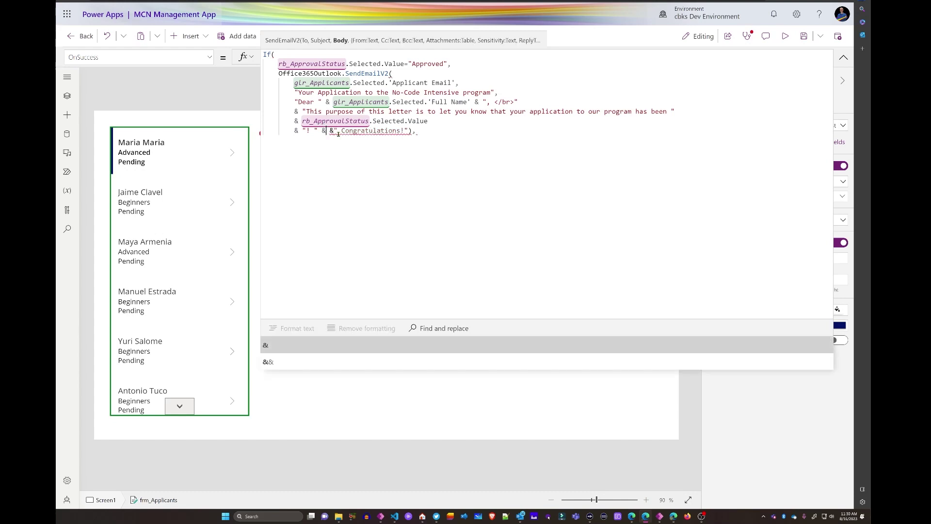
click(314, 130)
text(You wi)
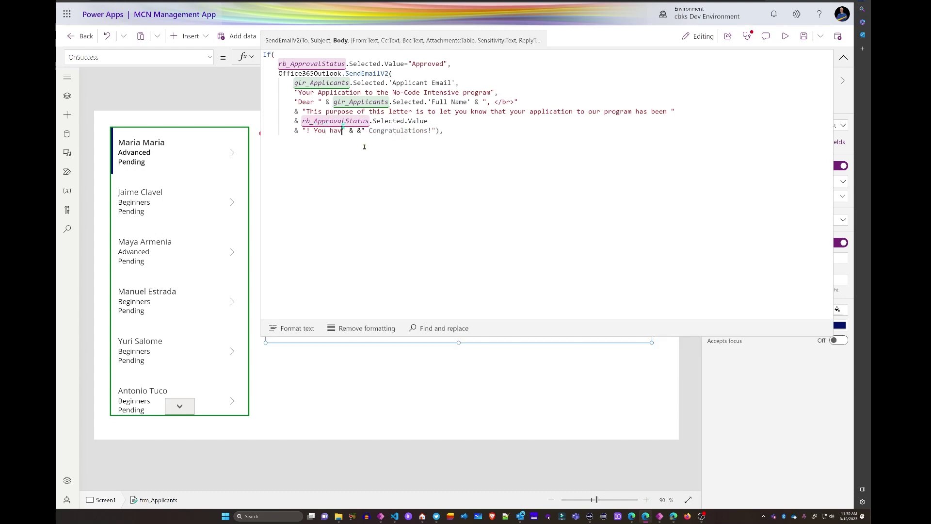
text(ll be particip)
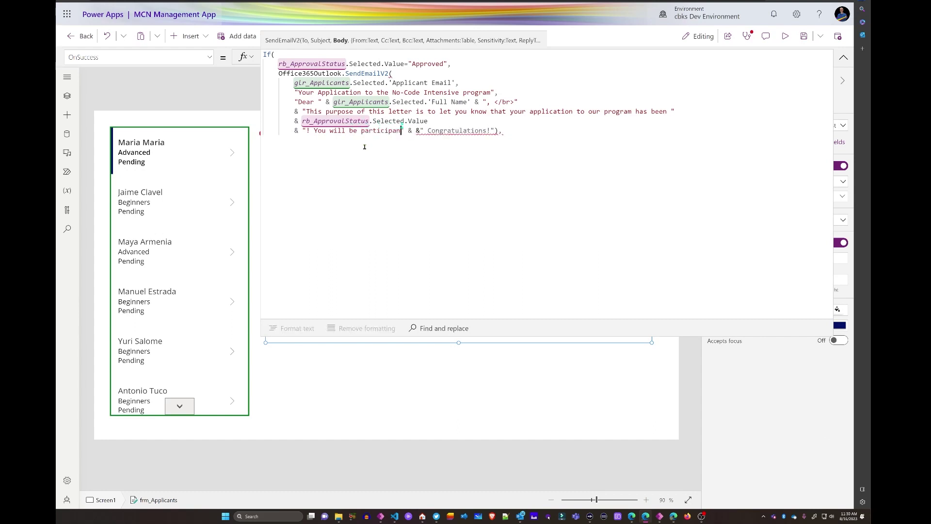
text(ating in the)
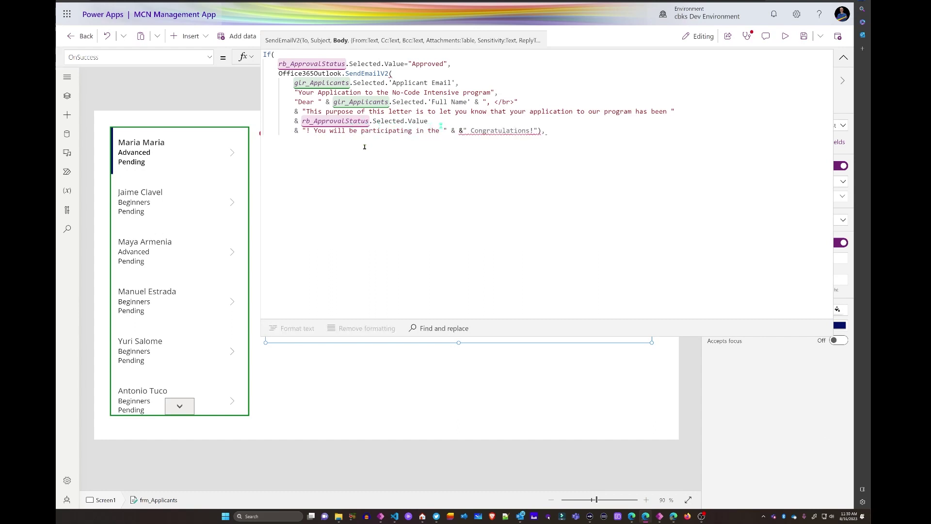
- Insert dd_Program.Selected.Value between the participation text and the " Congratulations!" string
key(Right)
key(Right)
key(Right)
text(dd_Program.)
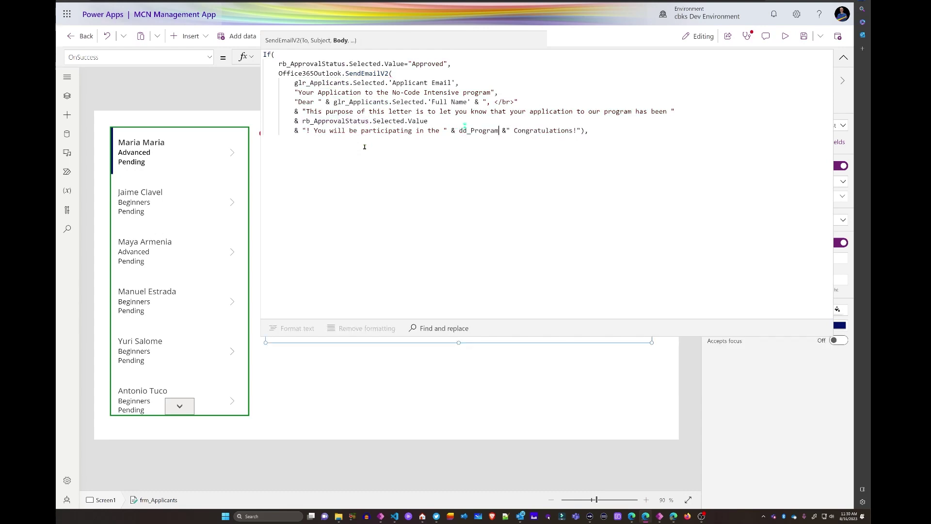
text(Selected.)
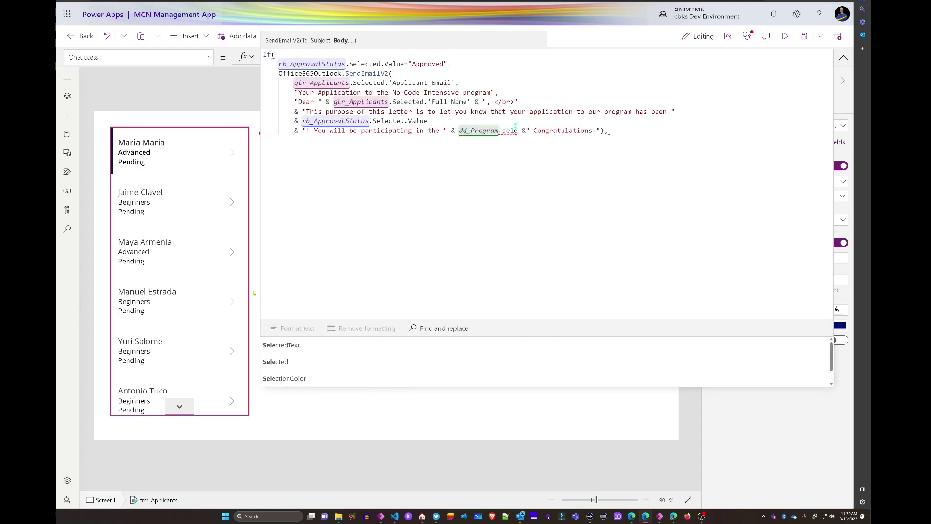
key(Tab)
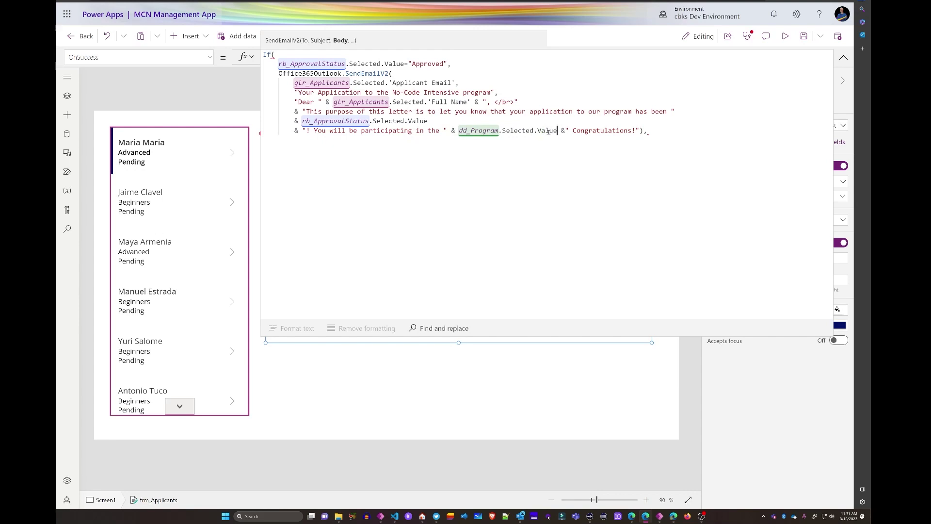
- Change the closing string of the email body to "! Congratulations!" and return to the end of the formula
click(564, 130)
key(Right)
text(!)
click(656, 131)
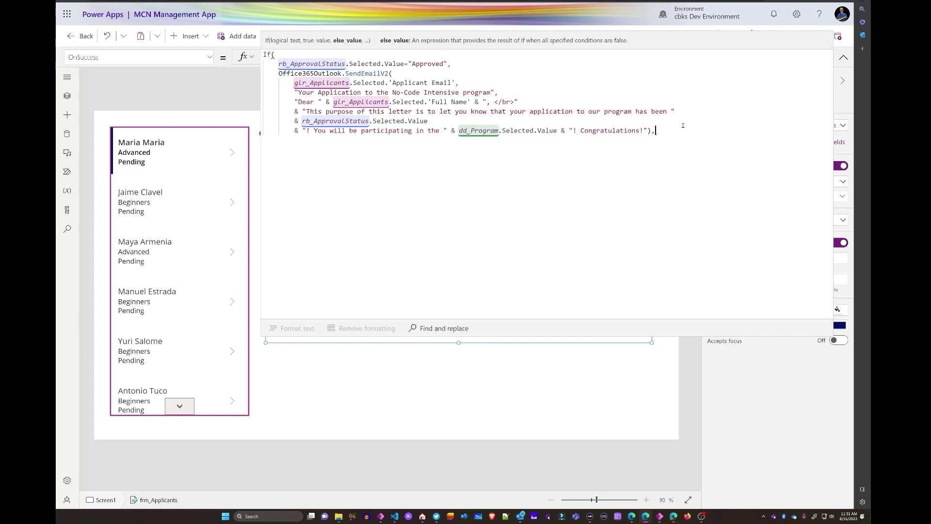
- Add a "Declined" condition and a copied SendEmailV2 call with the closing text ". We are sorry but at this time we can't include you in our program. We hope ...."
key(Return)
text(rb_ApprovalStatus.Selected.Value="Declined",)
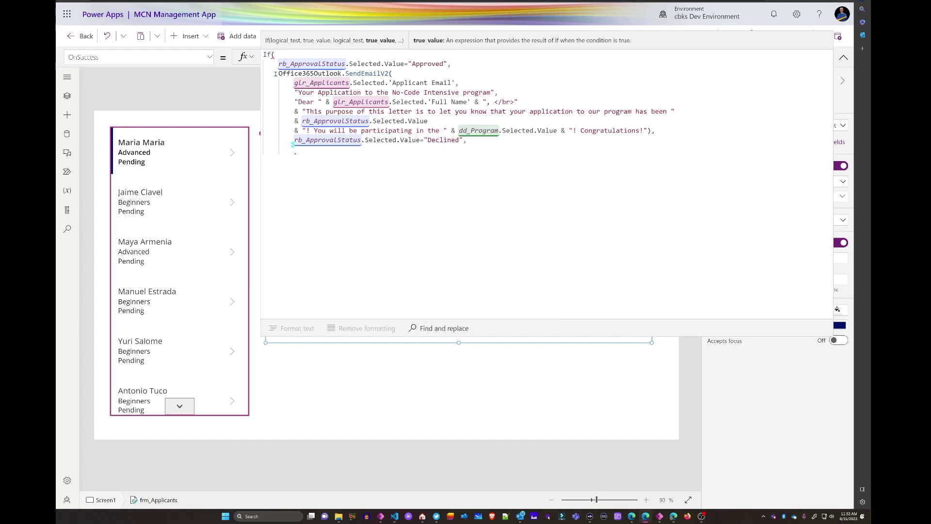
drag(279, 73, 497, 94)
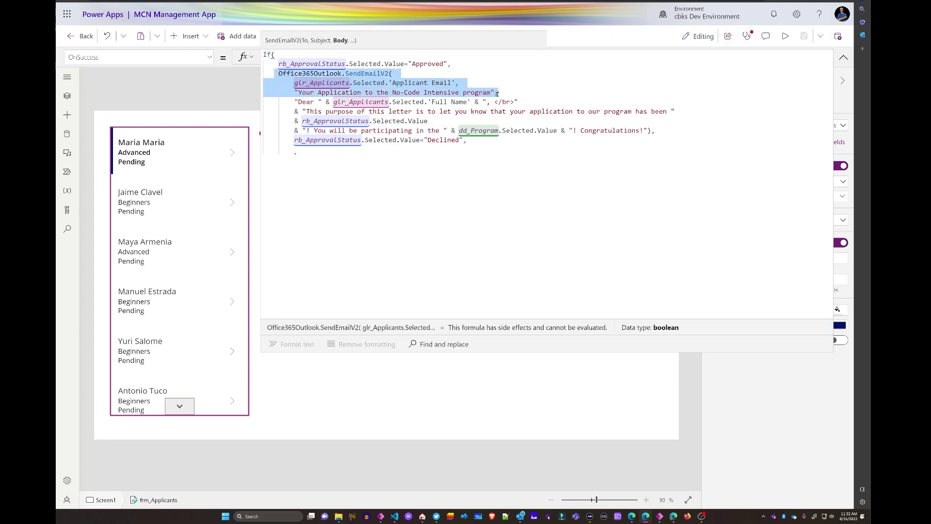
drag(498, 94, 577, 121)
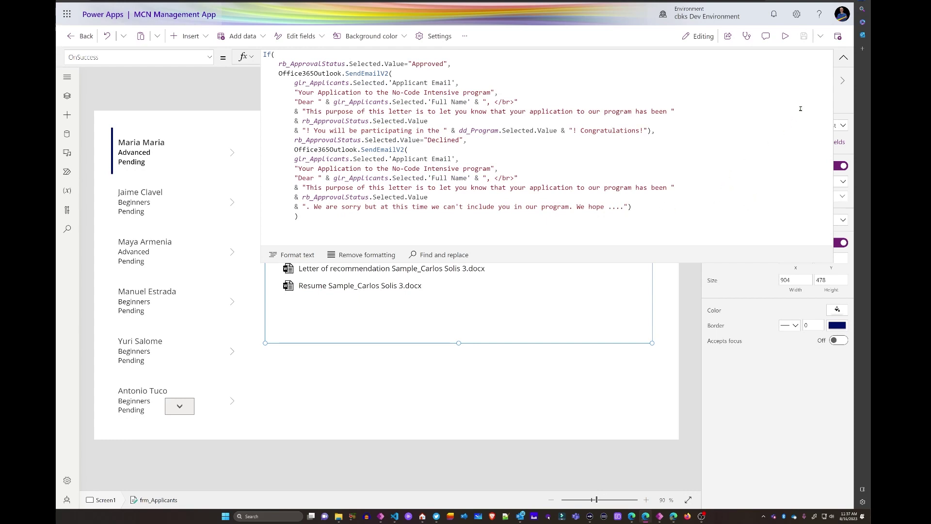
click(843, 57)
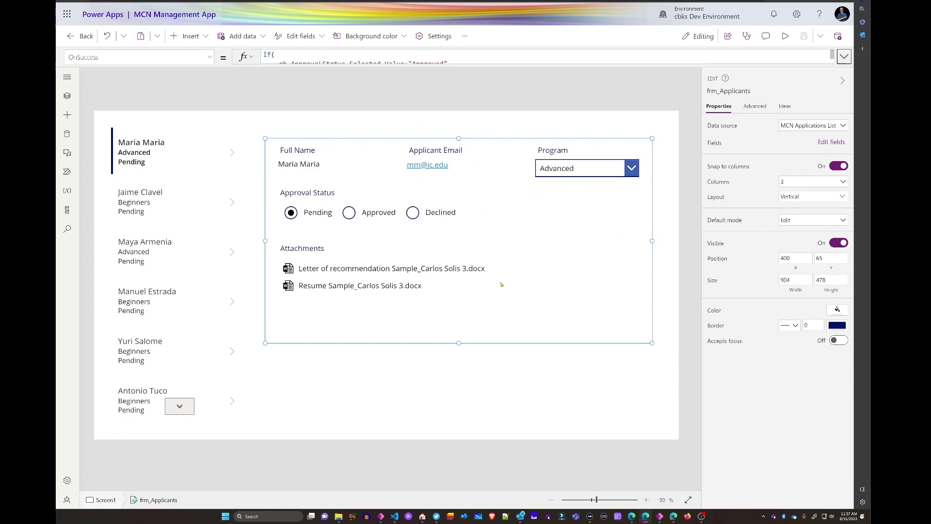
click(393, 377)
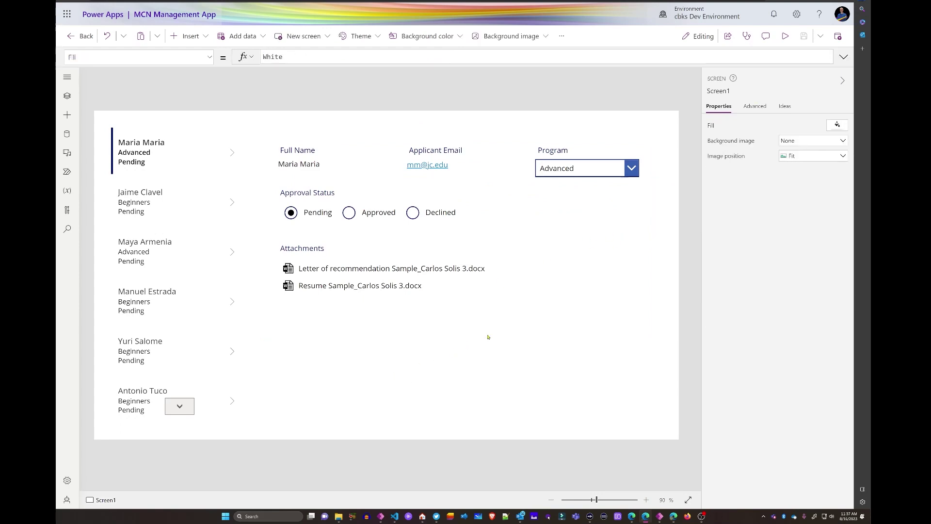
- Preview the app and change the second applicant's Program to Advanced
click(785, 36)
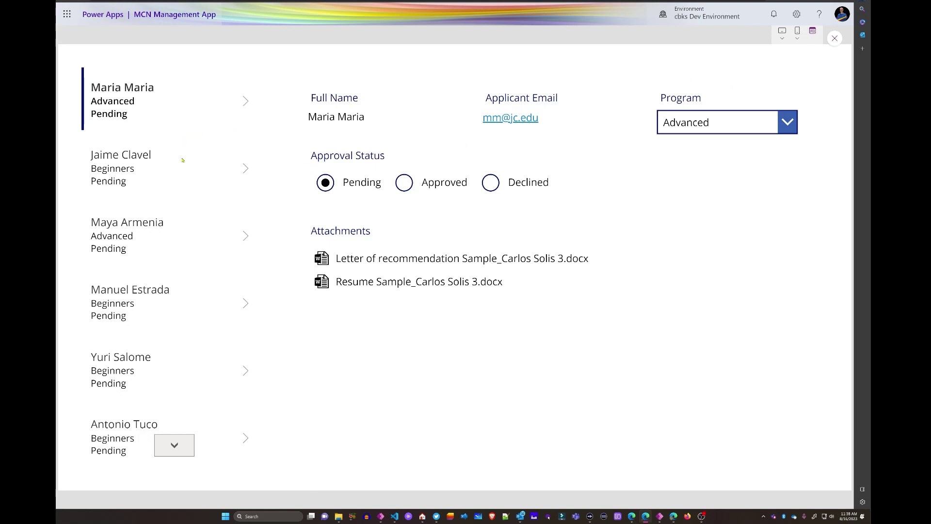
click(131, 170)
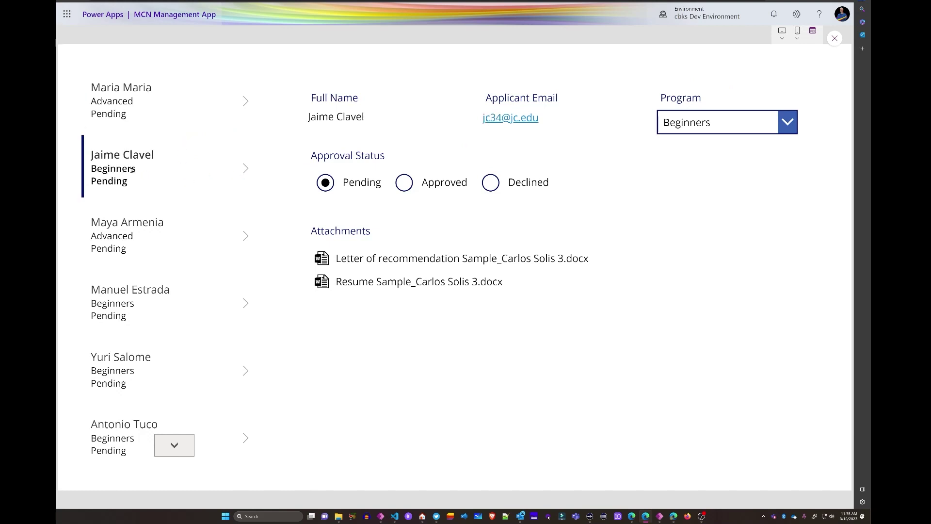
click(786, 123)
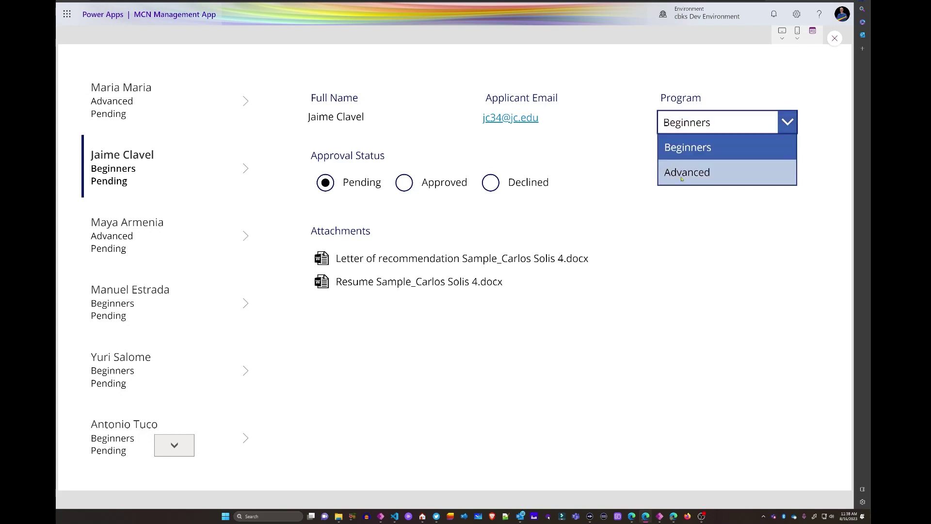
click(683, 174)
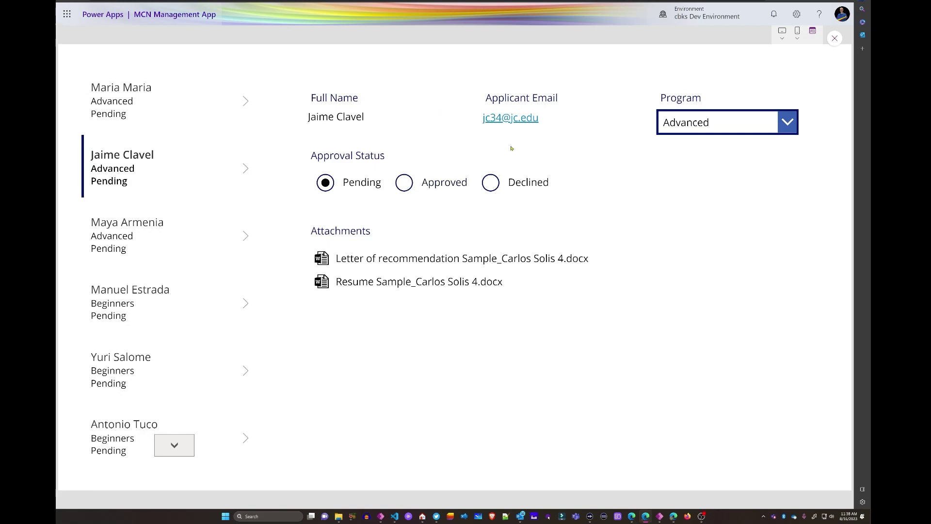
- Set the second applicant's Approval Status to Approved, then check the received approval email and close it
click(405, 183)
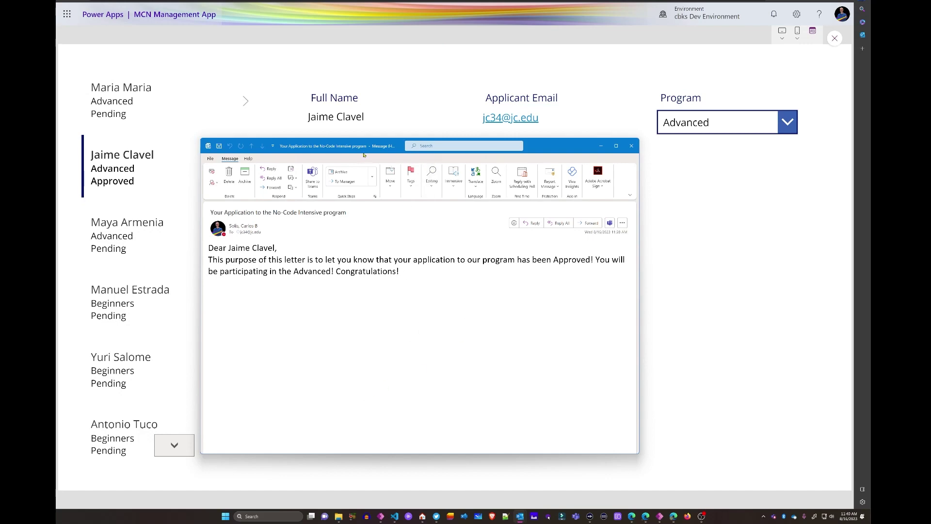
drag(537, 146, 590, 89)
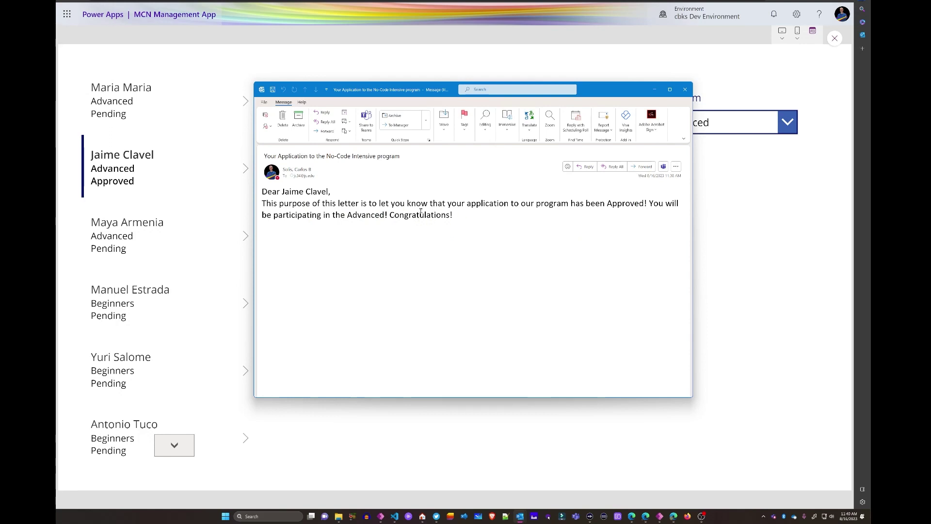
click(685, 91)
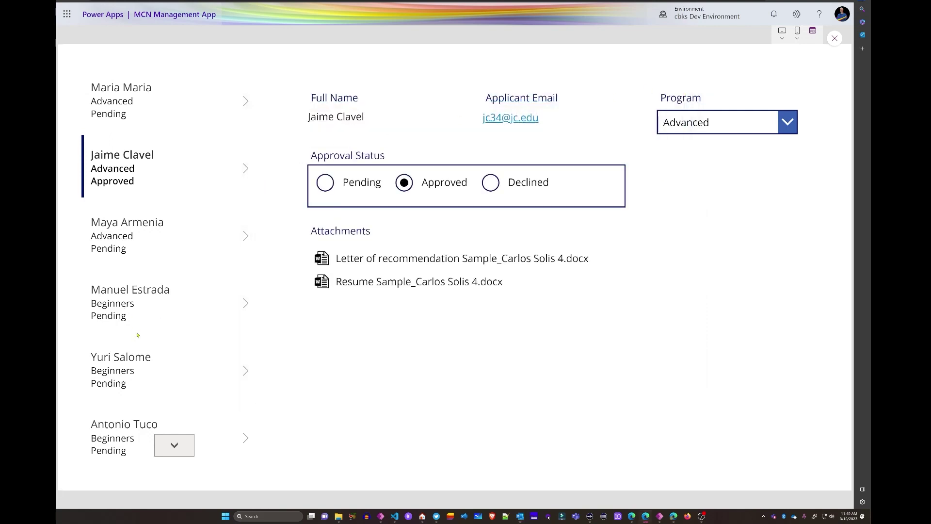
- Set the fifth applicant's Approval Status to Declined, then check the received rejection email and close it
click(123, 379)
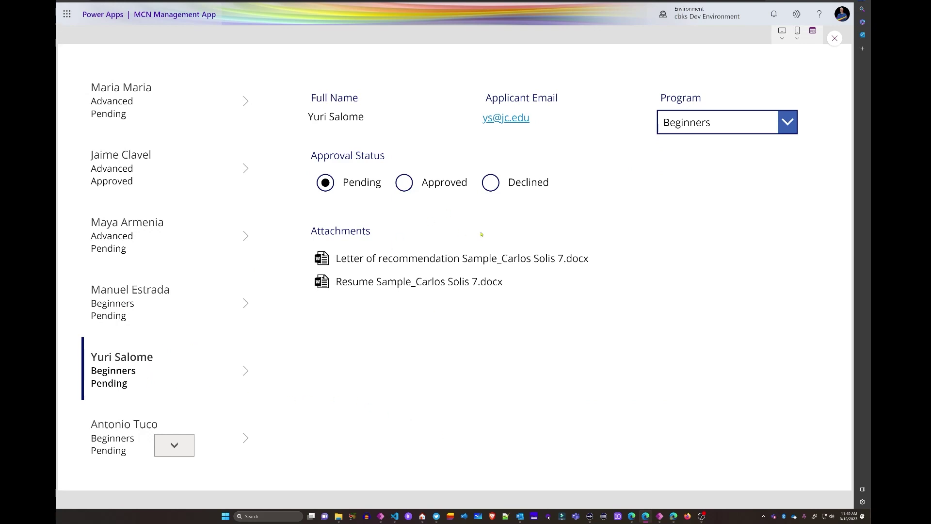
click(491, 184)
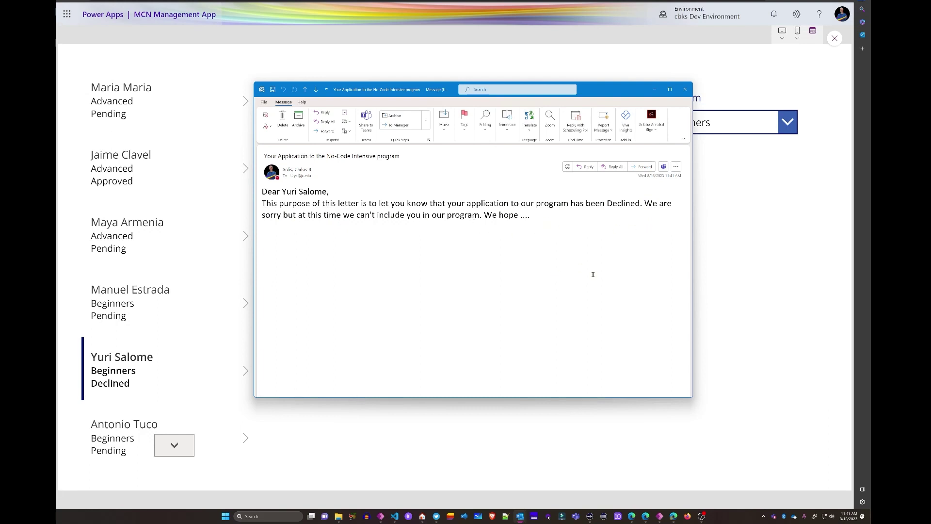
click(690, 89)
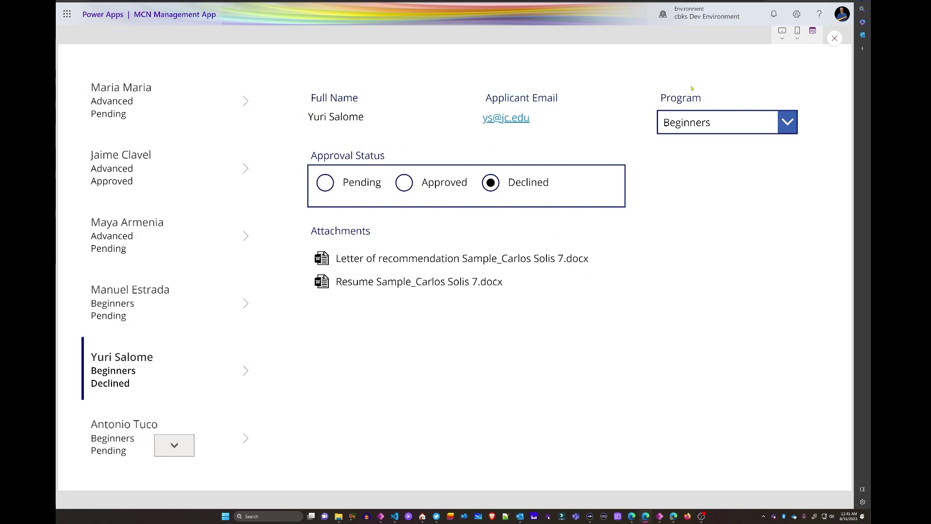